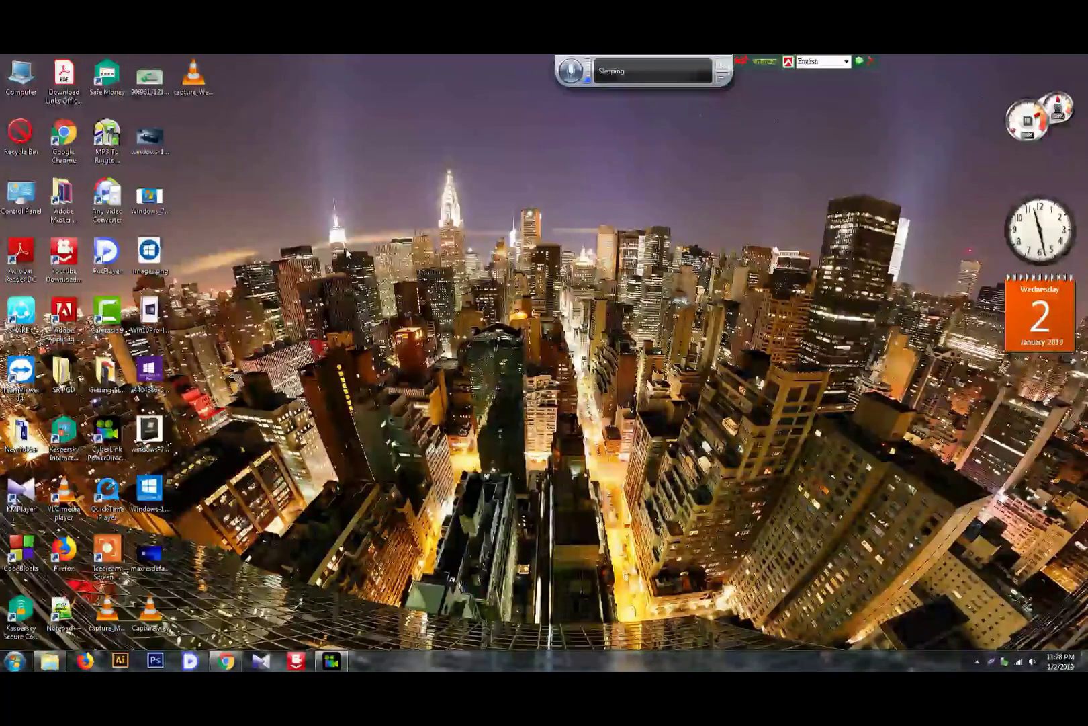
right_click(299, 117)
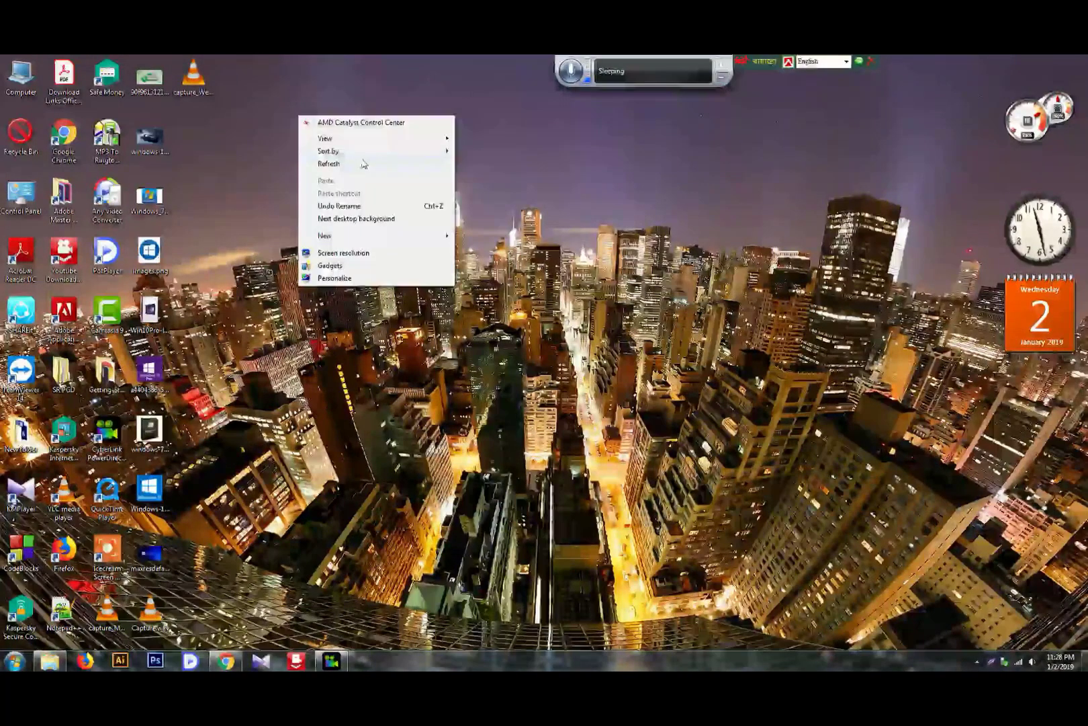
left_click(362, 163)
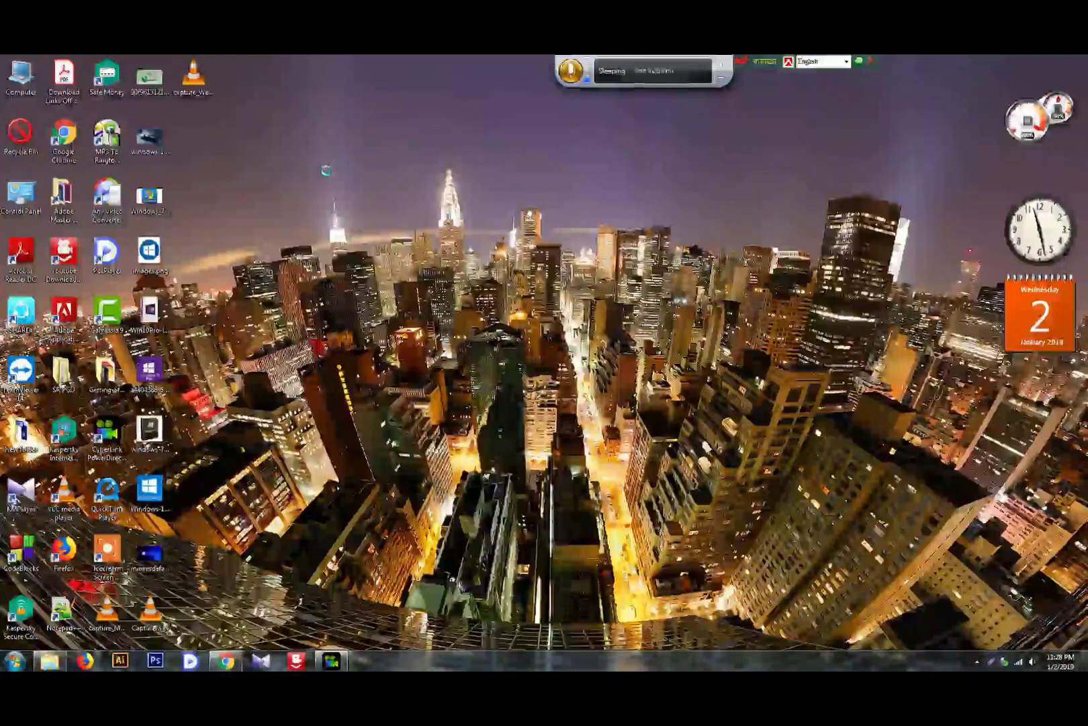
right_click(381, 182)
left_click(245, 172)
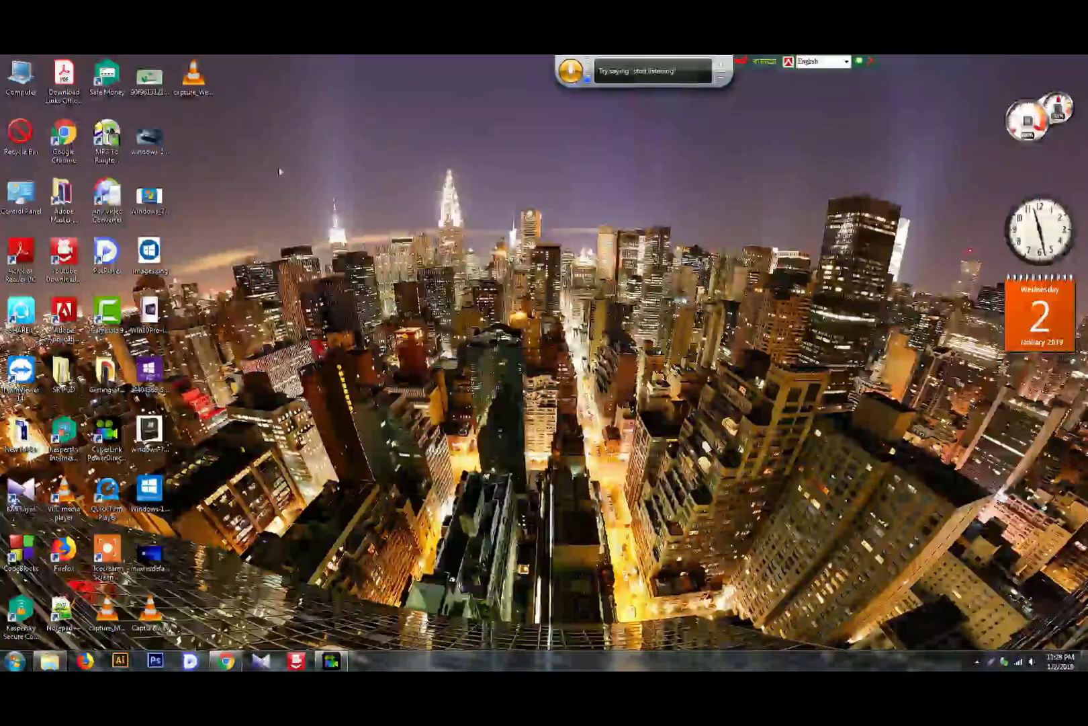
right_click(276, 164)
left_click(331, 214)
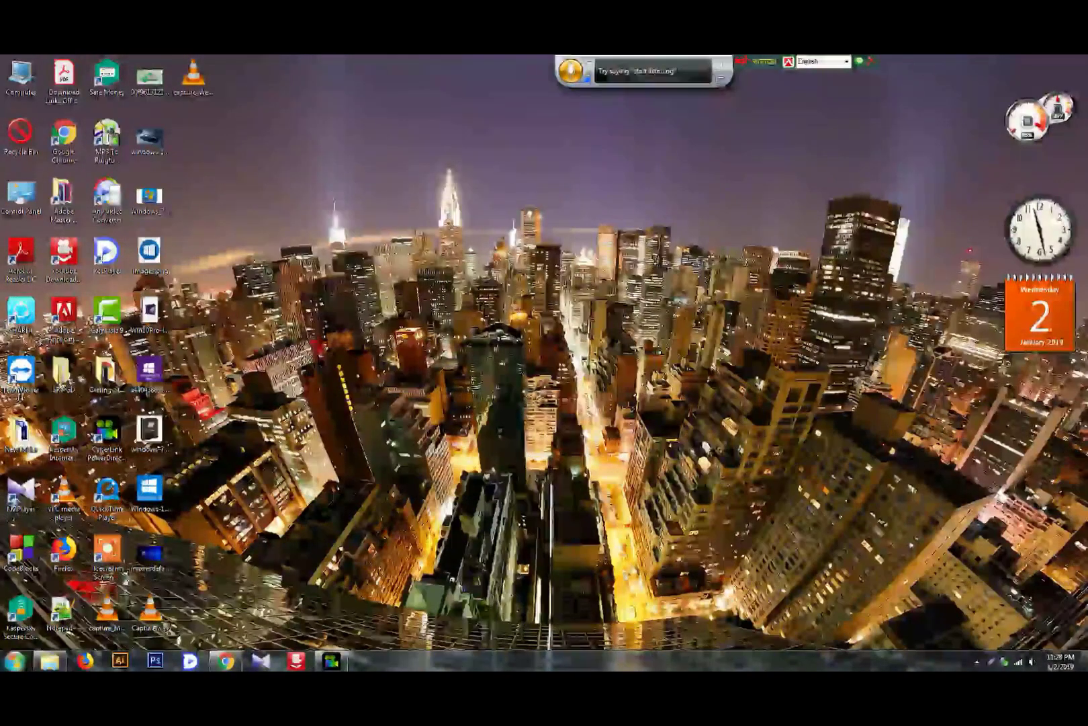
Search the installed programs for cmd and run cmd.exe as administrator.
left_click(14, 661)
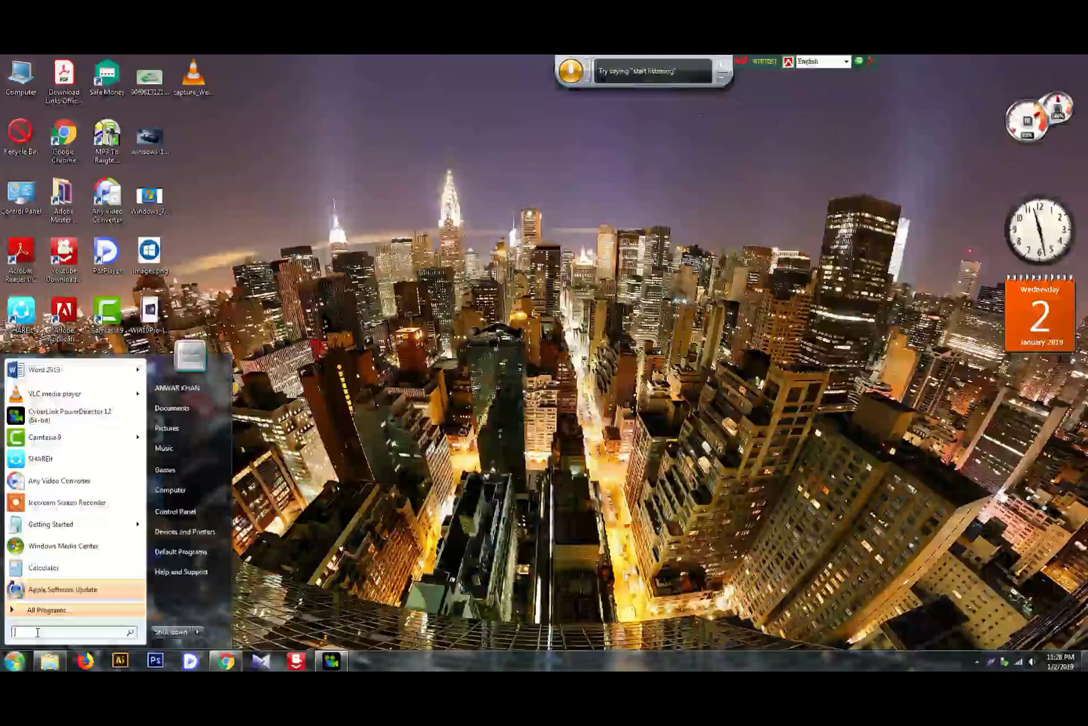
type("d")
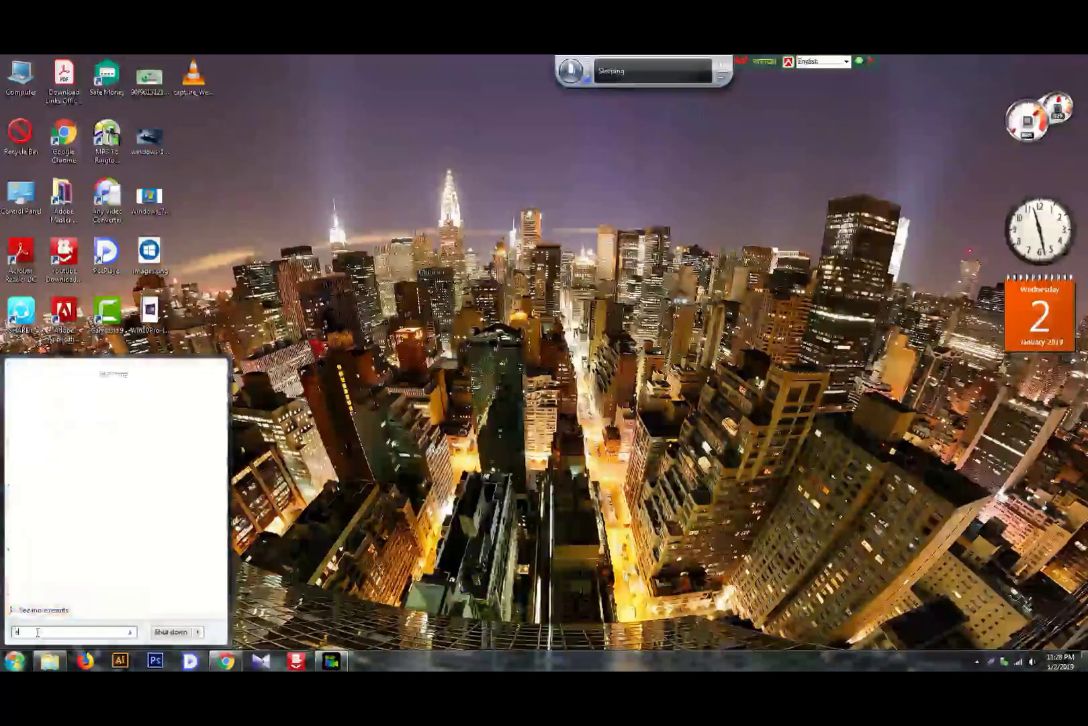
type("mail")
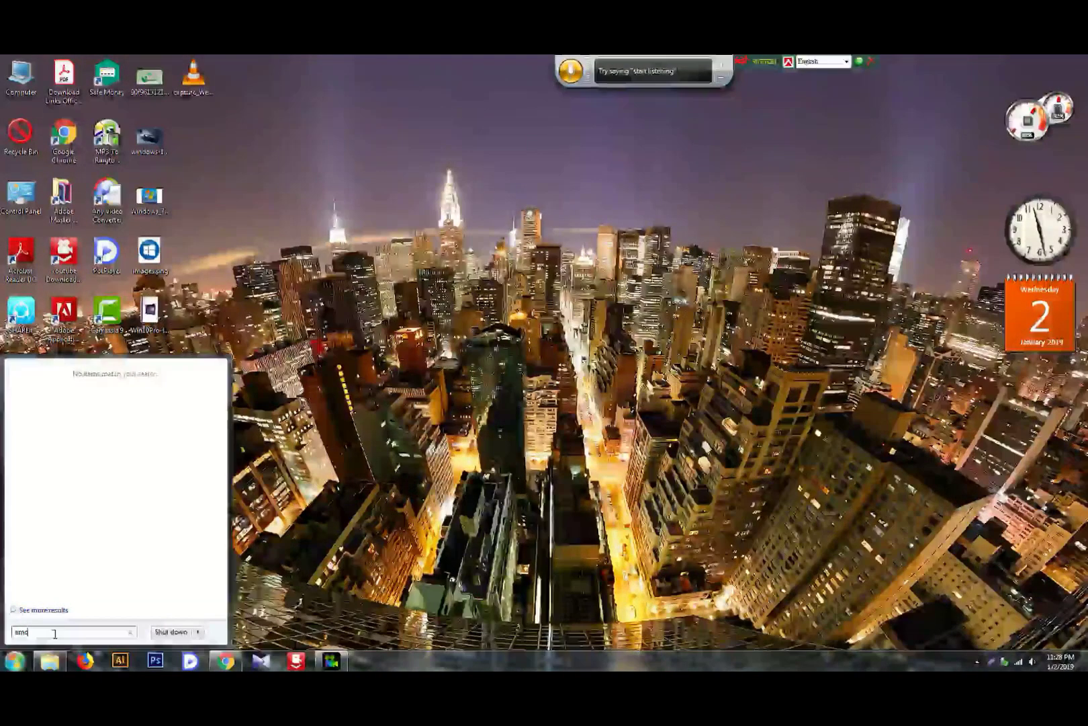
key("BackSpace")
key("BackSpace")
key("BackSpace")
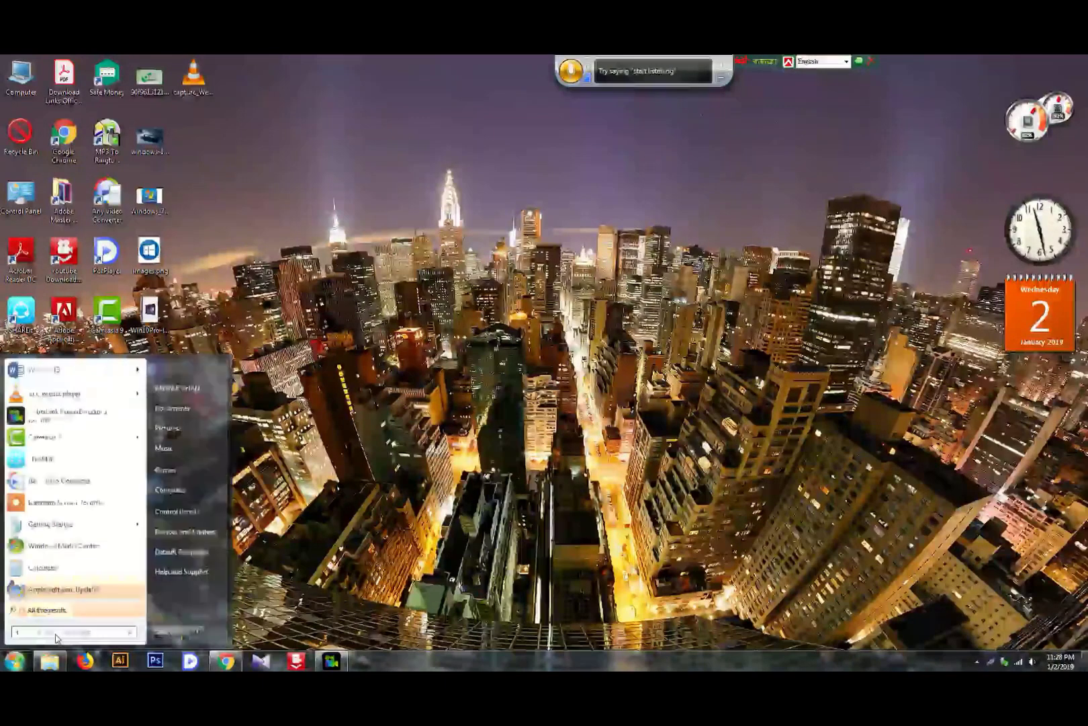
type("cmd")
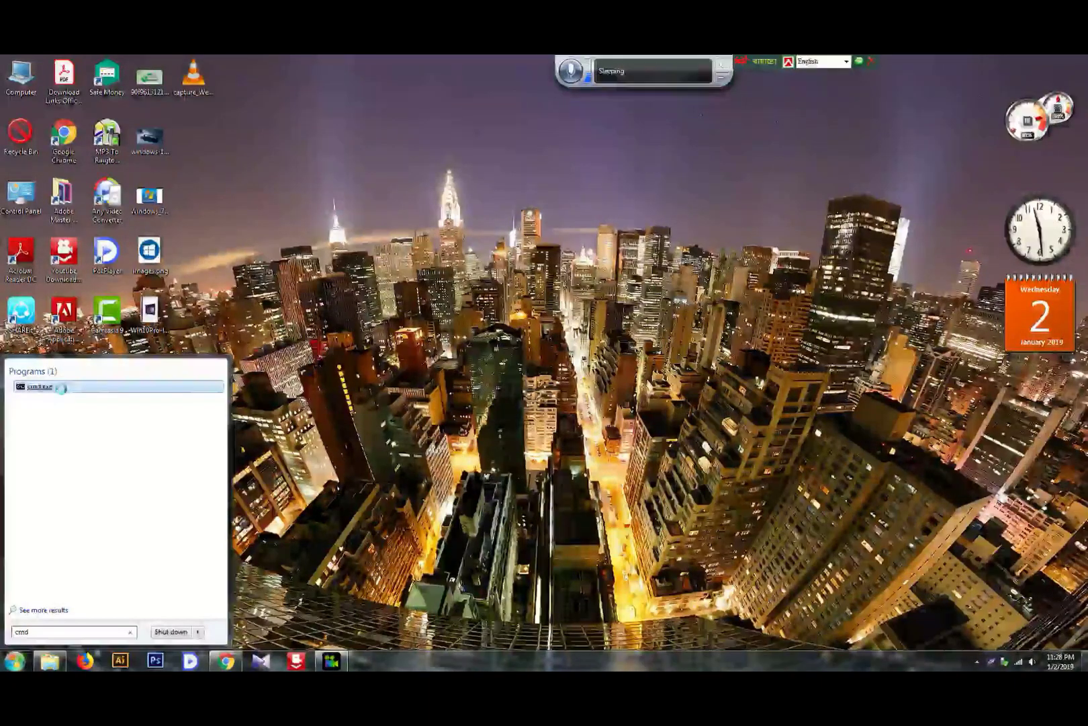
right_click(62, 393)
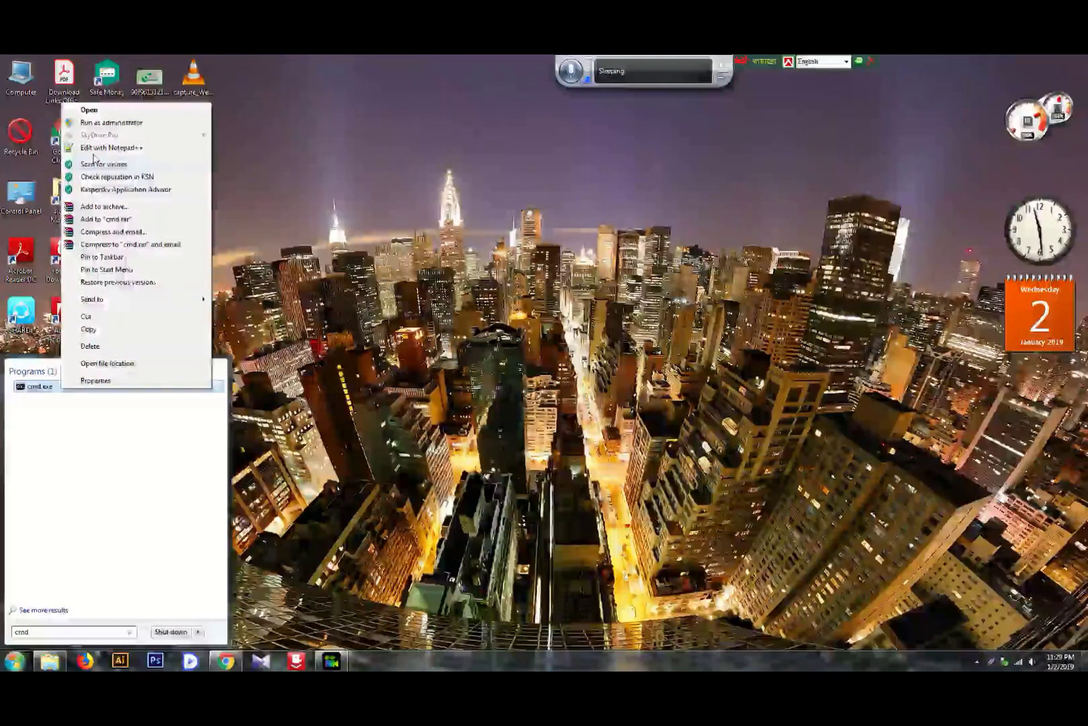
left_click(111, 123)
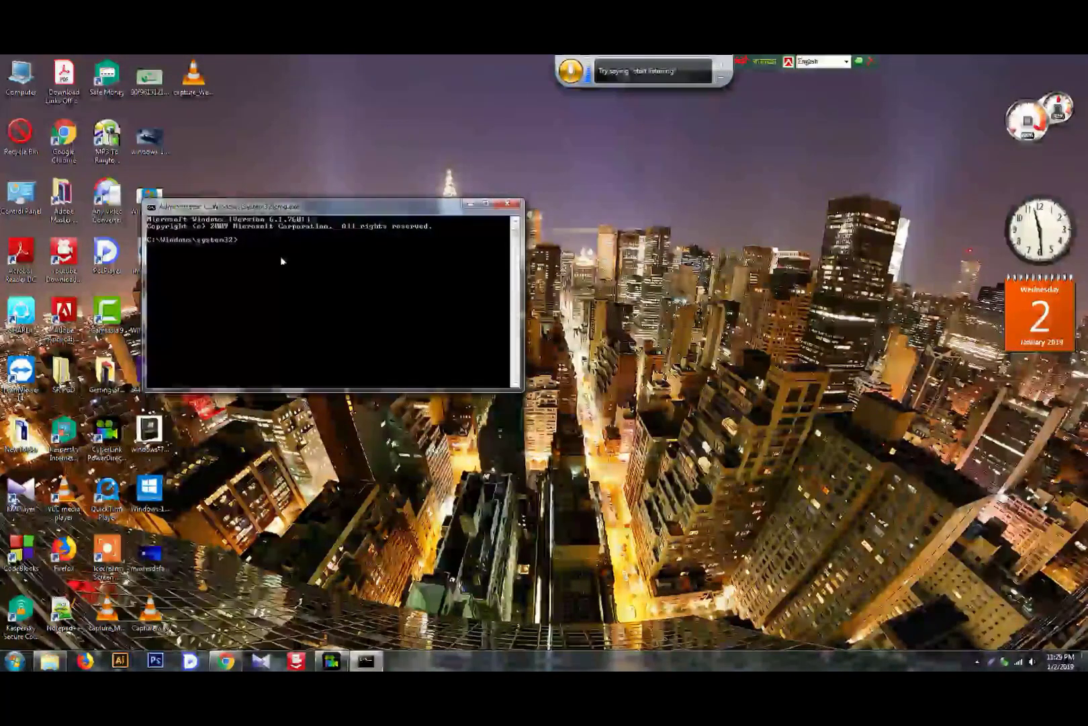
Dismiss the AutoPlay window and check the drives in Computer for the removable disk, closing the window when done.
right_click(682, 165)
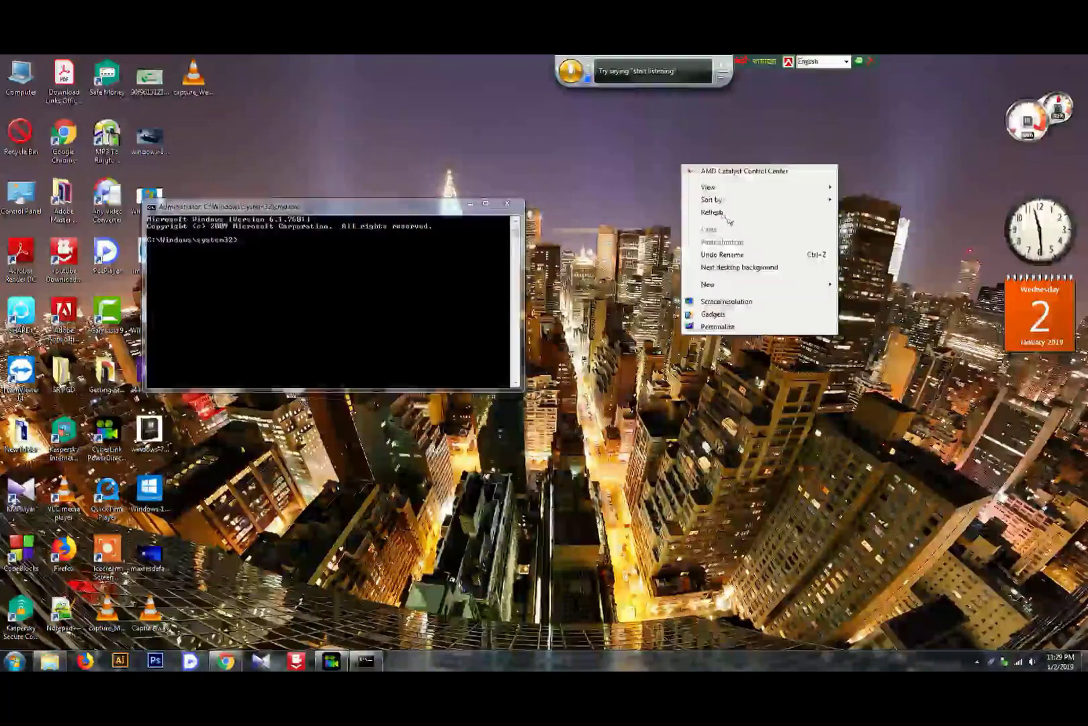
left_click(726, 214)
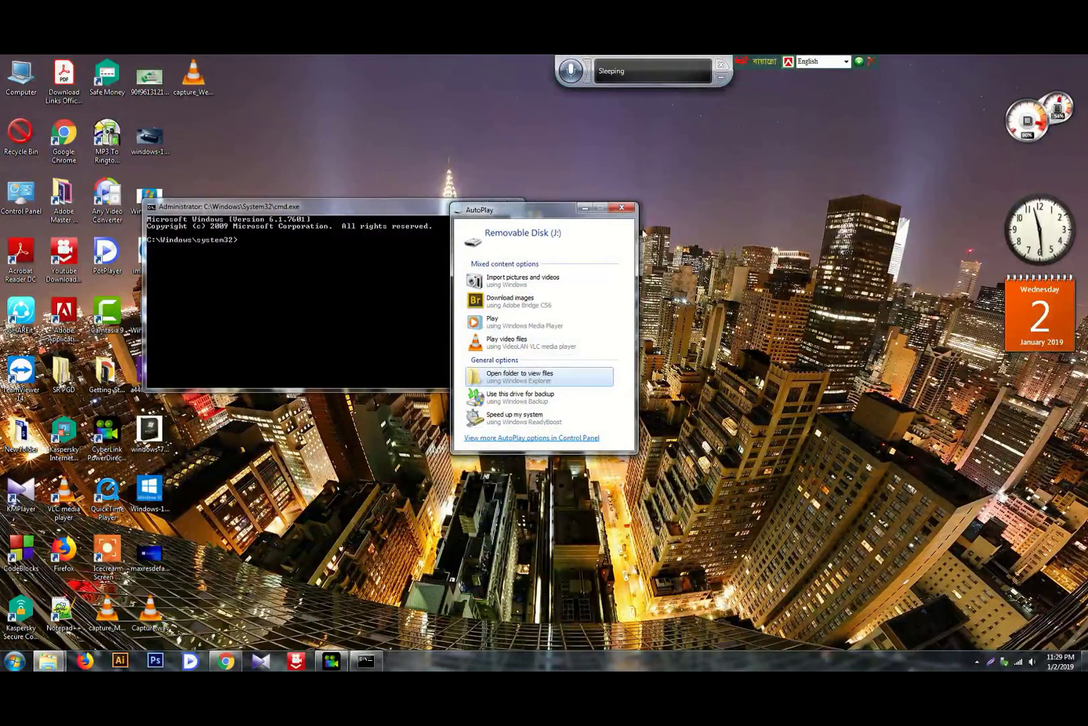
left_click(622, 208)
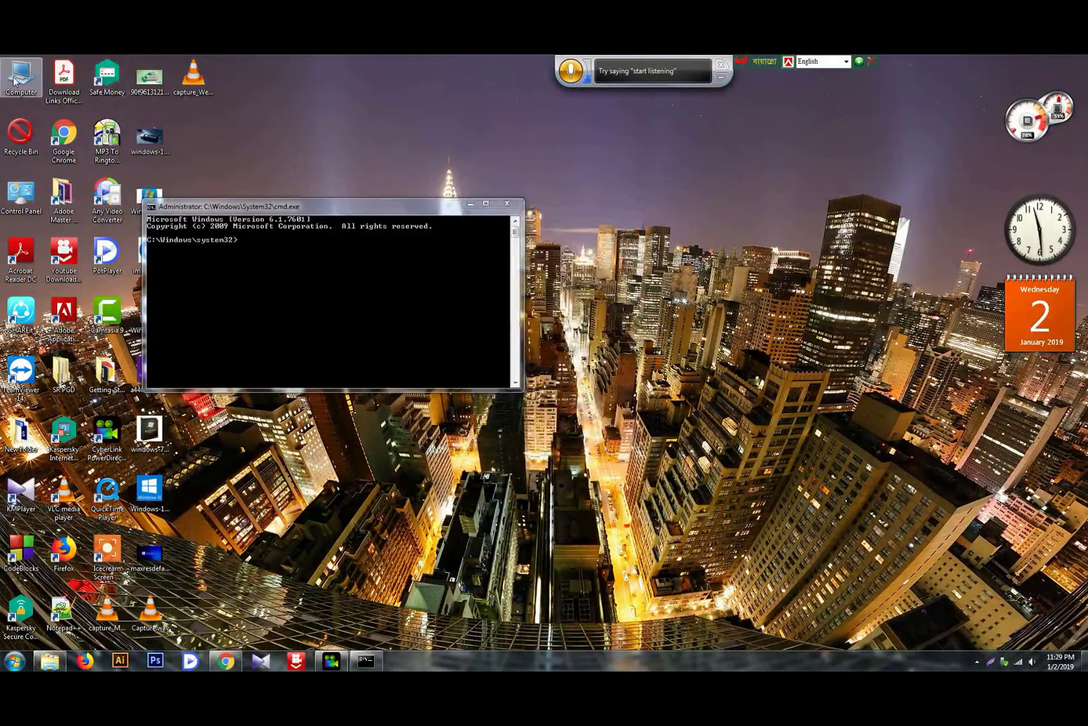
double_click(13, 79)
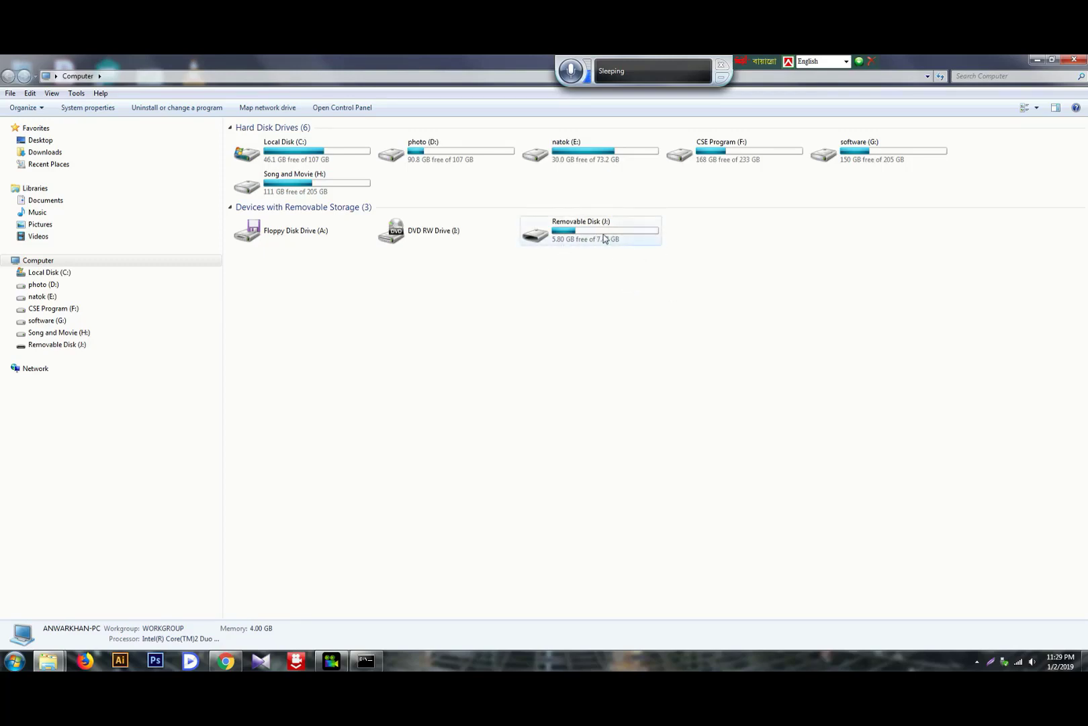
left_click(1075, 60)
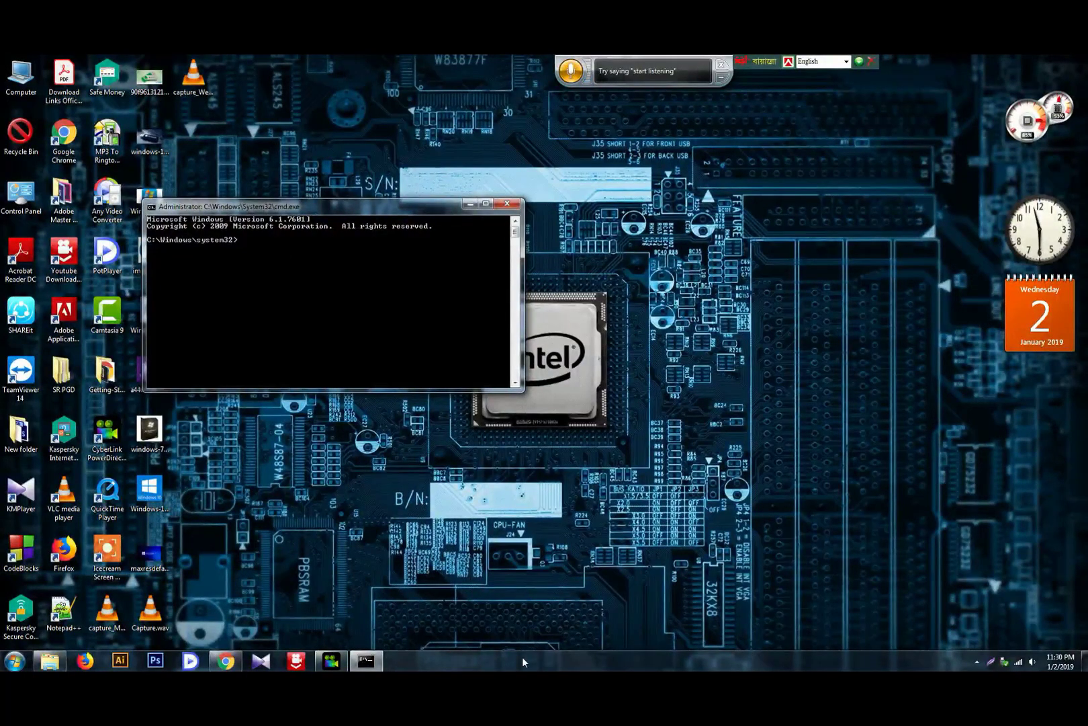
left_click(108, 552)
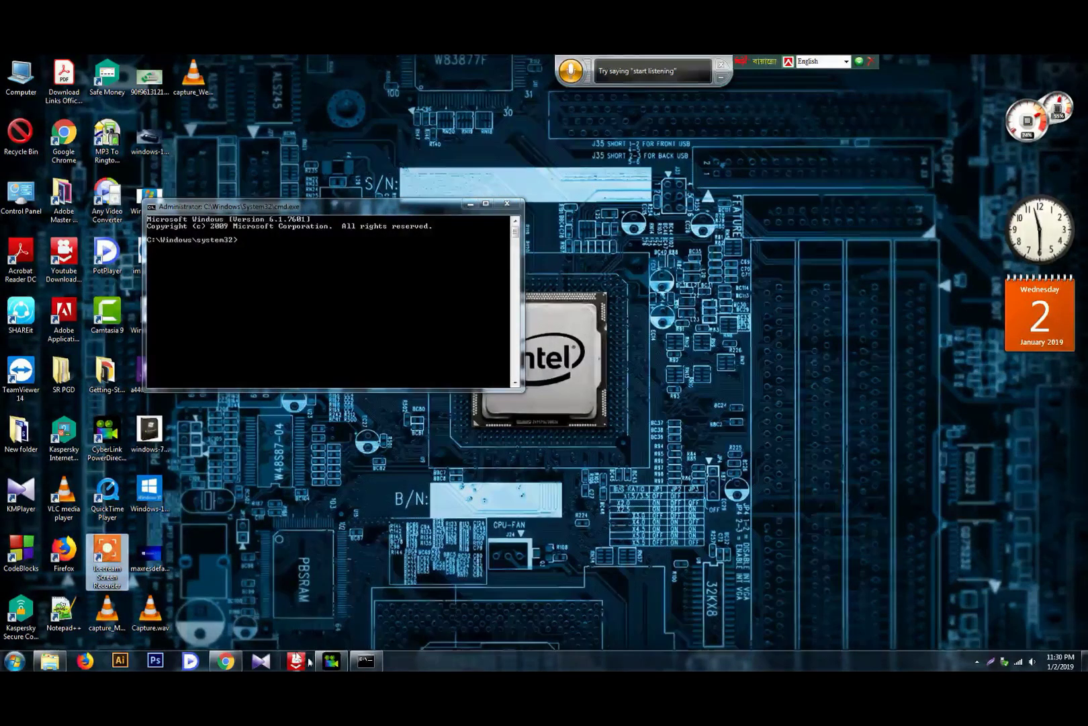
left_click(977, 662)
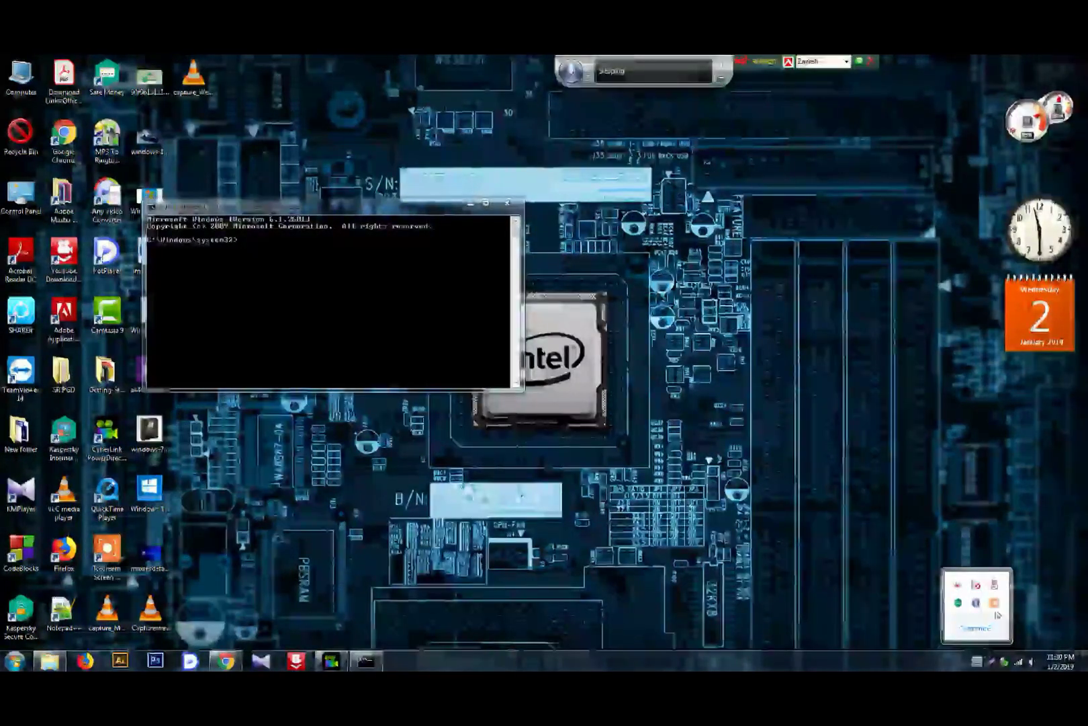
left_click(995, 608)
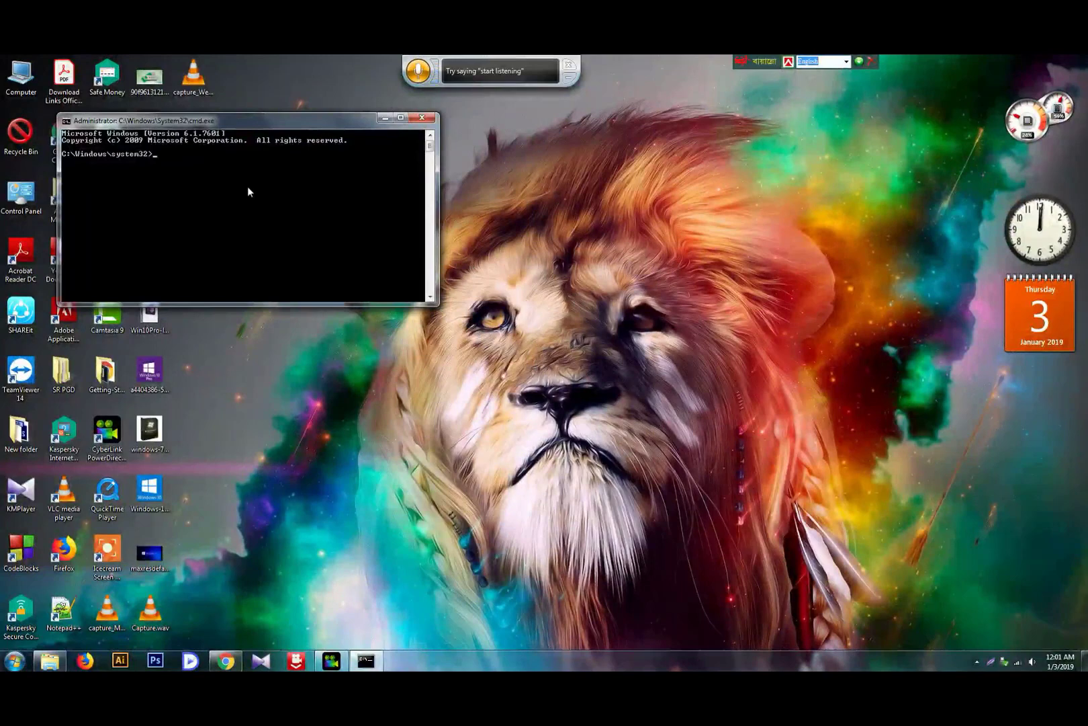
Start diskpart in the command prompt and list the disks with "list disk".
left_click_drag(268, 123, 490, 211)
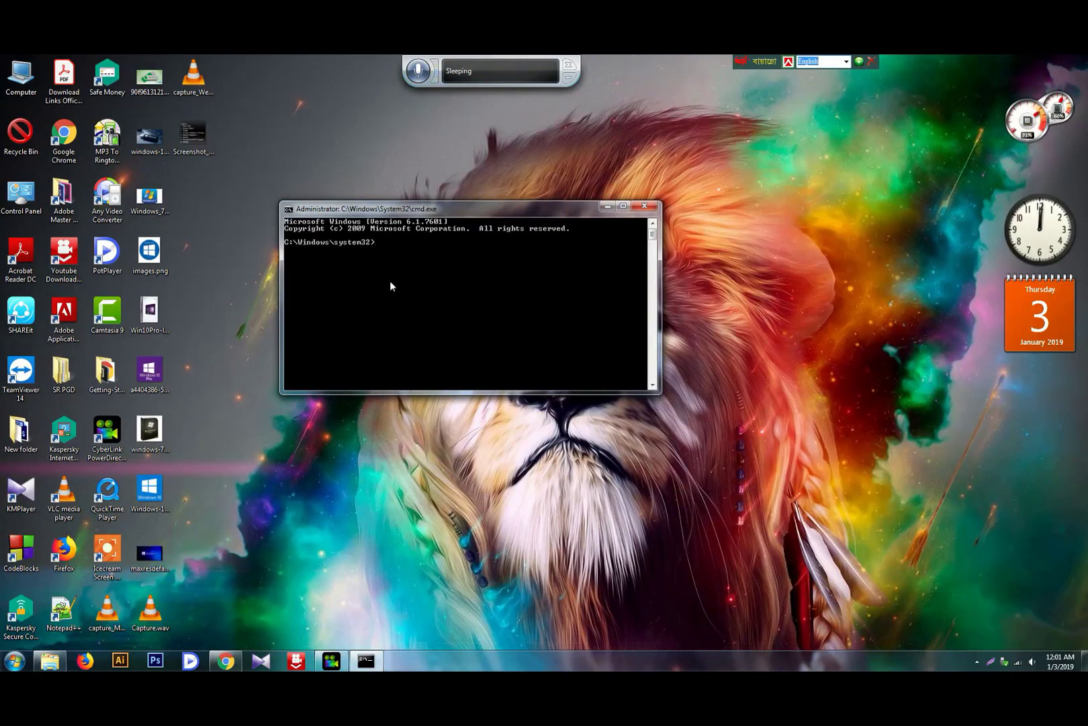
left_click_drag(490, 209, 274, 190)
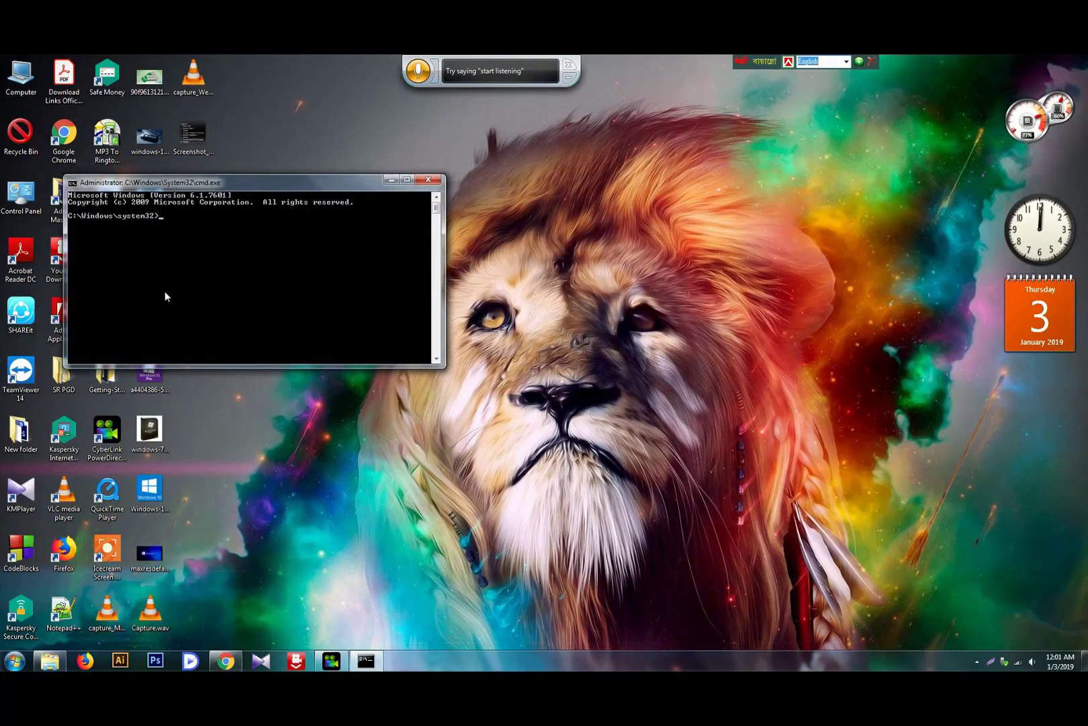
type("diskpart")
key("Return")
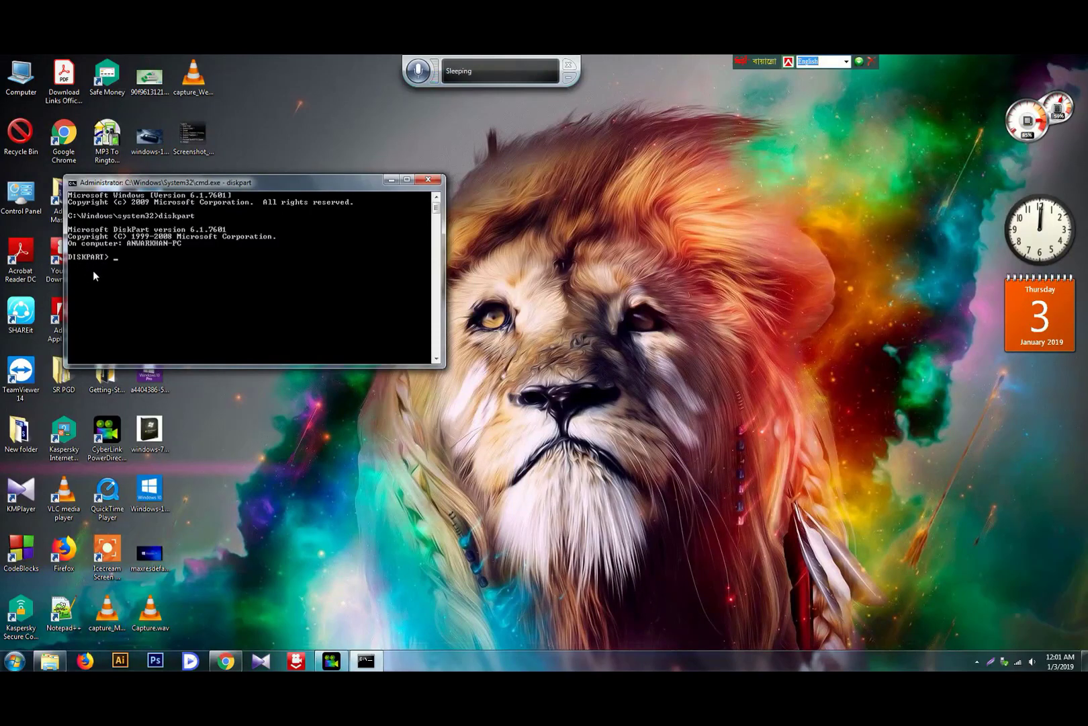
type("st disk")
key("Return")
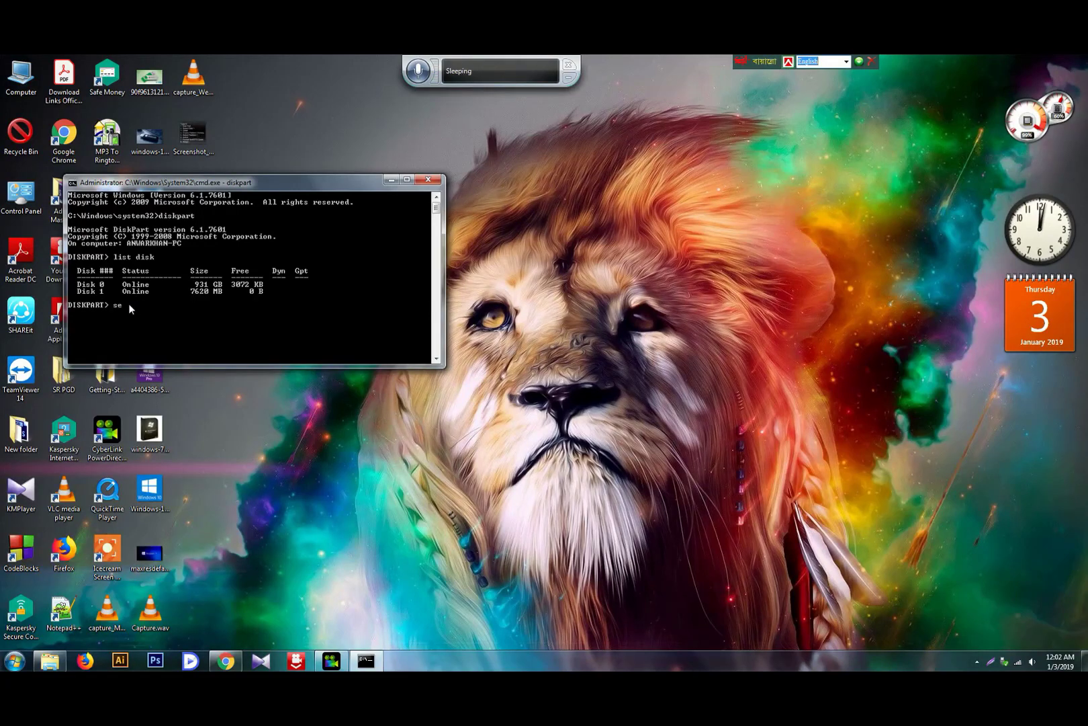
Select the removable drive in DiskPart with the command "select disk 01".
type("lect dist")
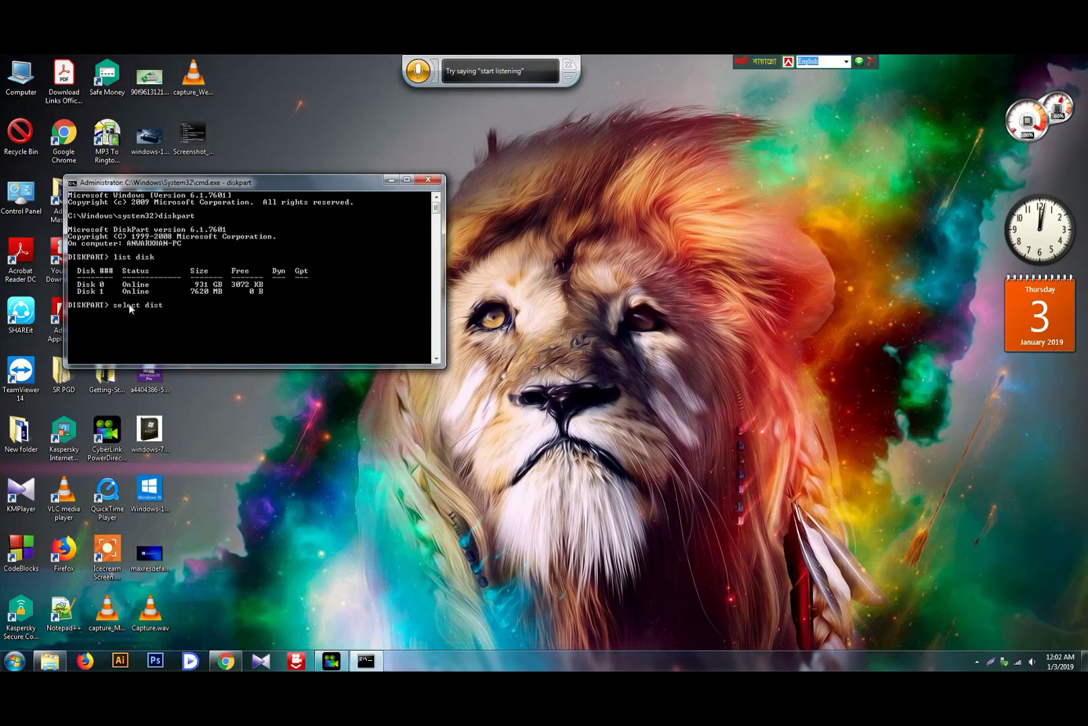
type(" 01")
key("BackSpace")
type("k")
key("Return")
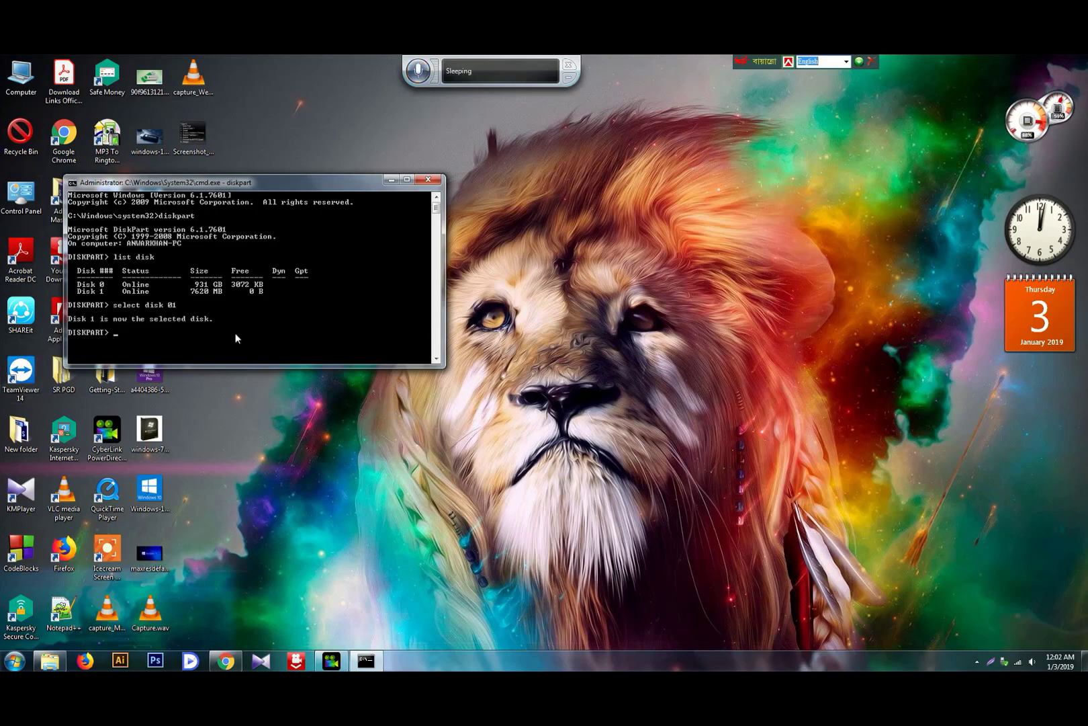
Erase the selected disk with the command "clean".
scroll(171, 310, "down", 3)
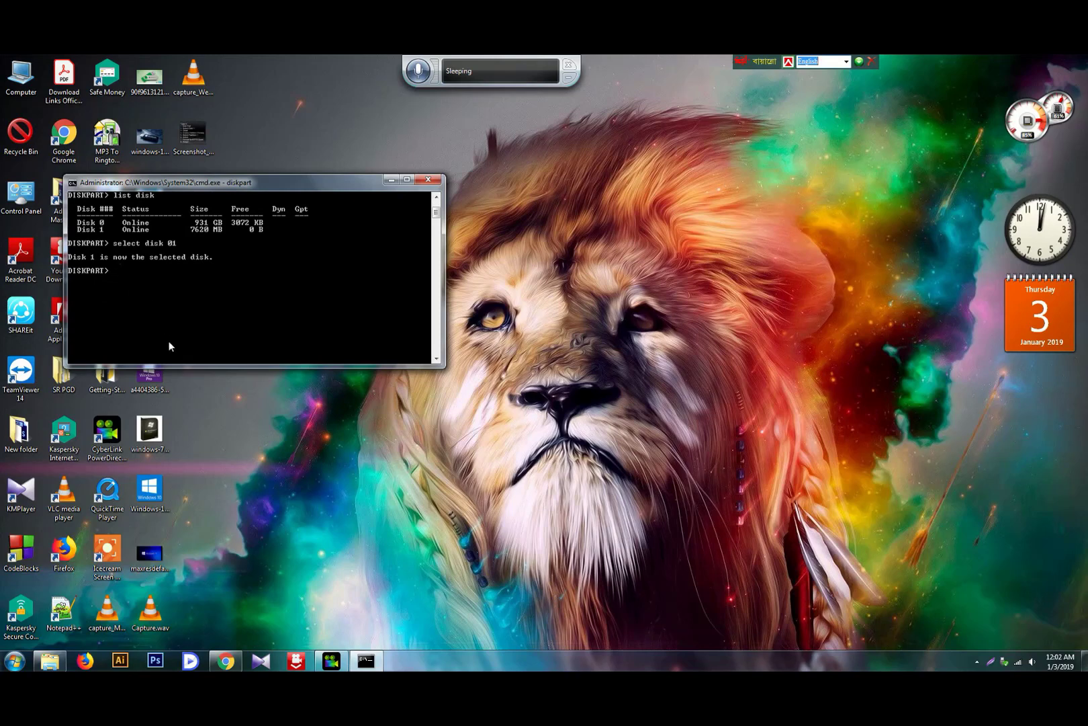
type("cleanb")
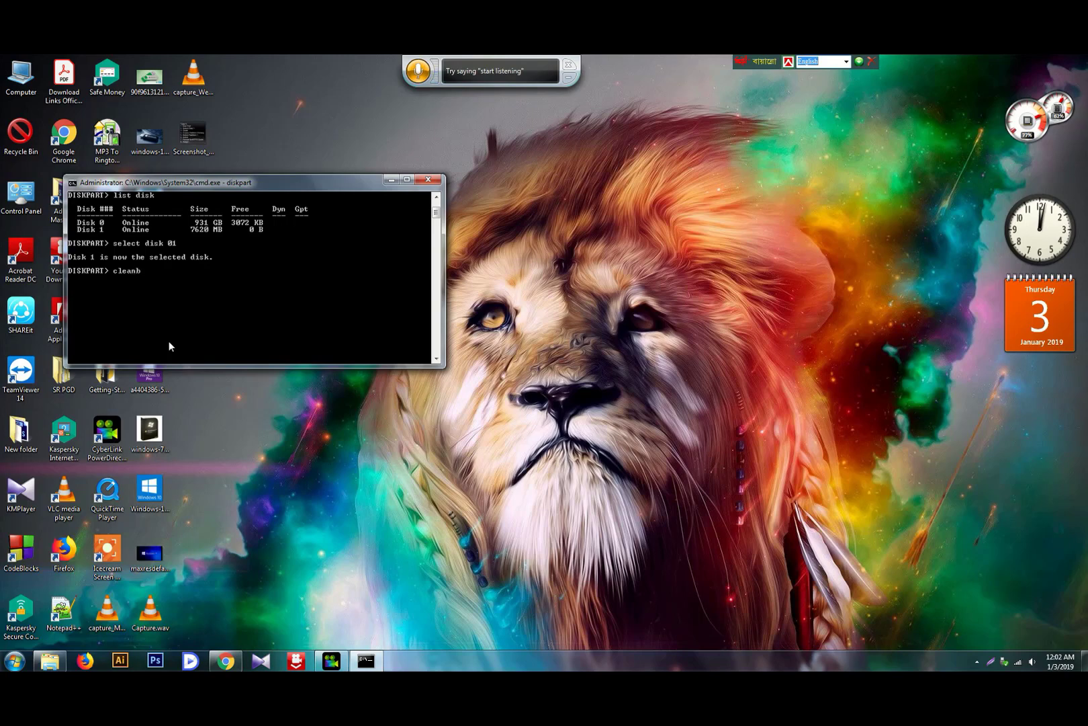
key("BackSpace")
key("Return")
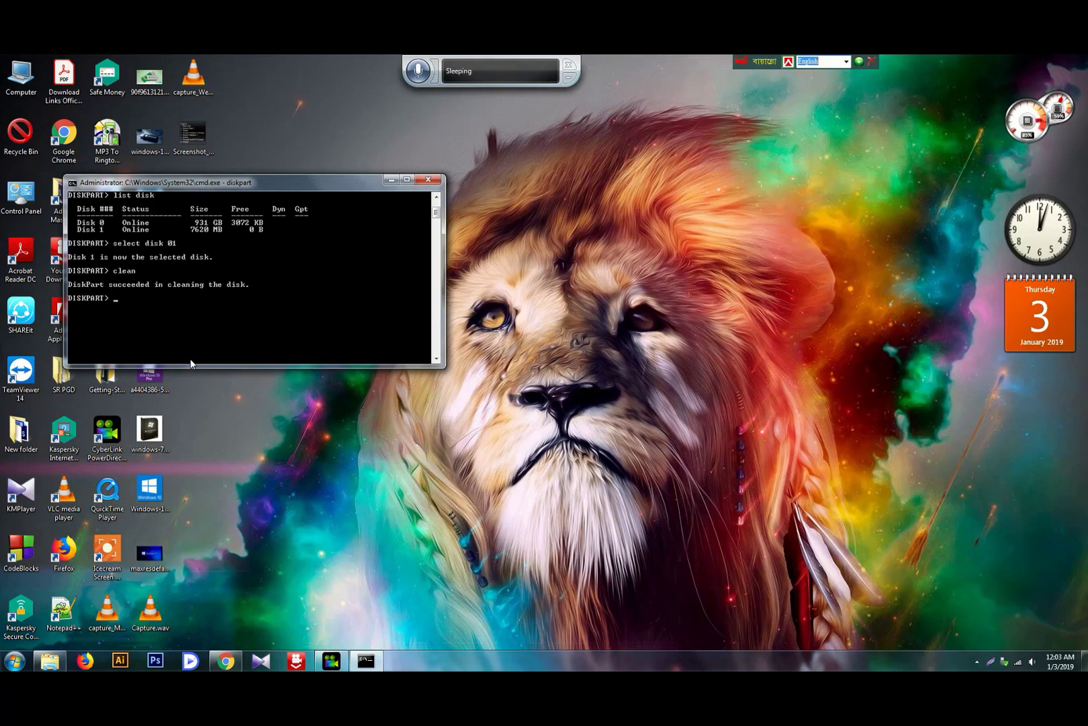
Create a primary partition on the cleaned disk with the command "create partition primary".
type("c")
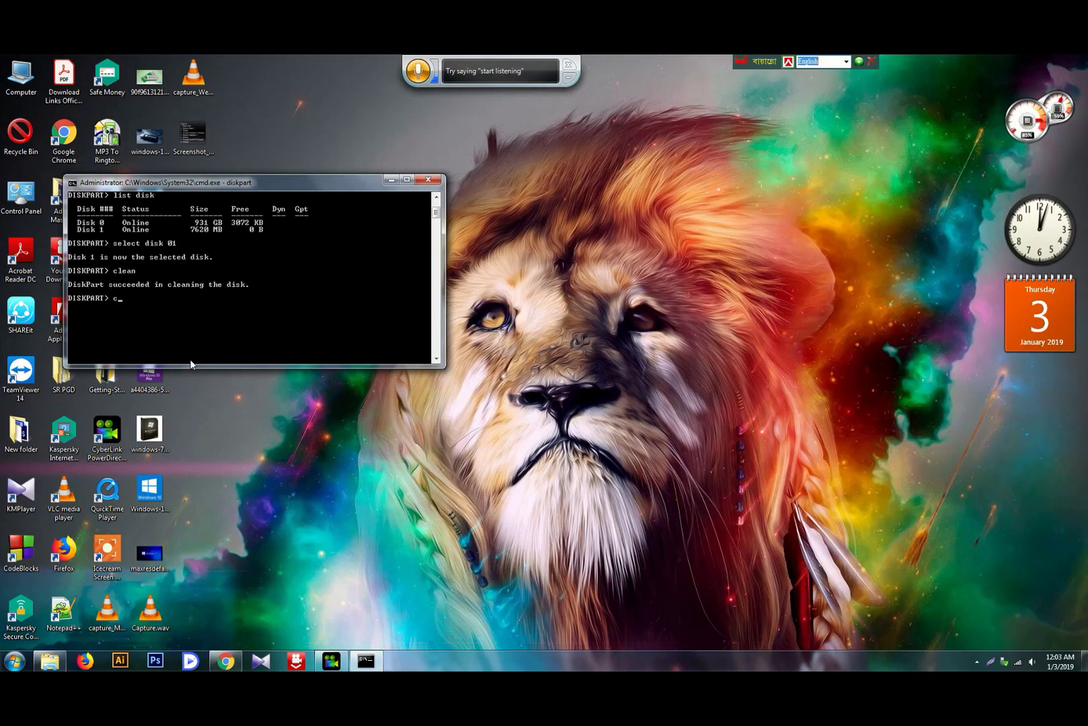
type("reate patition p")
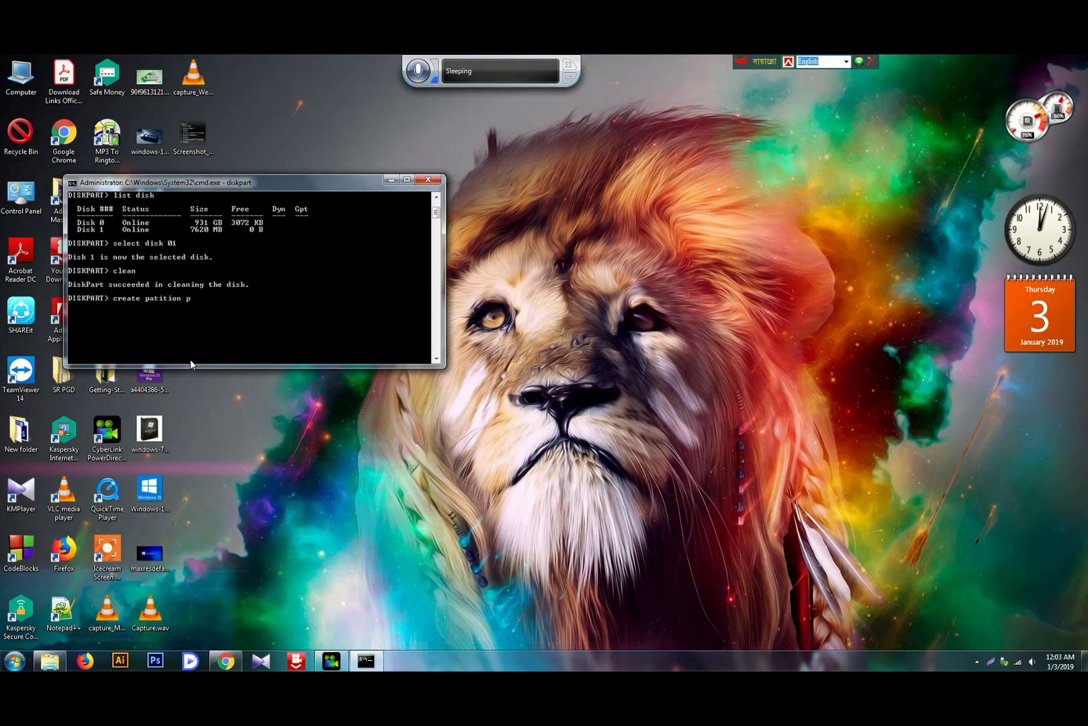
type("rimar")
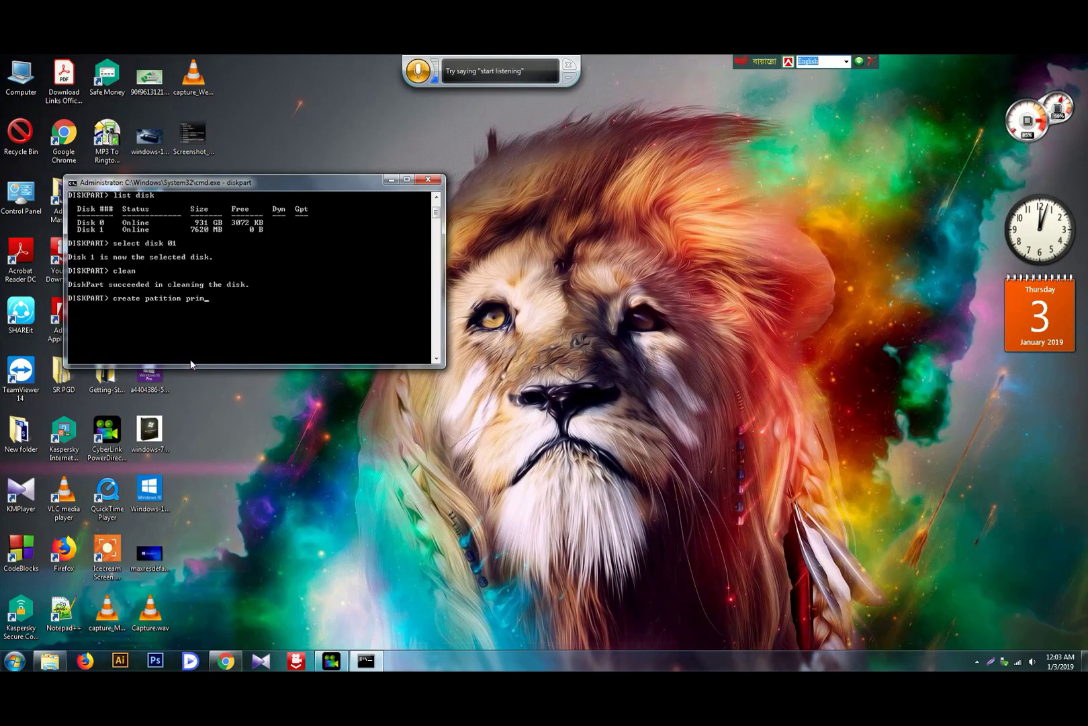
type("y")
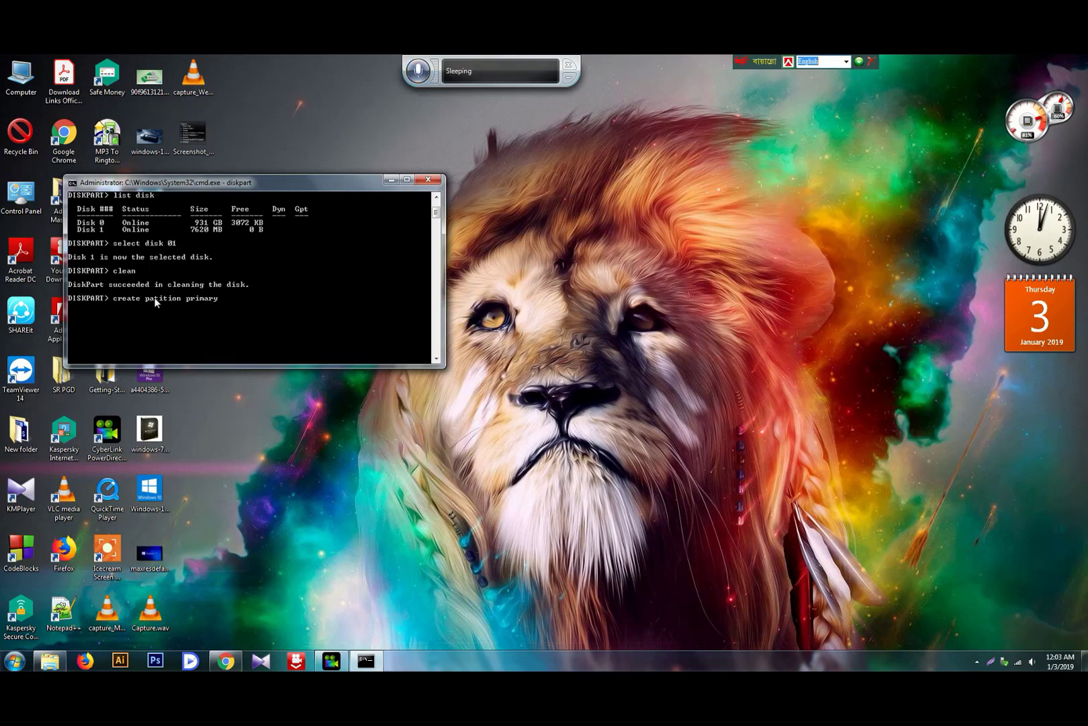
key("Left")
key("Left")
key("Left")
key("Left")
key("Left")
key("Left")
key("Left")
key("Left")
key("Left")
key("Left")
key("Left")
key("Left")
key("Left")
key("Left")
type("r")
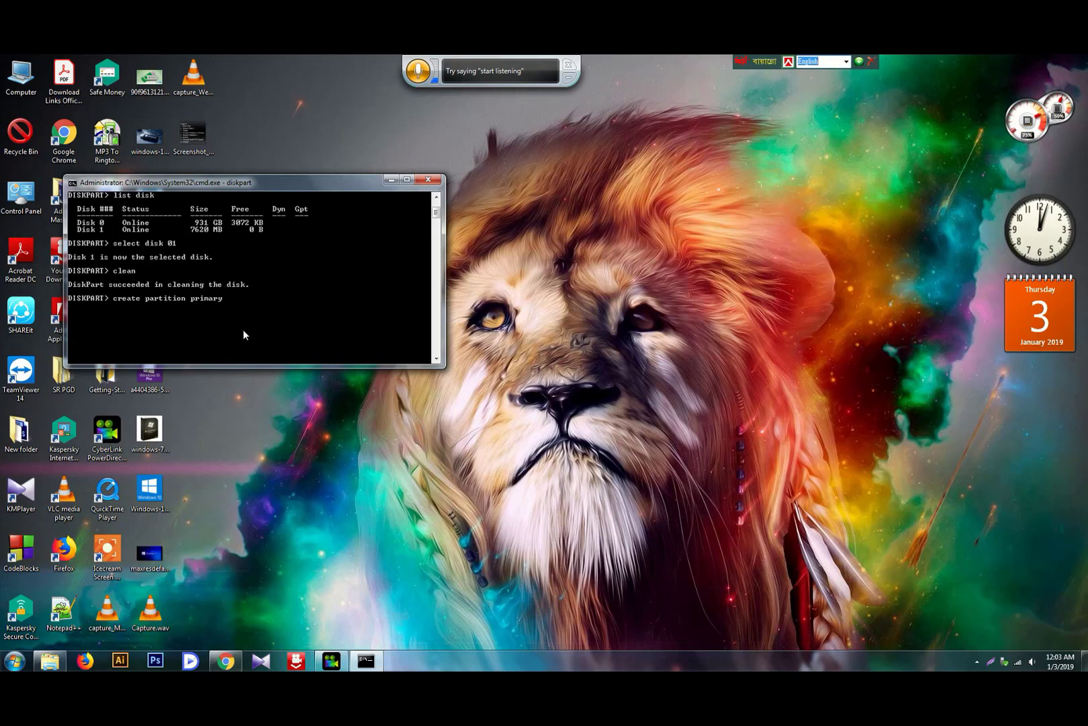
key("Return")
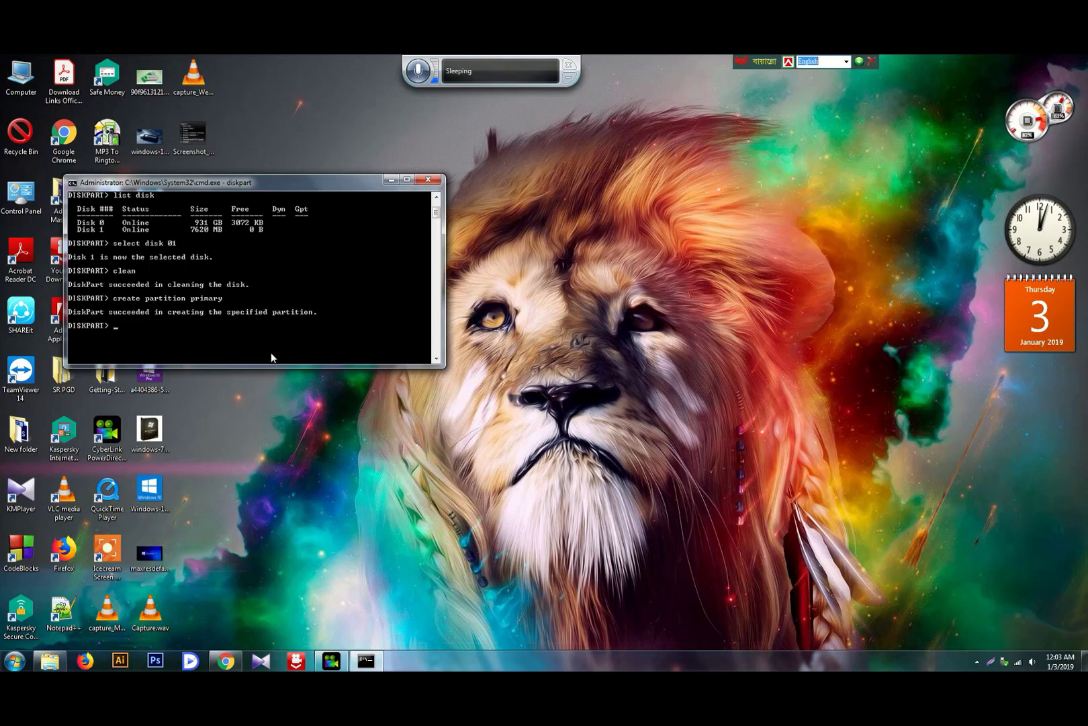
Select the newly created partition in DiskPart with the command "select partition 01".
type("select partiu")
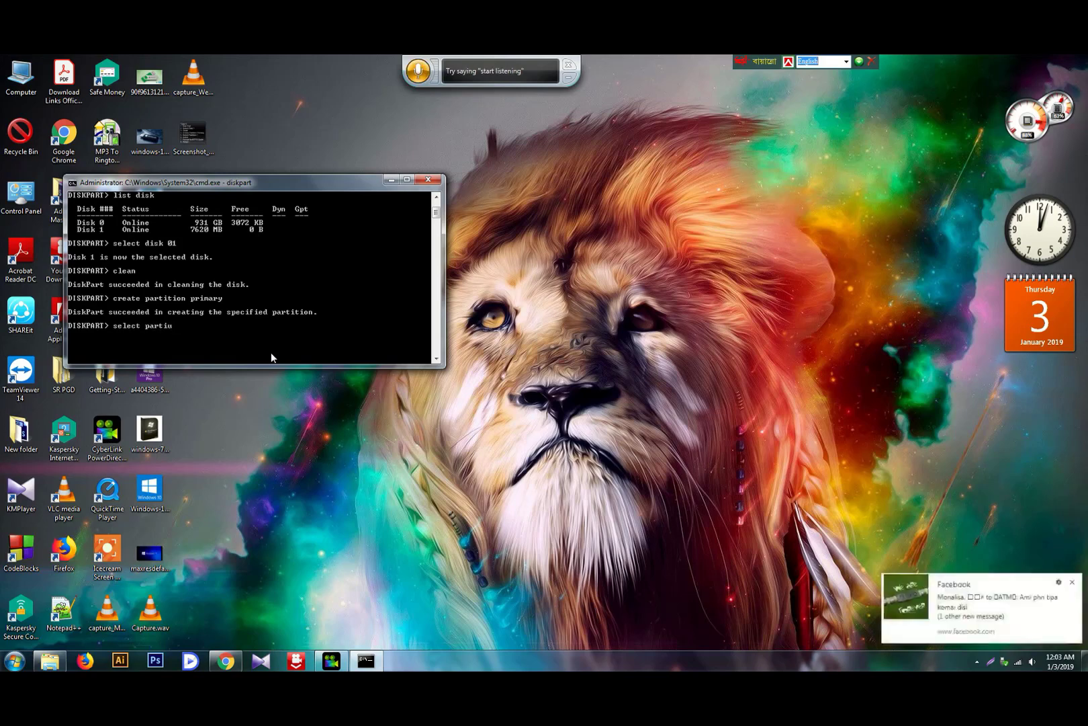
key("BackSpace")
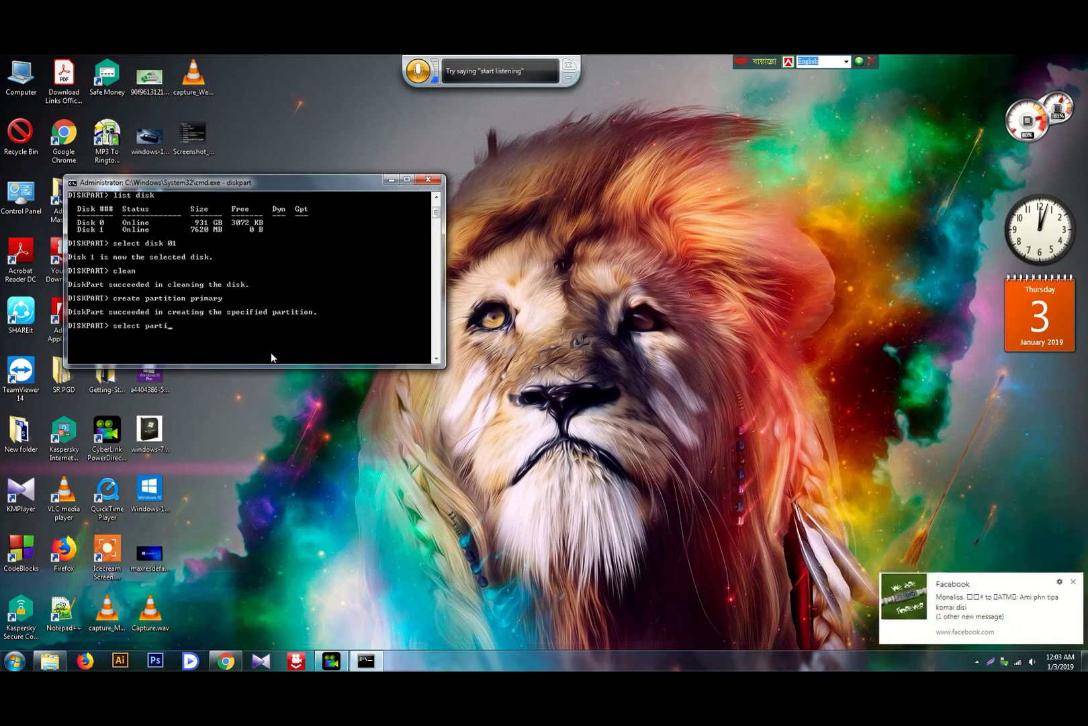
type("tion 01")
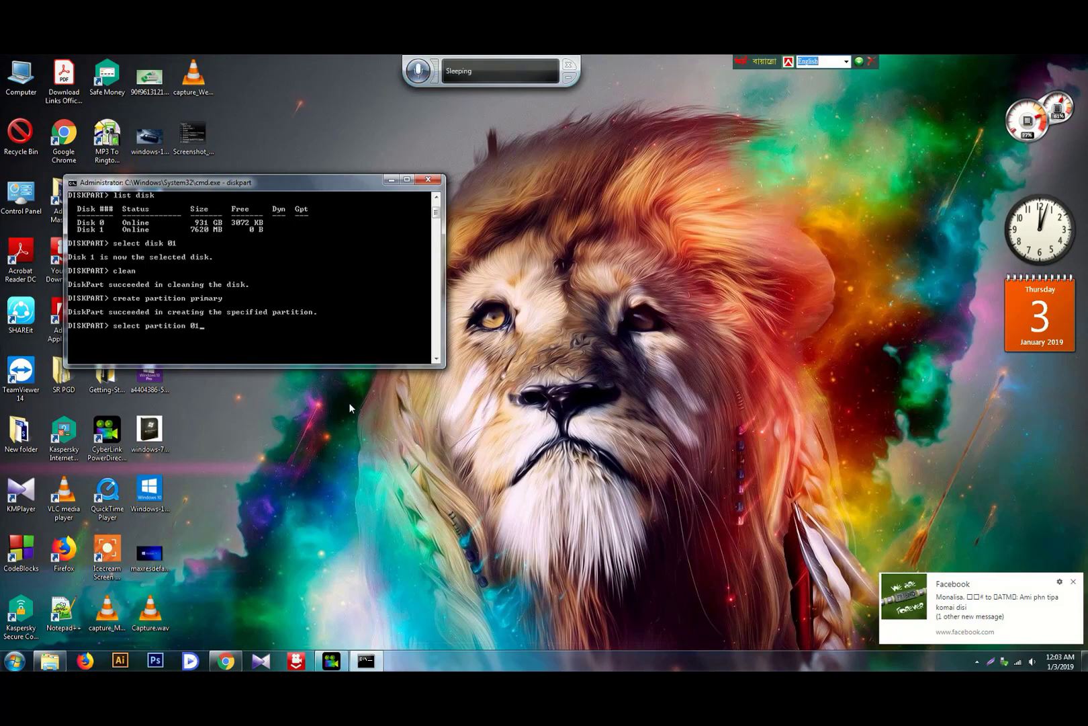
key("Return")
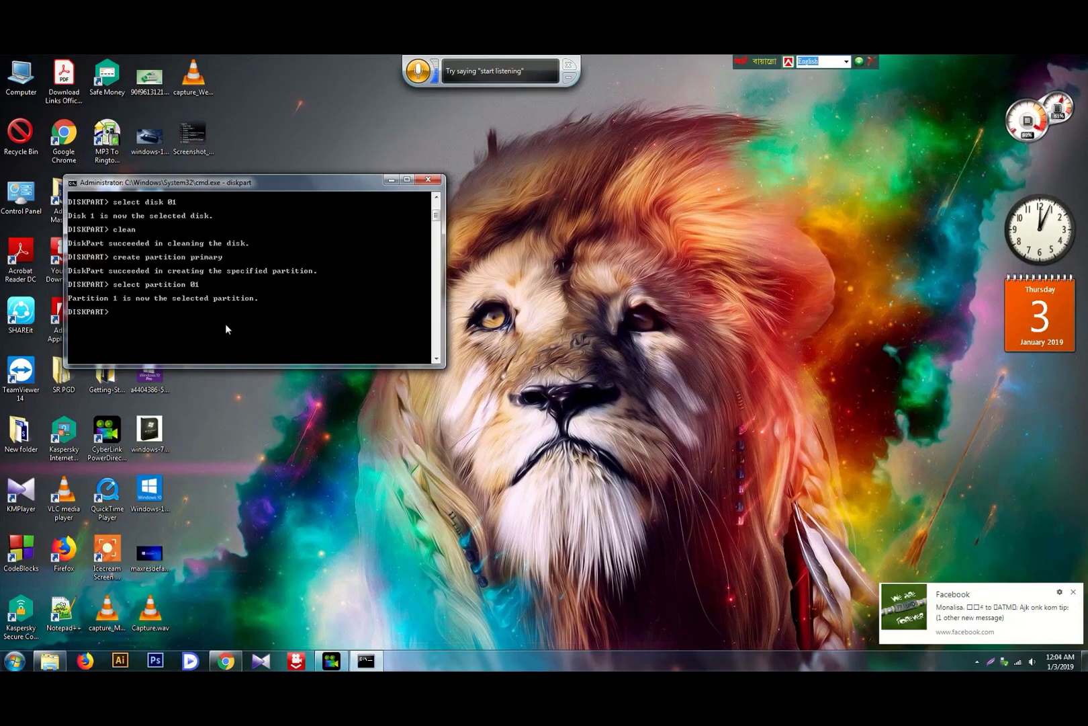
Mark the selected partition as active with the command "active".
type("ac")
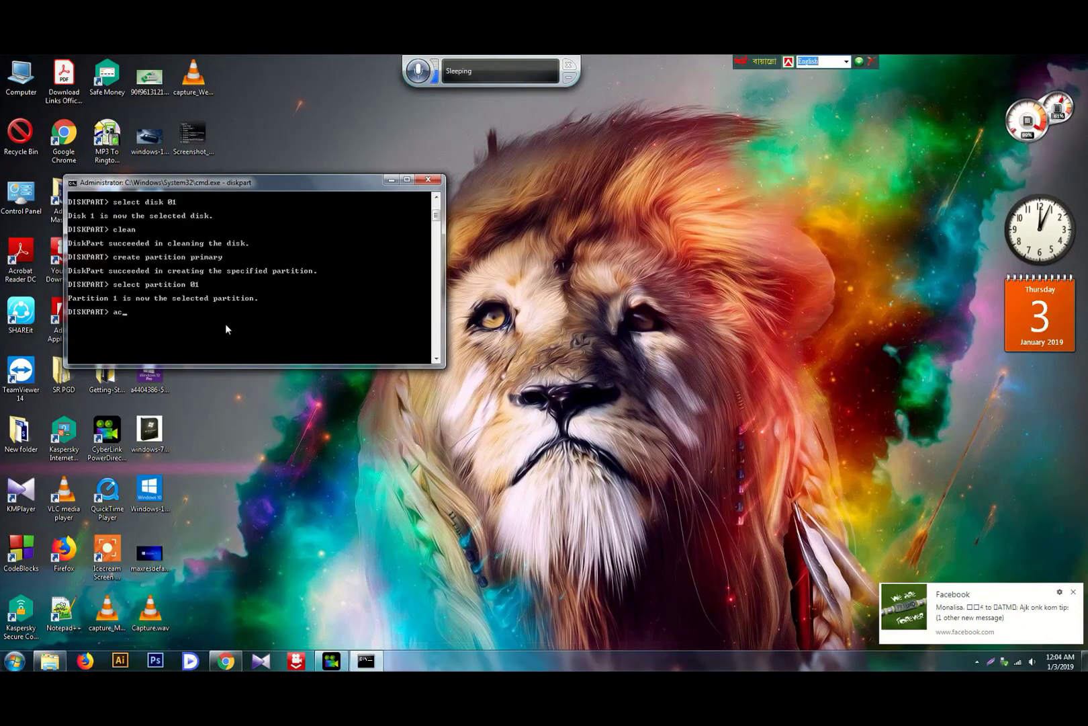
type("tive")
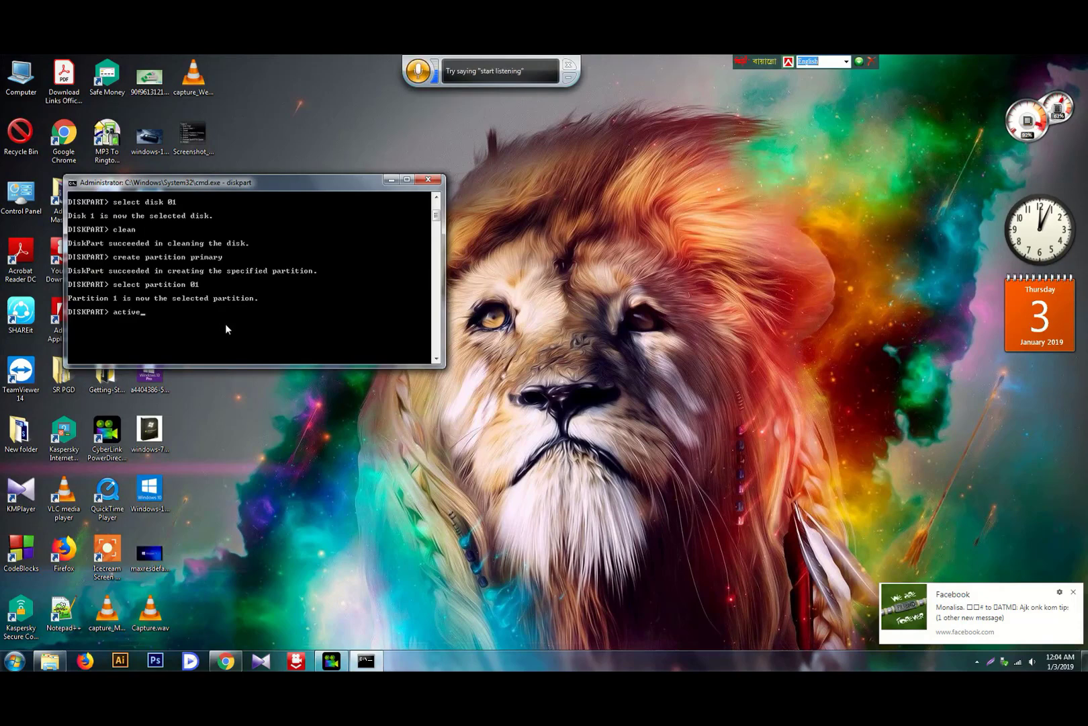
key("Return")
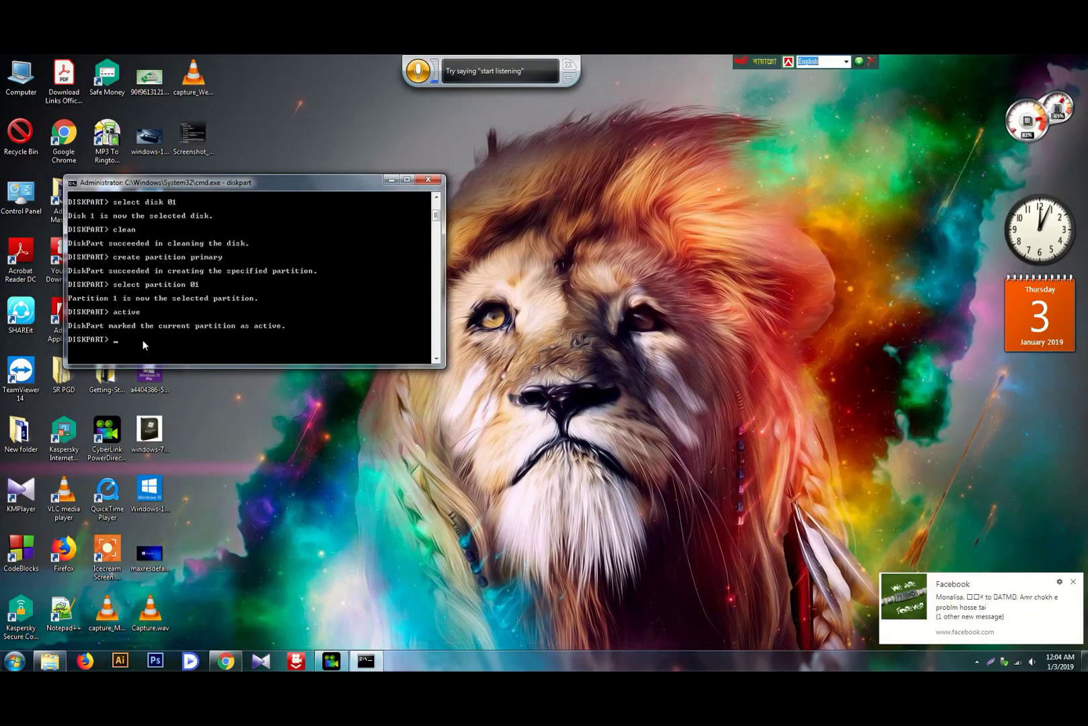
Quick-format the active partition as NTFS with the command "format fs=ntfs quick".
type("format fs=n")
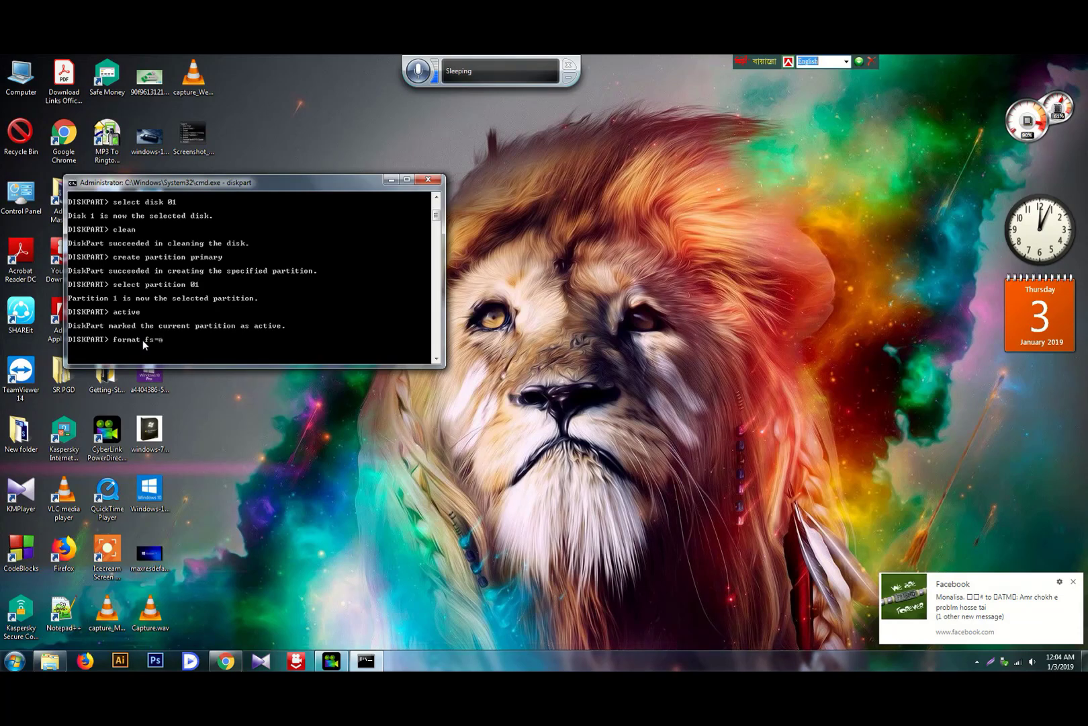
type("tfs")
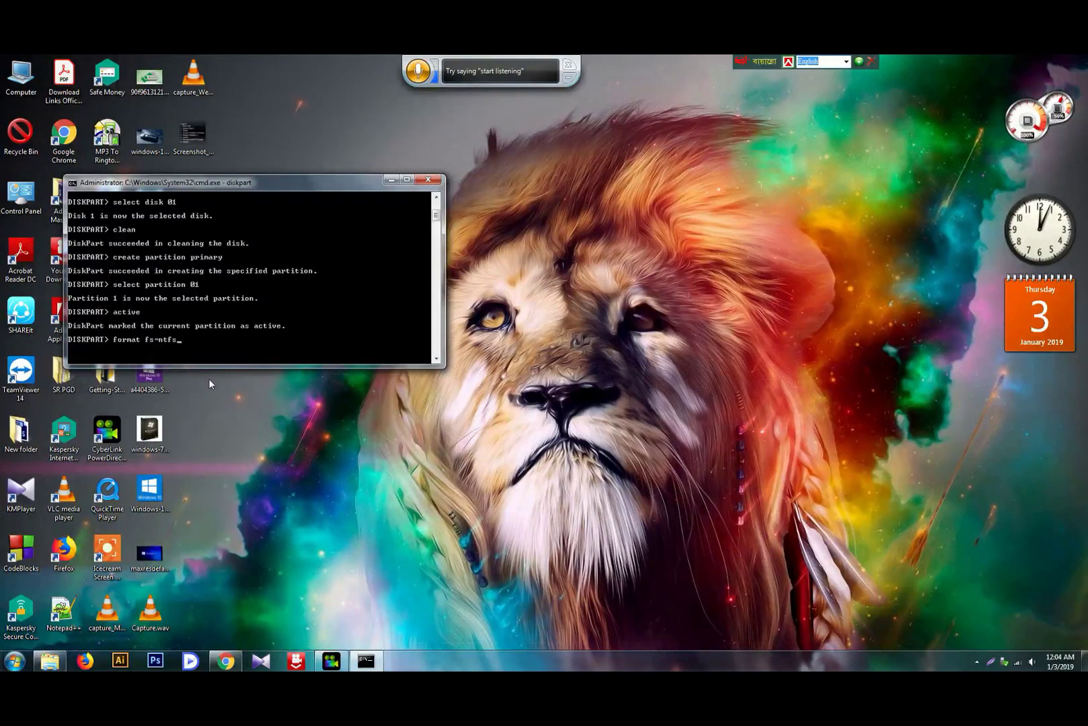
type(" quick")
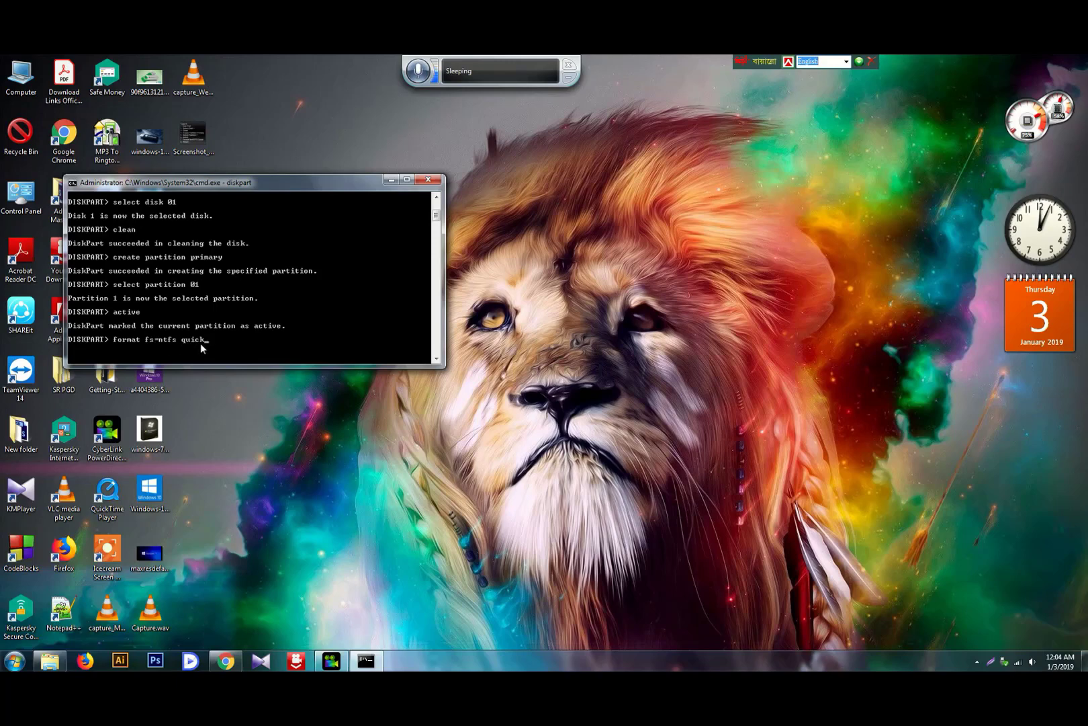
key("Return")
scroll(131, 275, "down", 3)
scroll(132, 282, "up", 1)
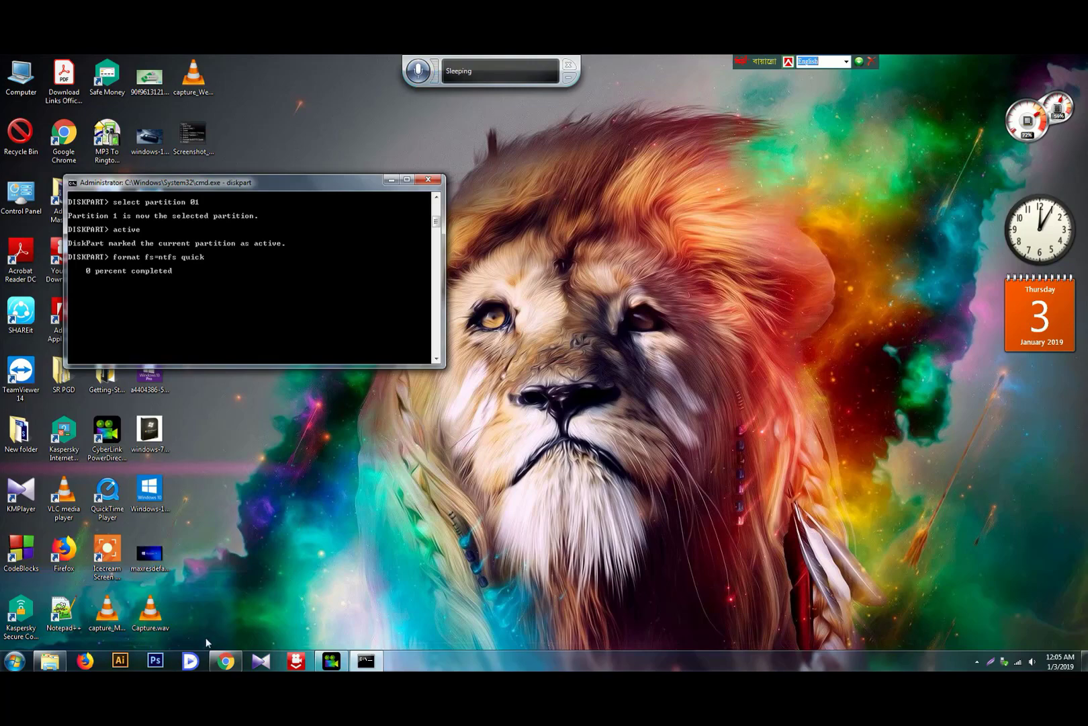
left_click(220, 661)
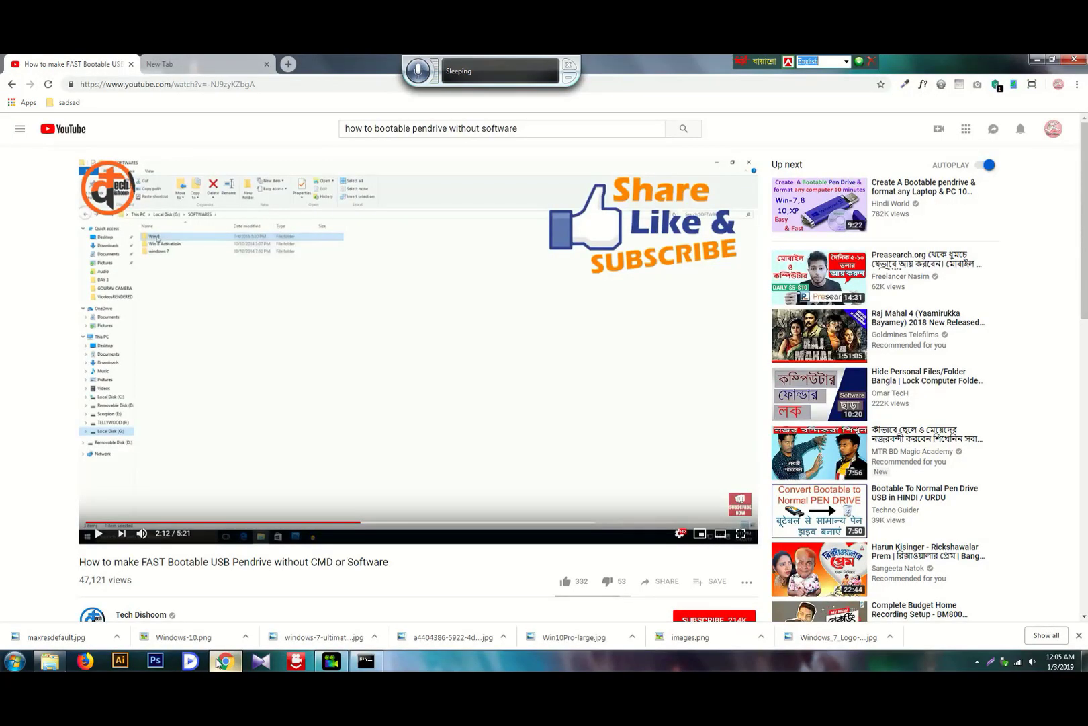
left_click(219, 662)
left_click(221, 662)
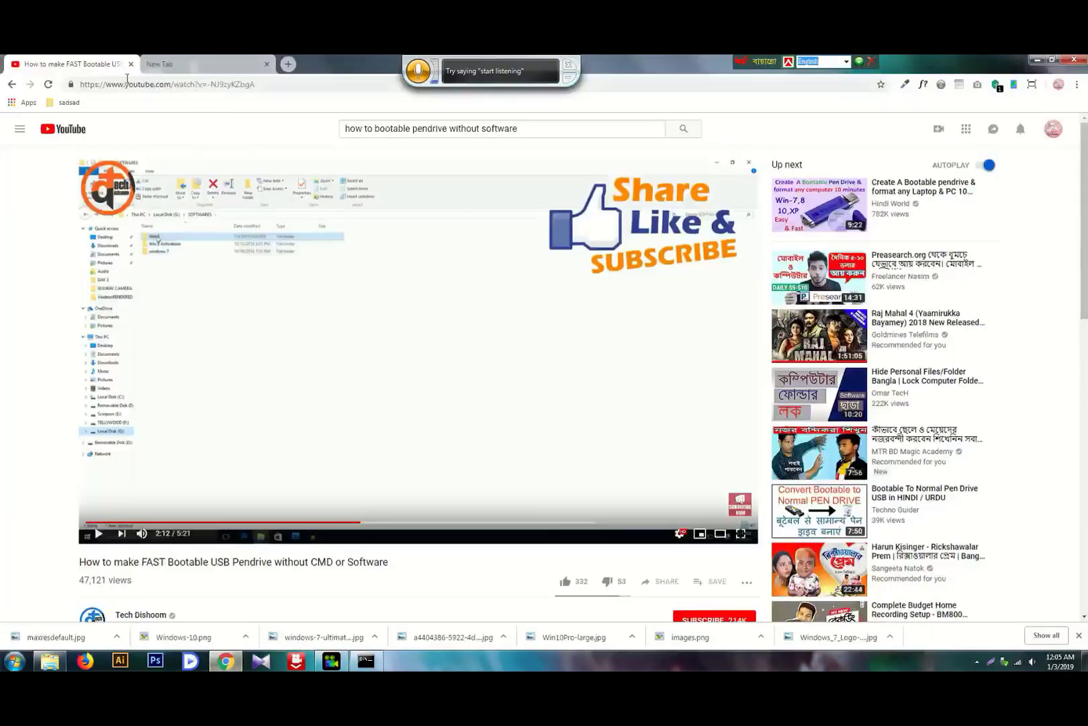
left_click(189, 65)
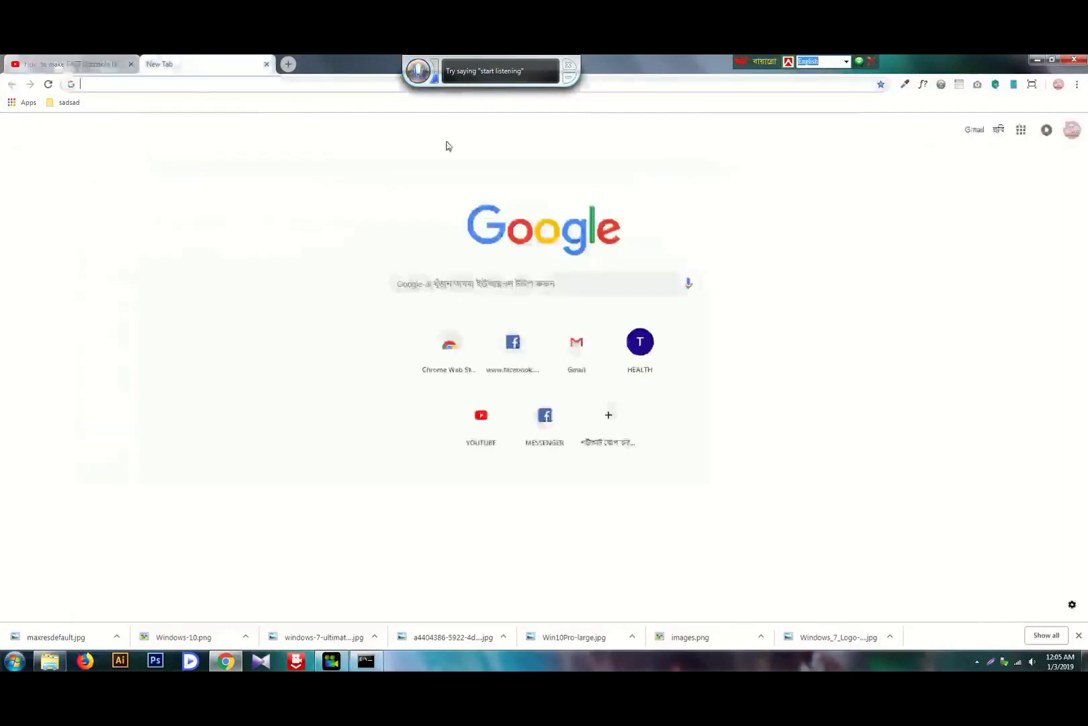
left_click(481, 423)
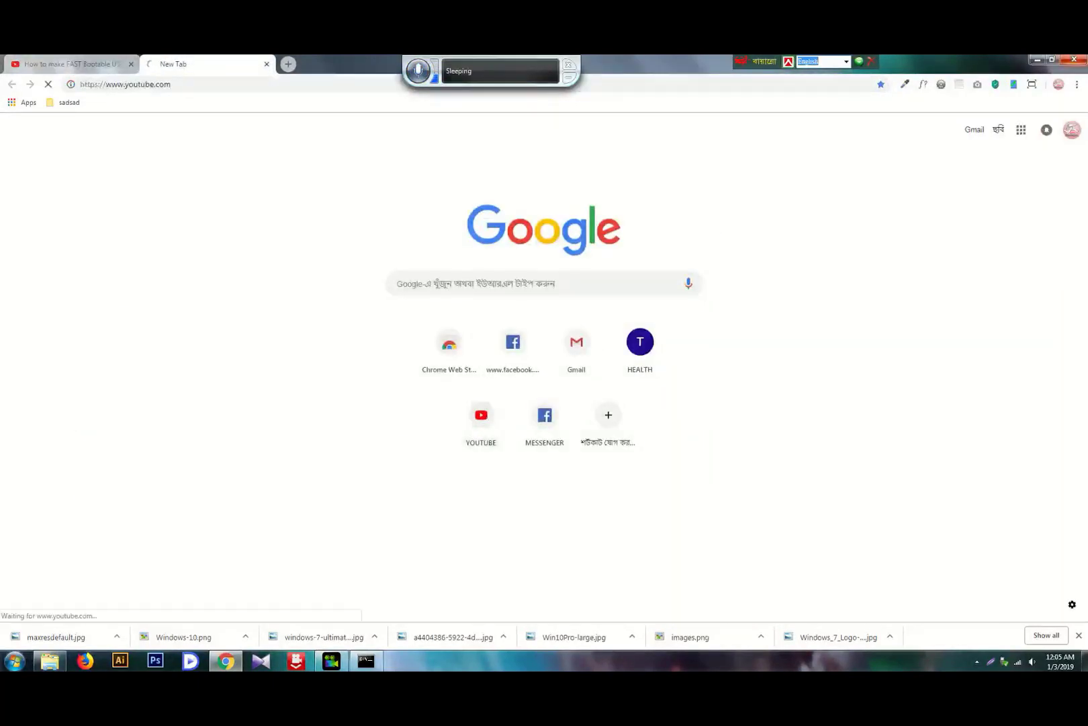
left_click(1037, 59)
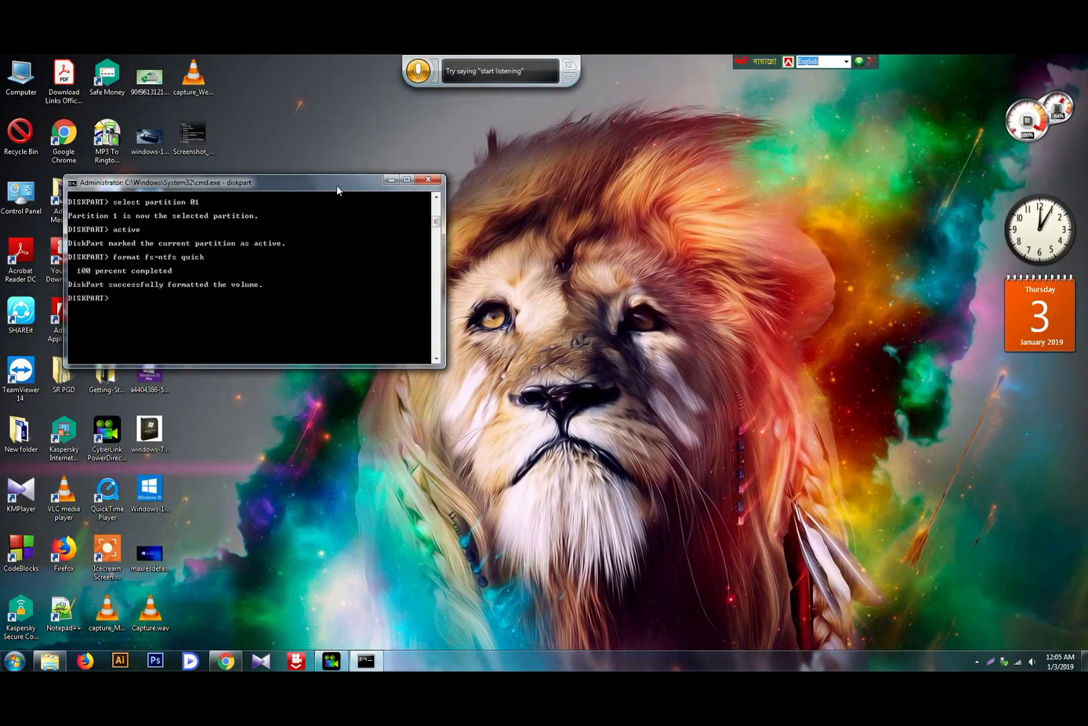
Assign a drive letter to the formatted partition with the command "assign" and dismiss the AutoPlay window.
left_click_drag(337, 185, 337, 193)
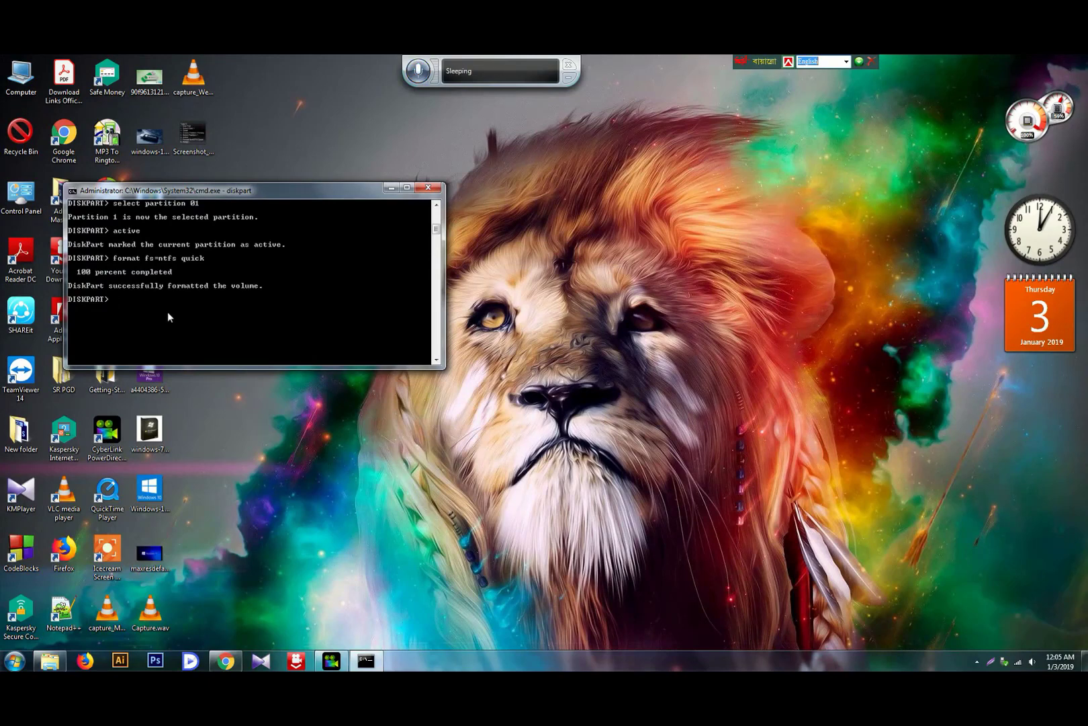
type("ign")
key("Return")
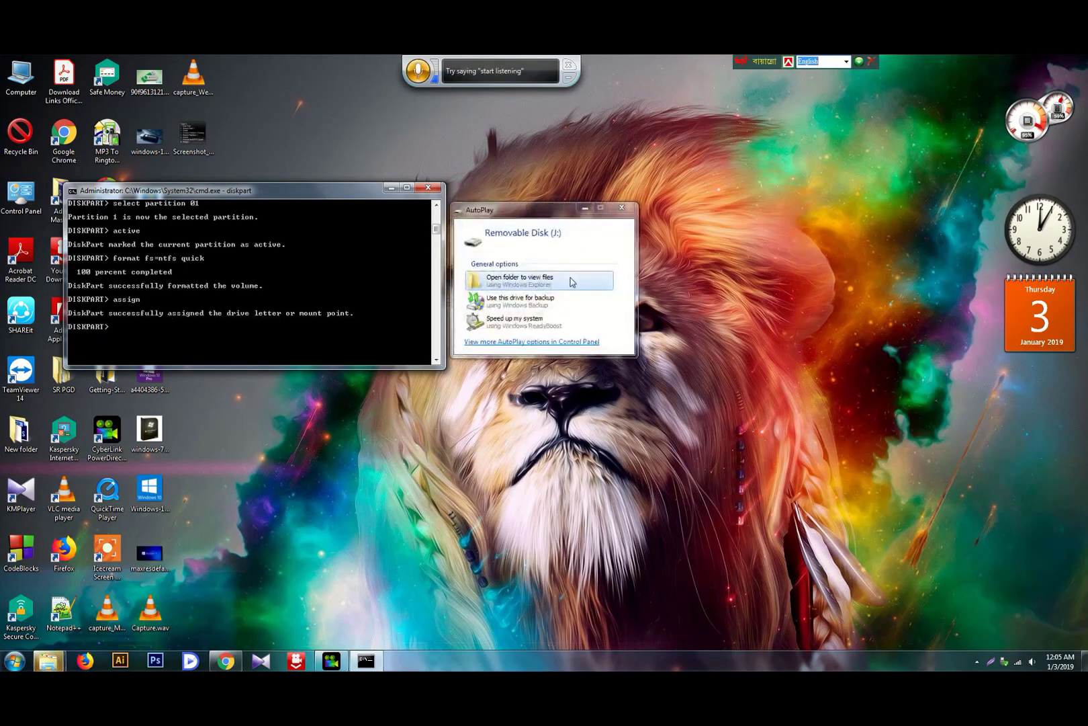
left_click(622, 208)
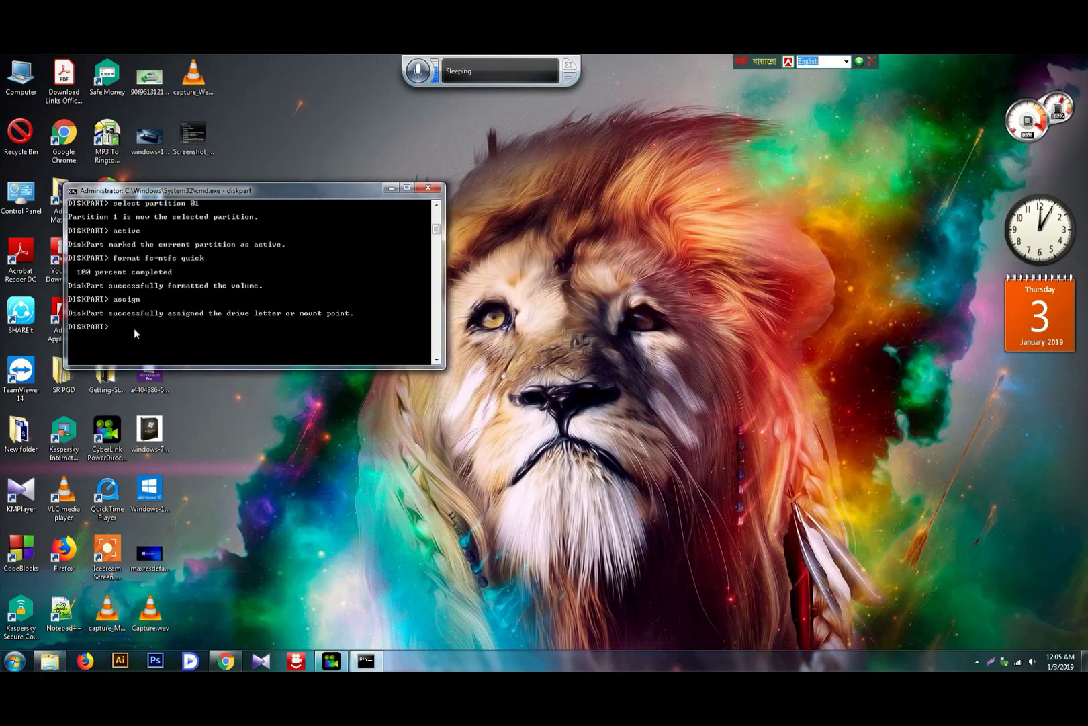
Leave DiskPart with the command "exit" and close the command prompt window.
type("exit")
key("Return")
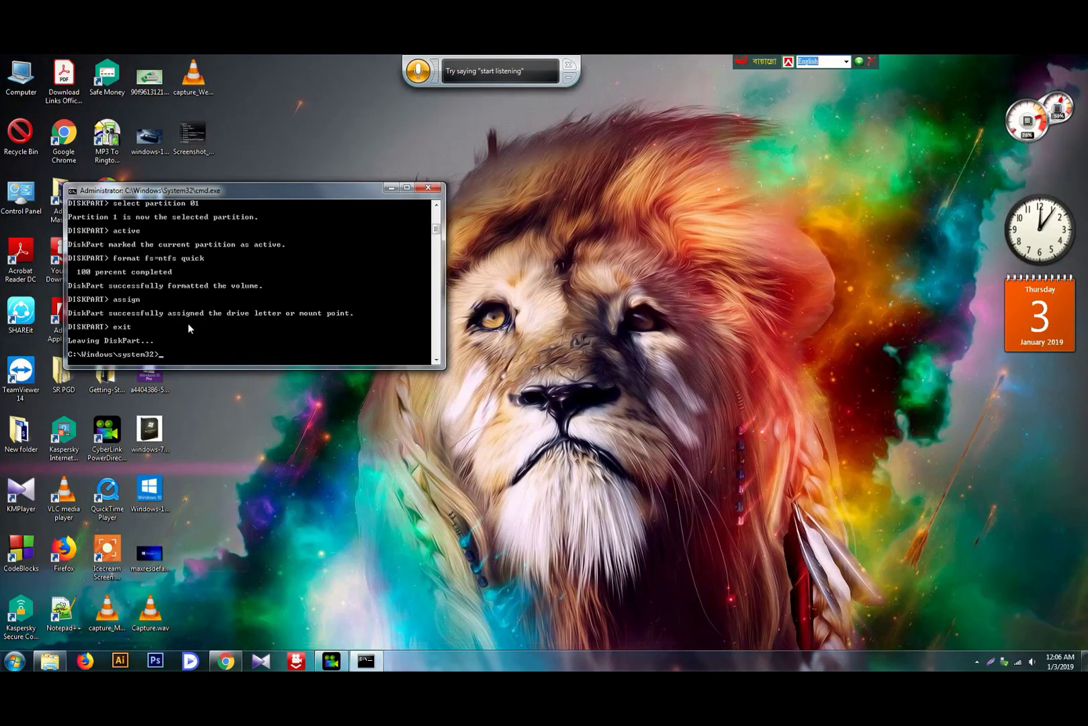
scroll(188, 328, "down", 2)
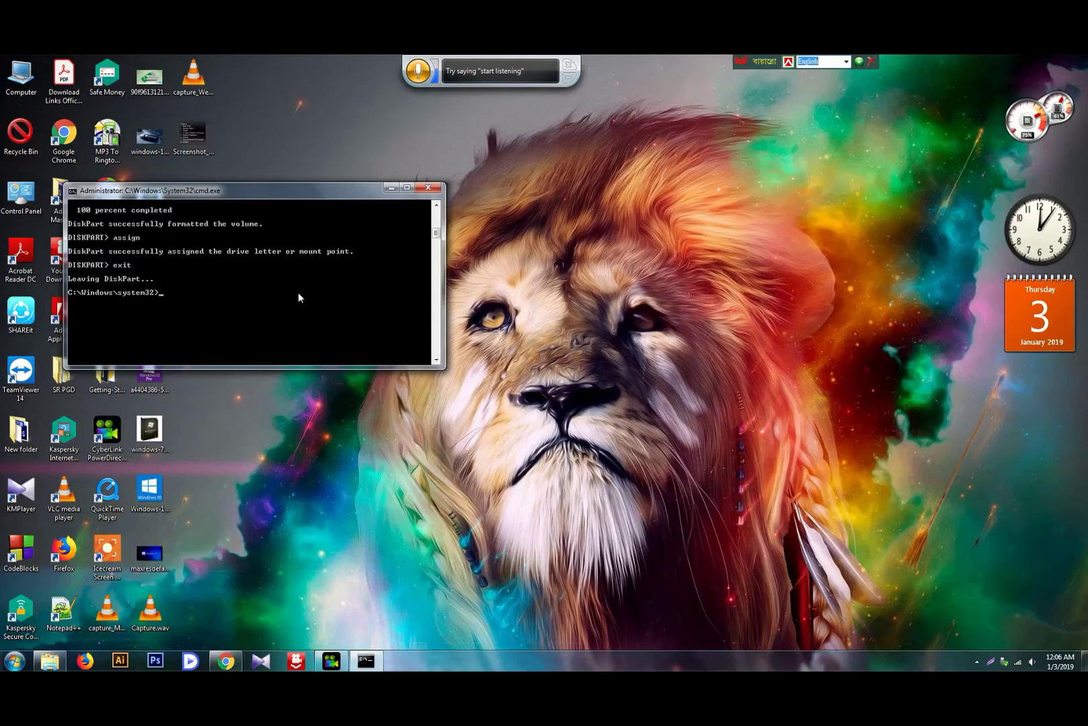
left_click(428, 188)
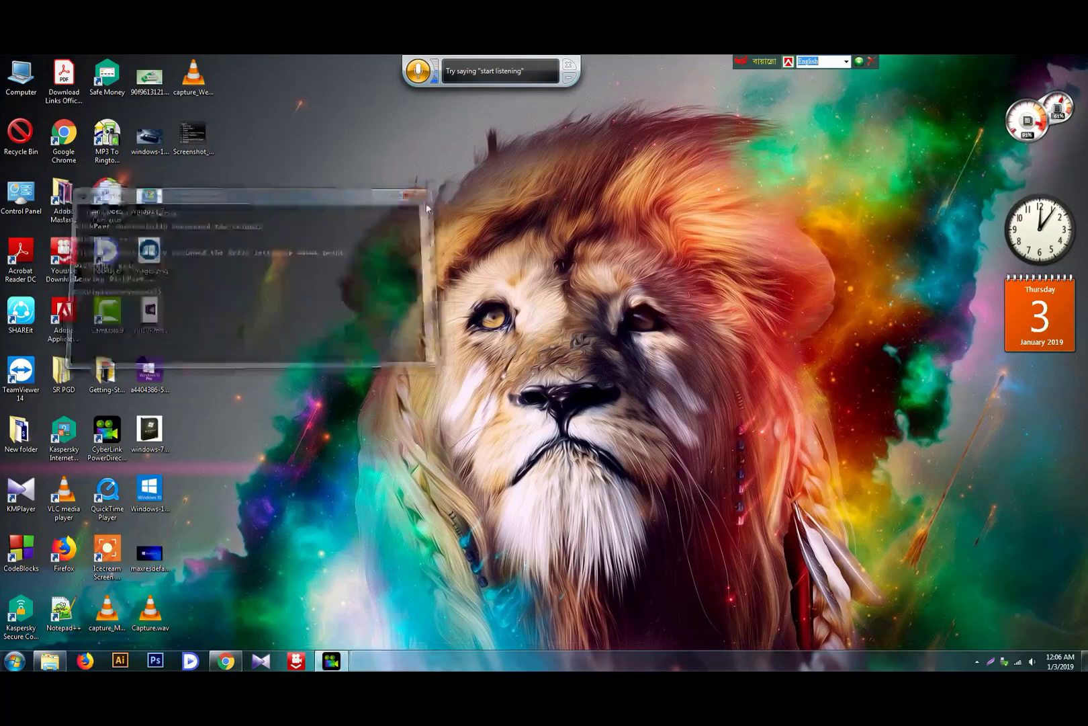
Open the windows8 folder inside the windows folder on the software (G:) drive in a maximized Explorer window.
double_click(21, 76)
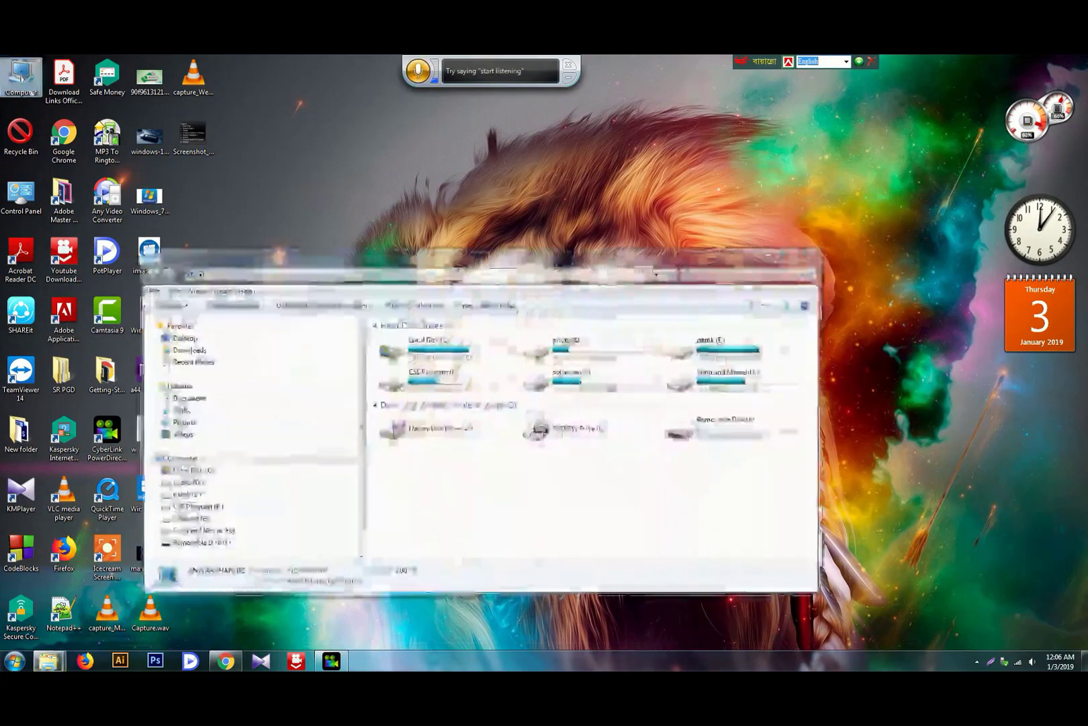
left_click(784, 254)
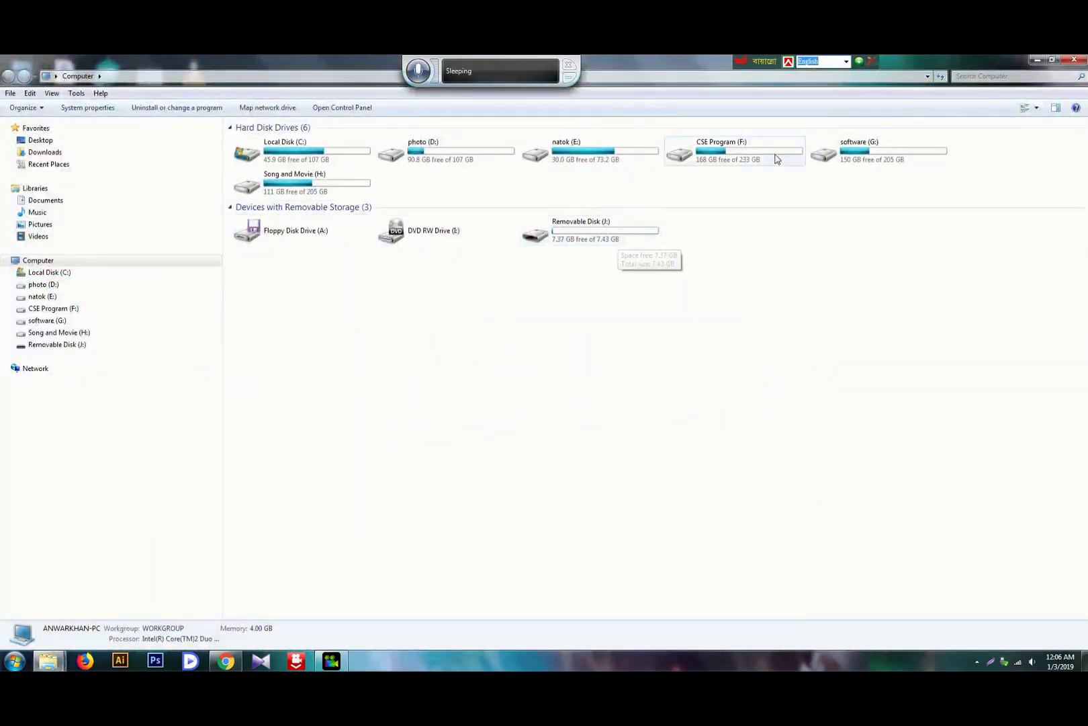
double_click(842, 155)
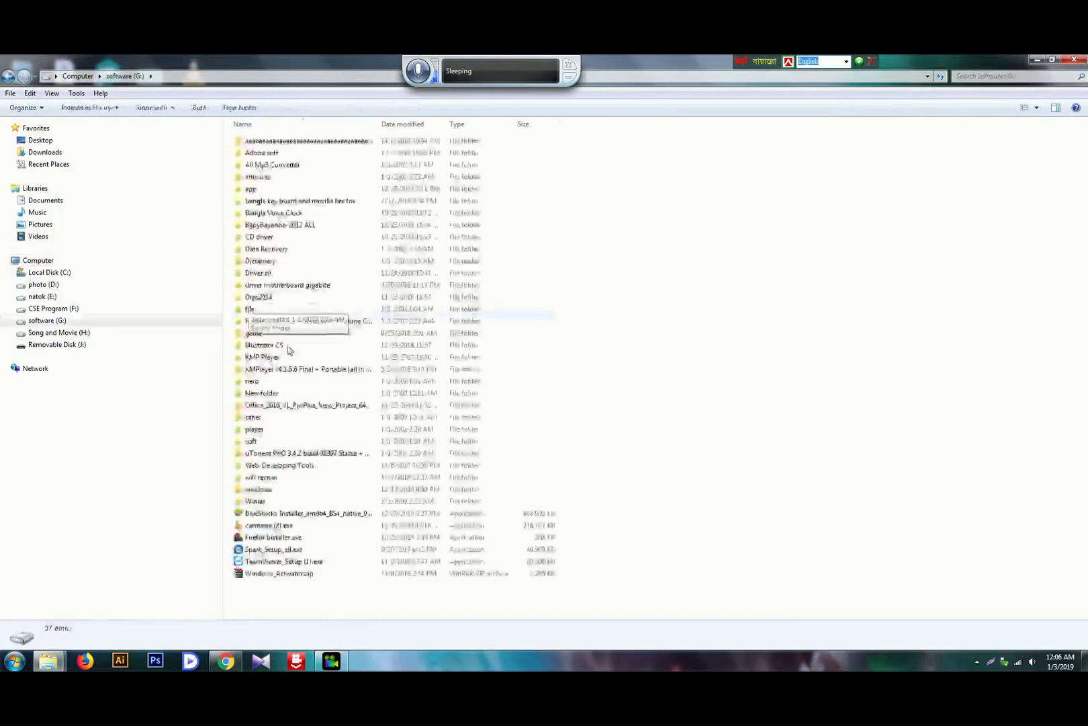
double_click(259, 489)
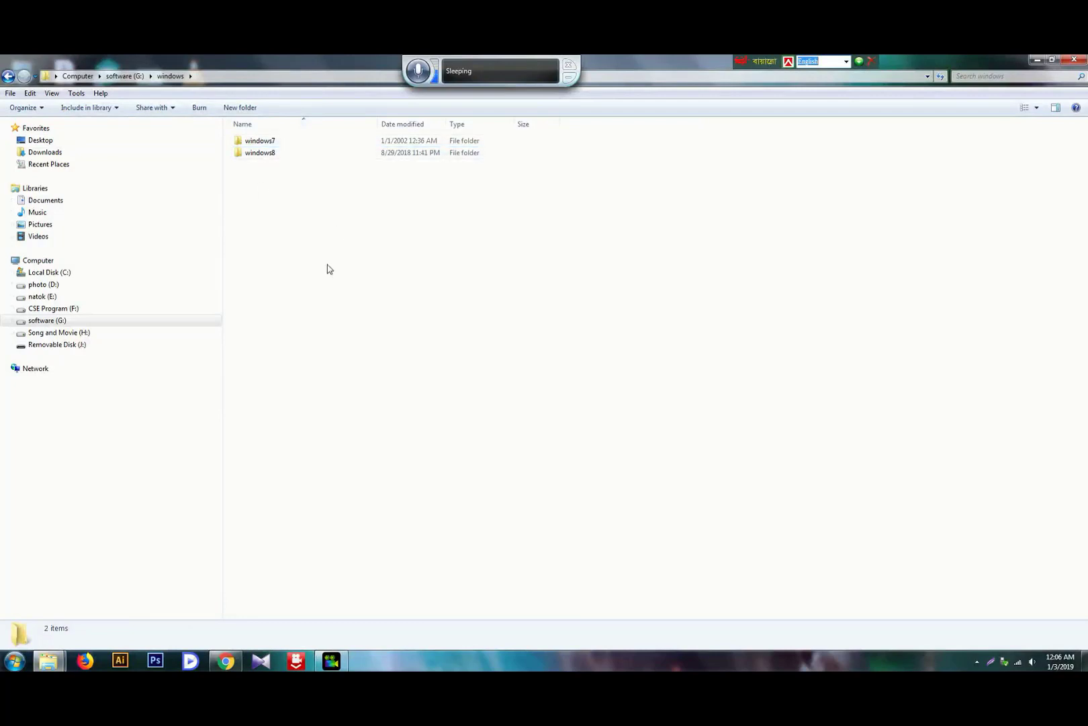
double_click(277, 155)
left_click_drag(309, 416, 291, 125)
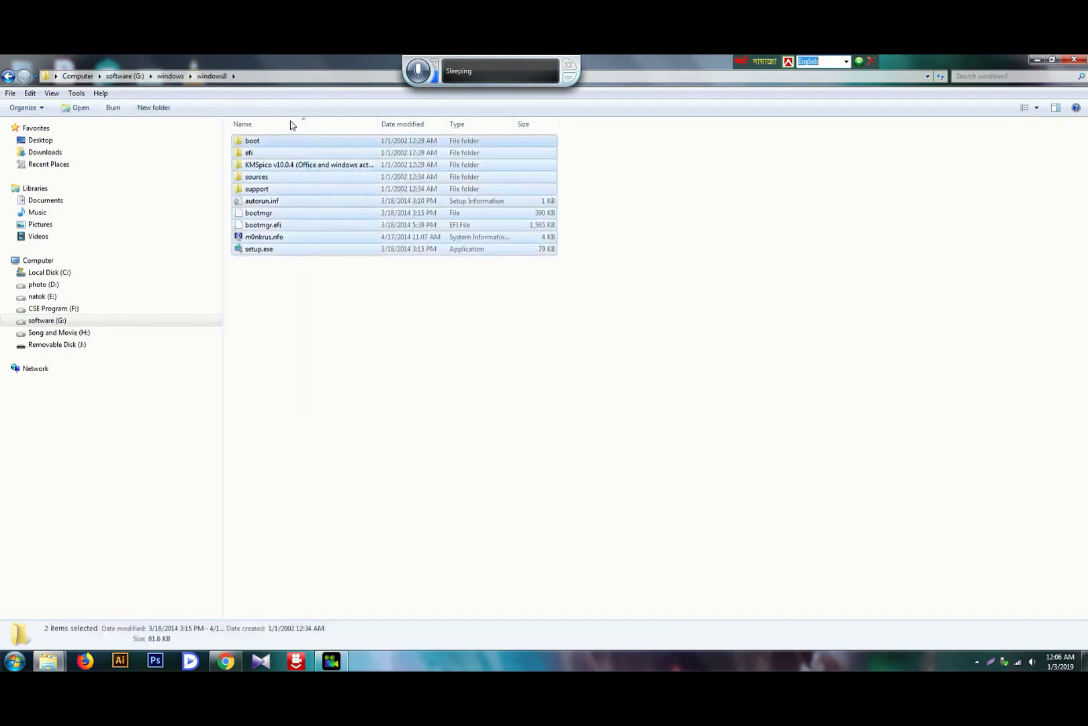
left_click(6, 77)
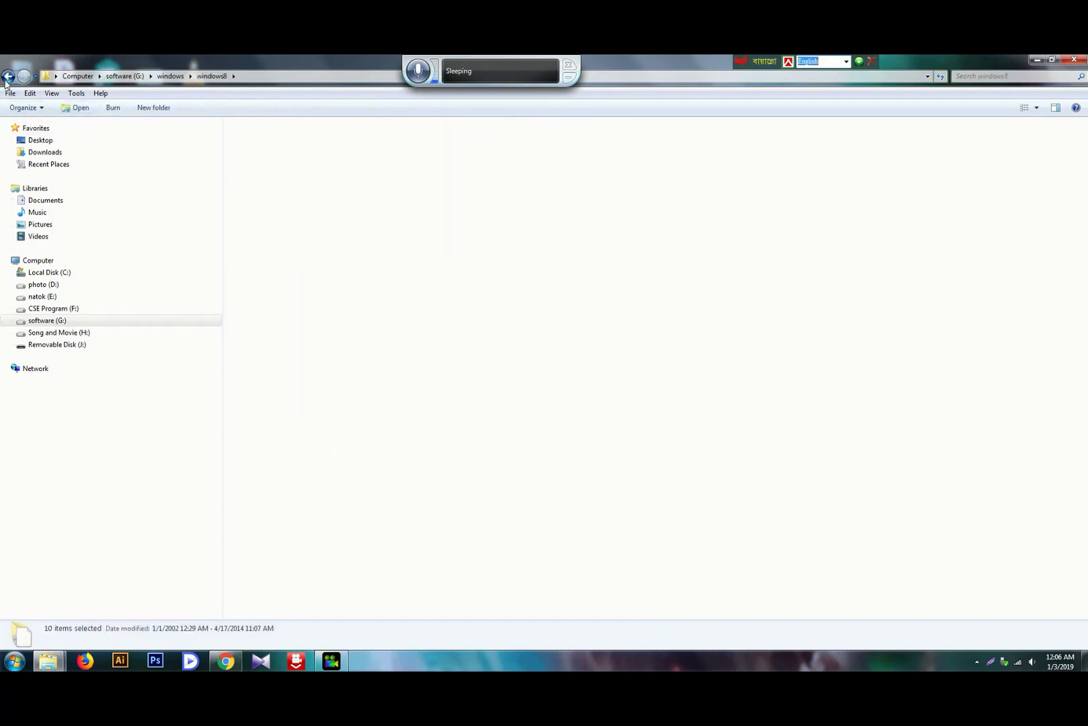
double_click(275, 159)
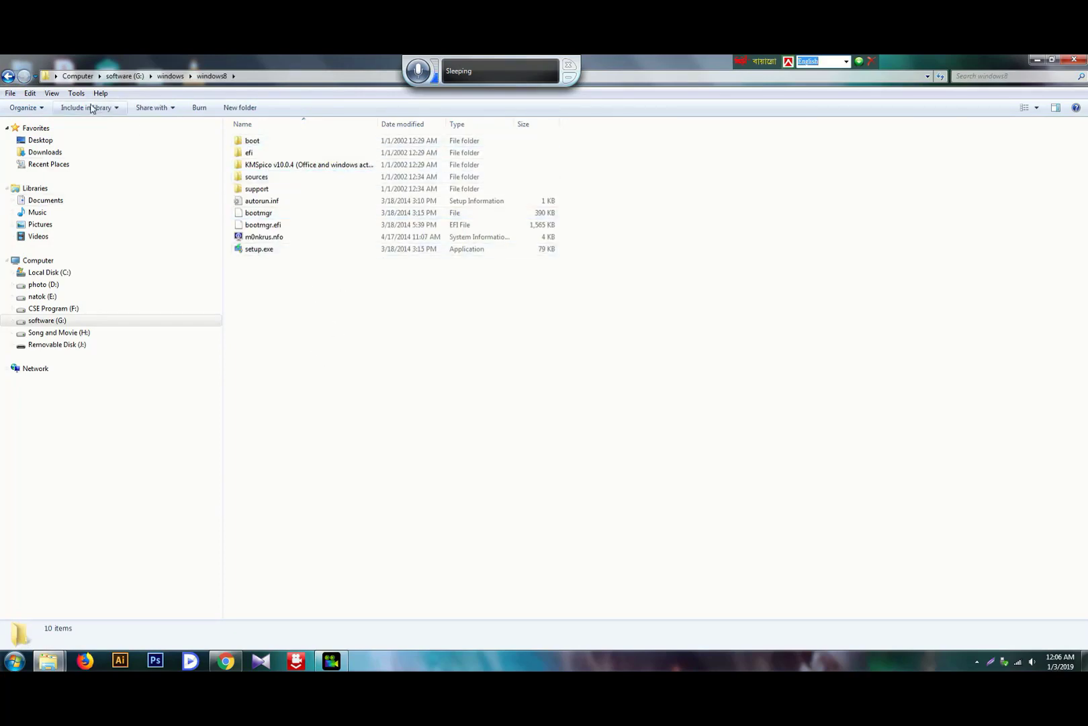
left_click(8, 76)
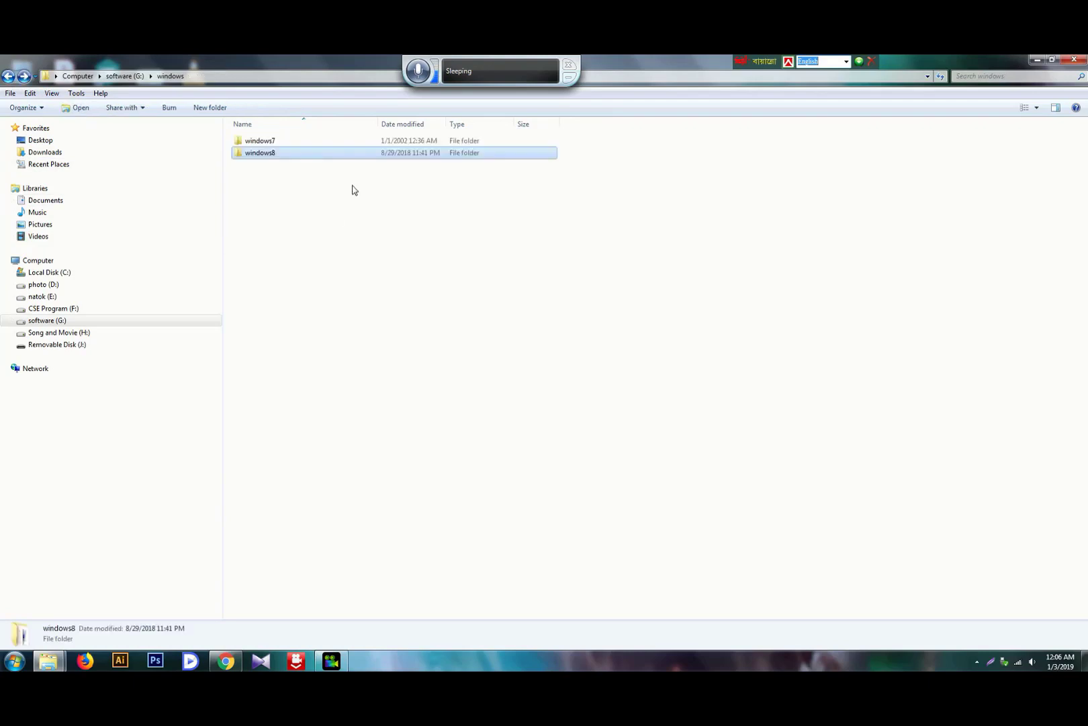
double_click(311, 155)
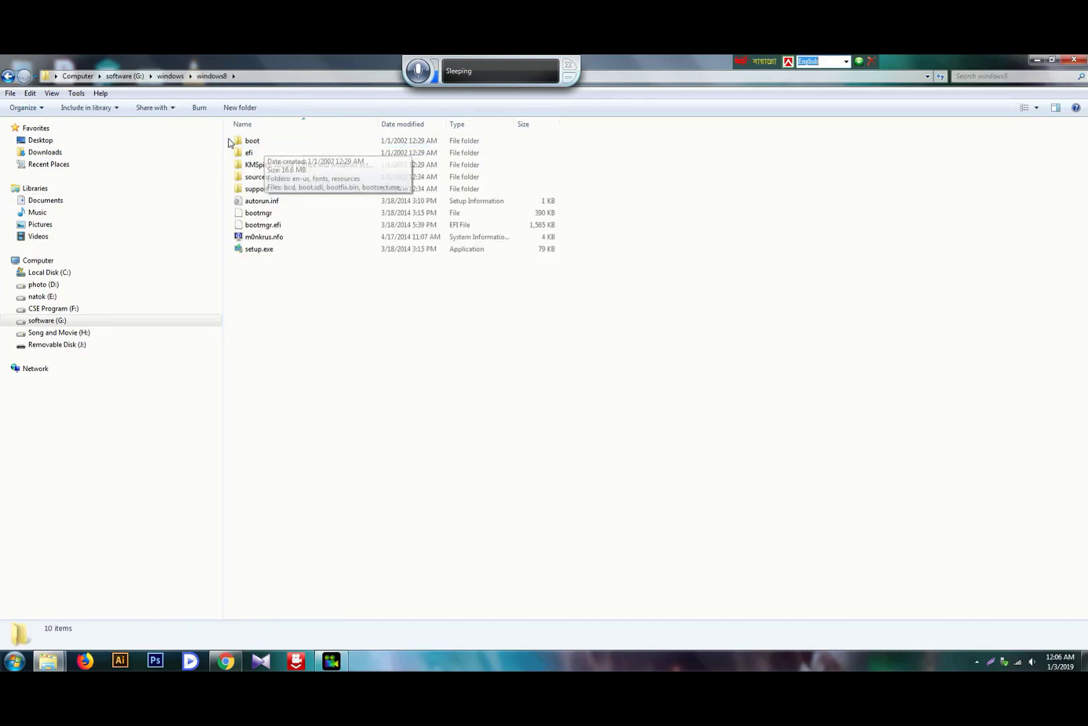
Copy the file bootsect.exe from the boot folder of the windows8 files.
double_click(269, 143)
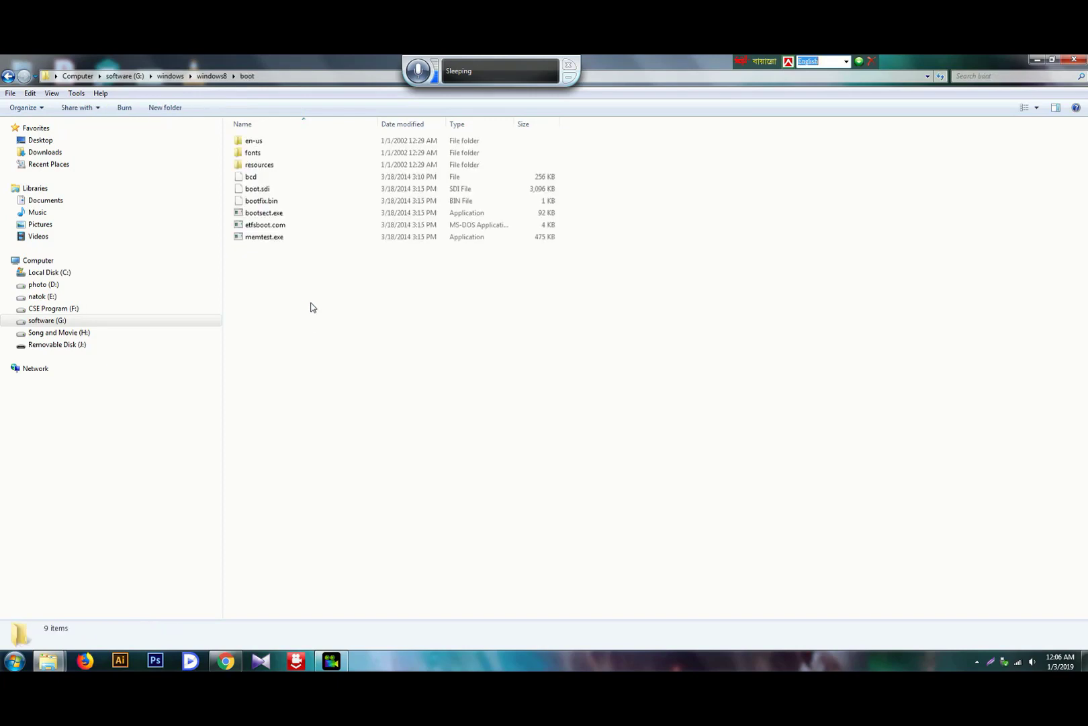
left_click(285, 219)
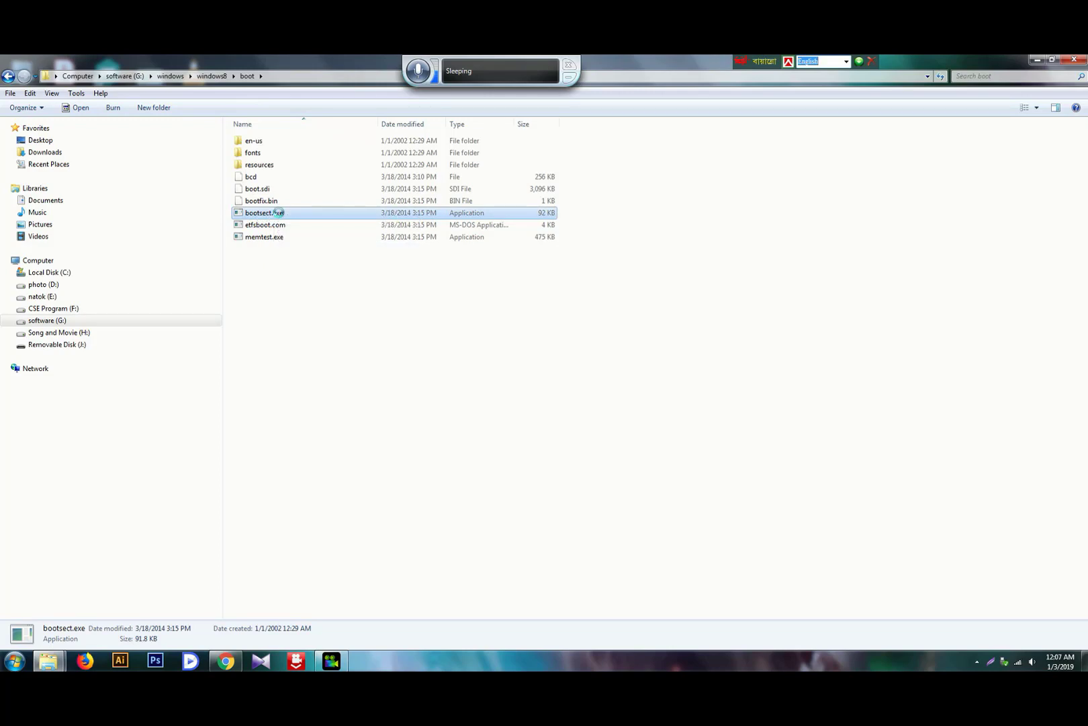
right_click(276, 212)
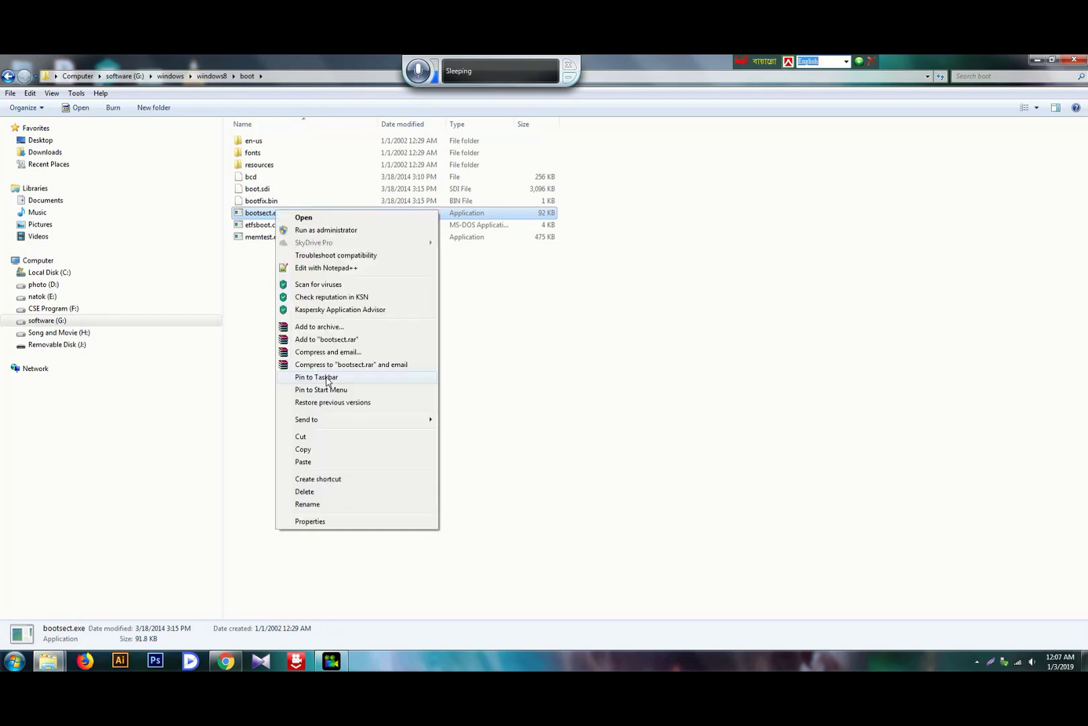
left_click(320, 453)
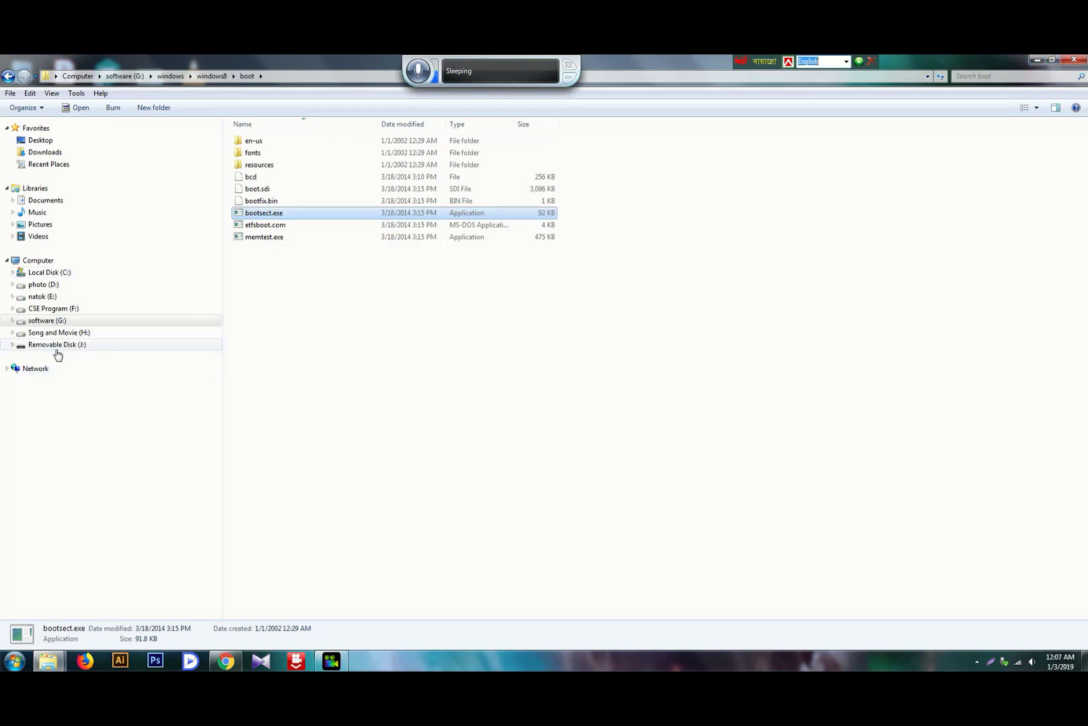
Paste bootsect.exe onto Removable Disk (J:) and run it as administrator.
left_click(35, 346)
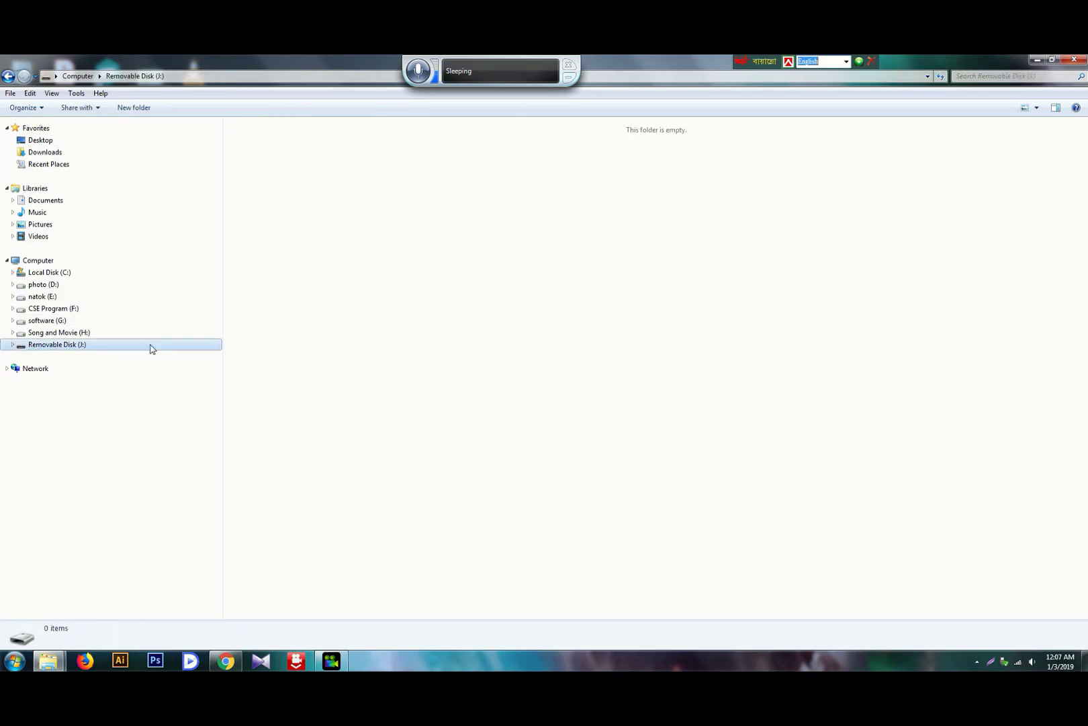
right_click(640, 203)
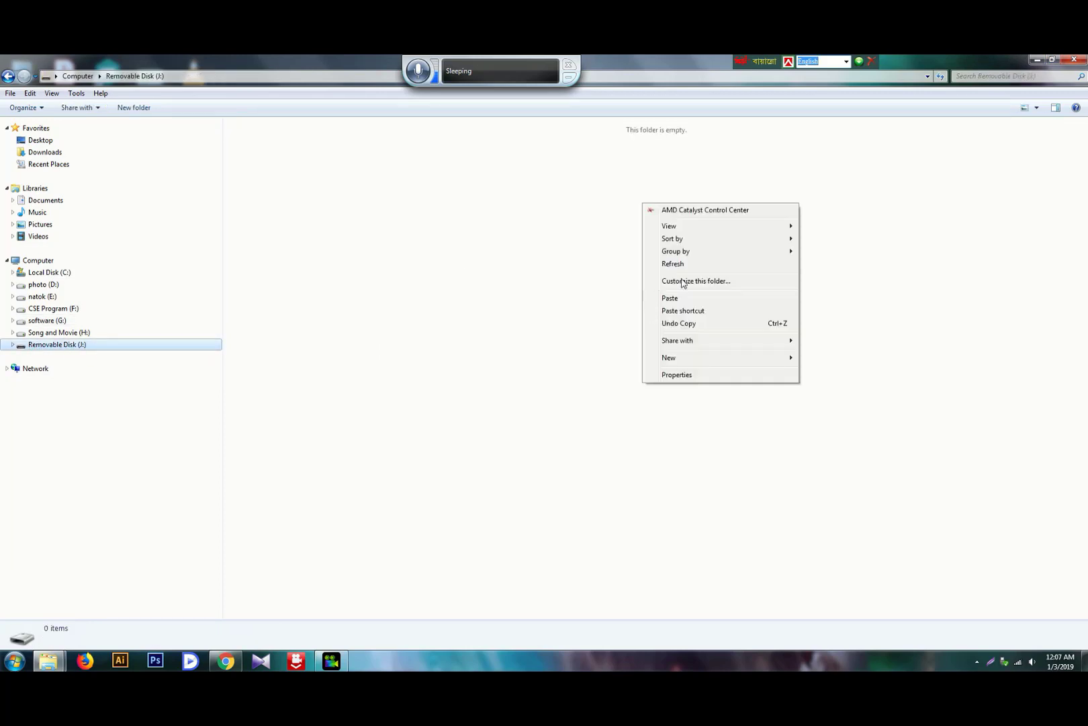
left_click(664, 298)
left_click(266, 174)
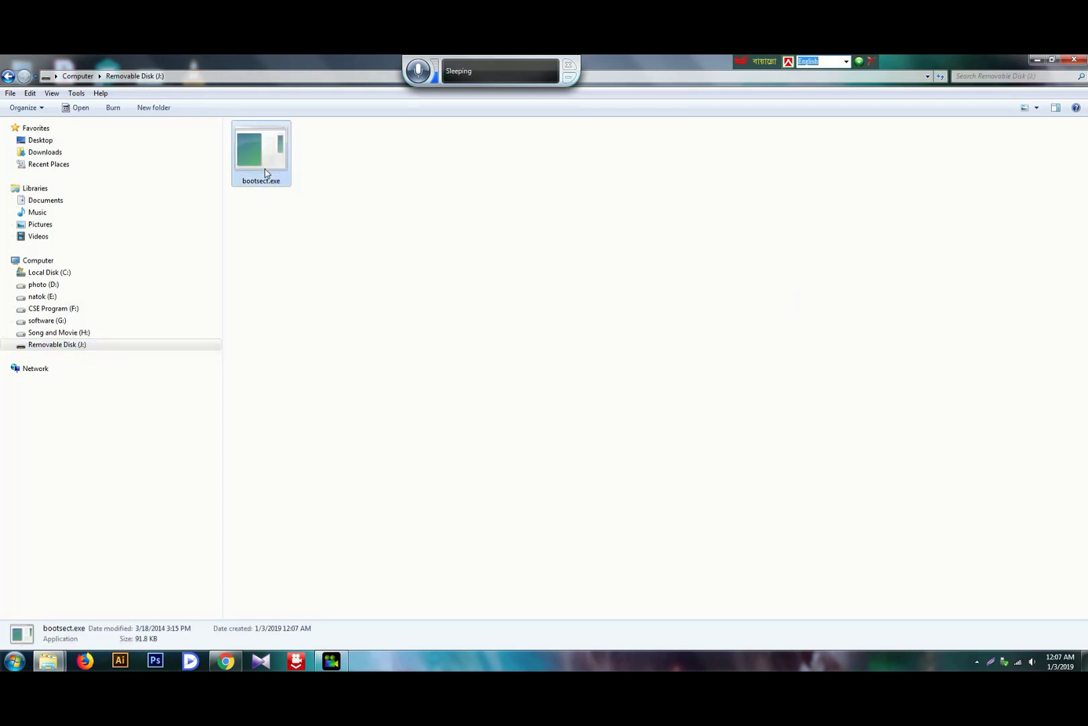
right_click(269, 153)
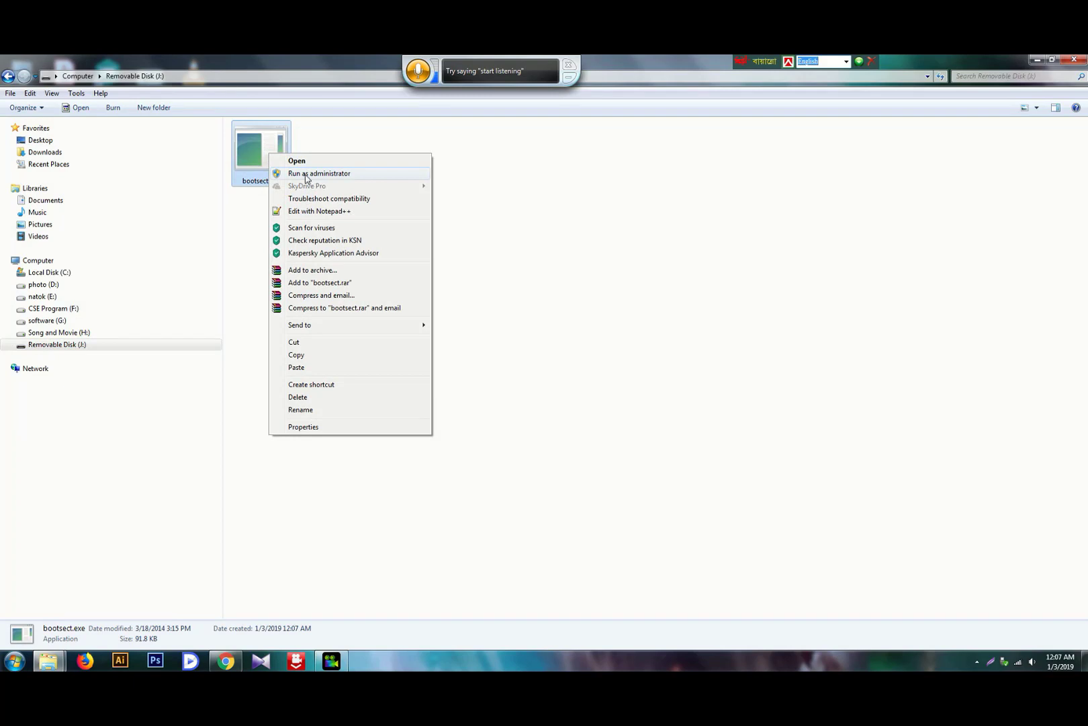
left_click(306, 176)
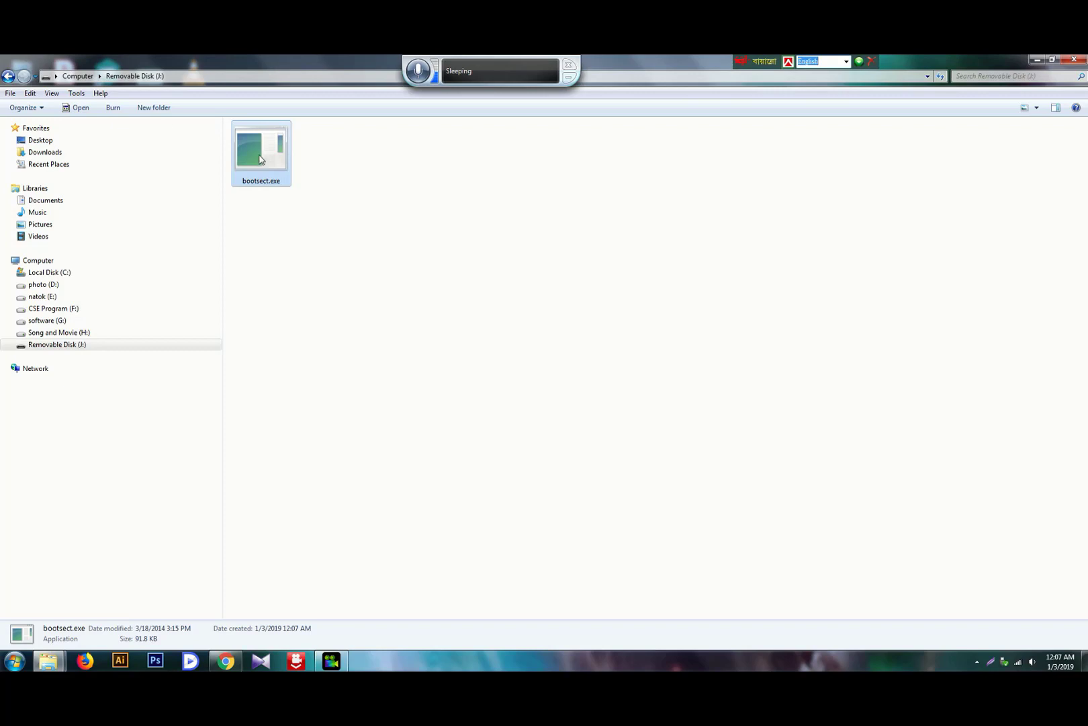
Permanently delete bootsect.exe from Removable Disk (J:).
left_click(350, 294)
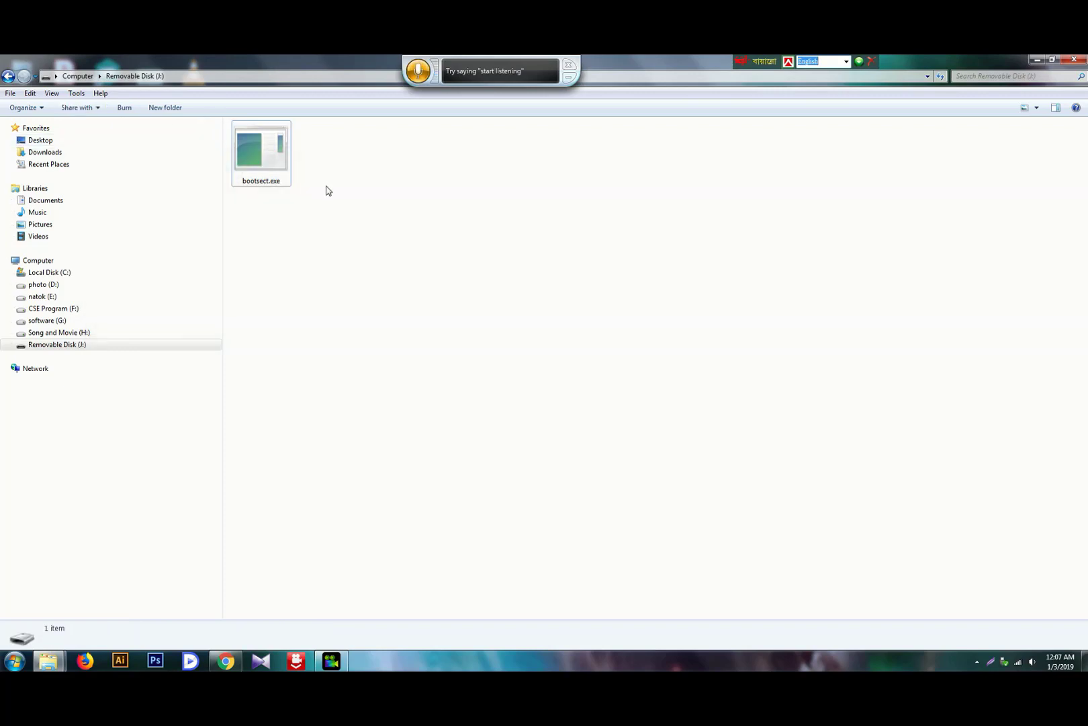
left_click(254, 156)
key("Delete")
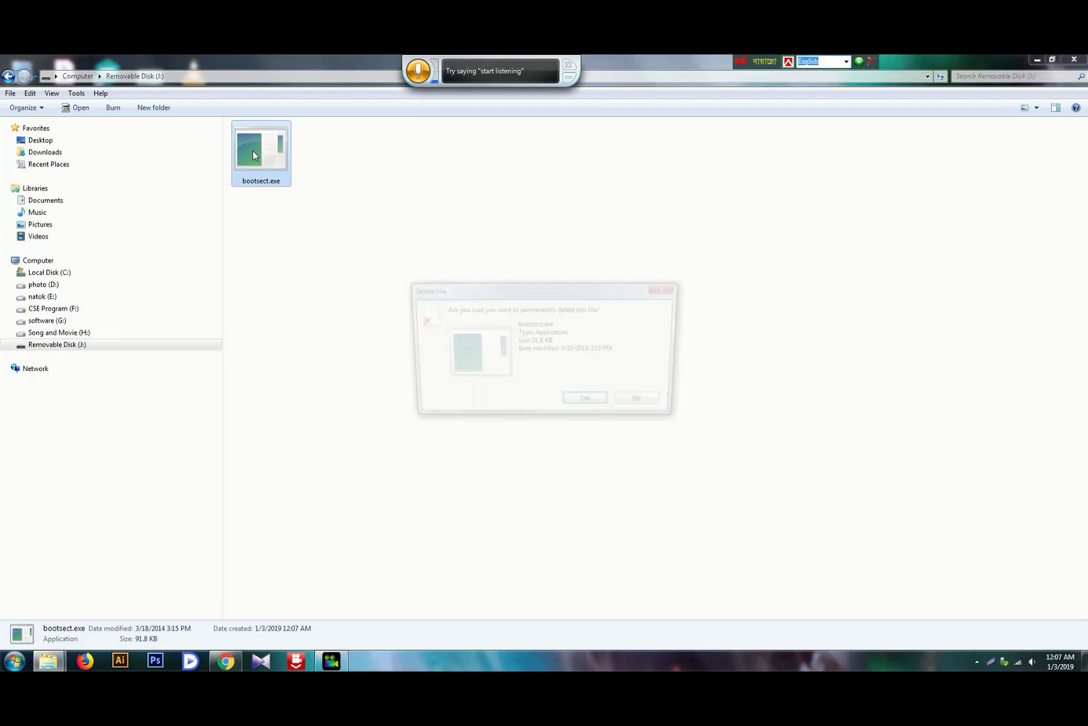
key("Return")
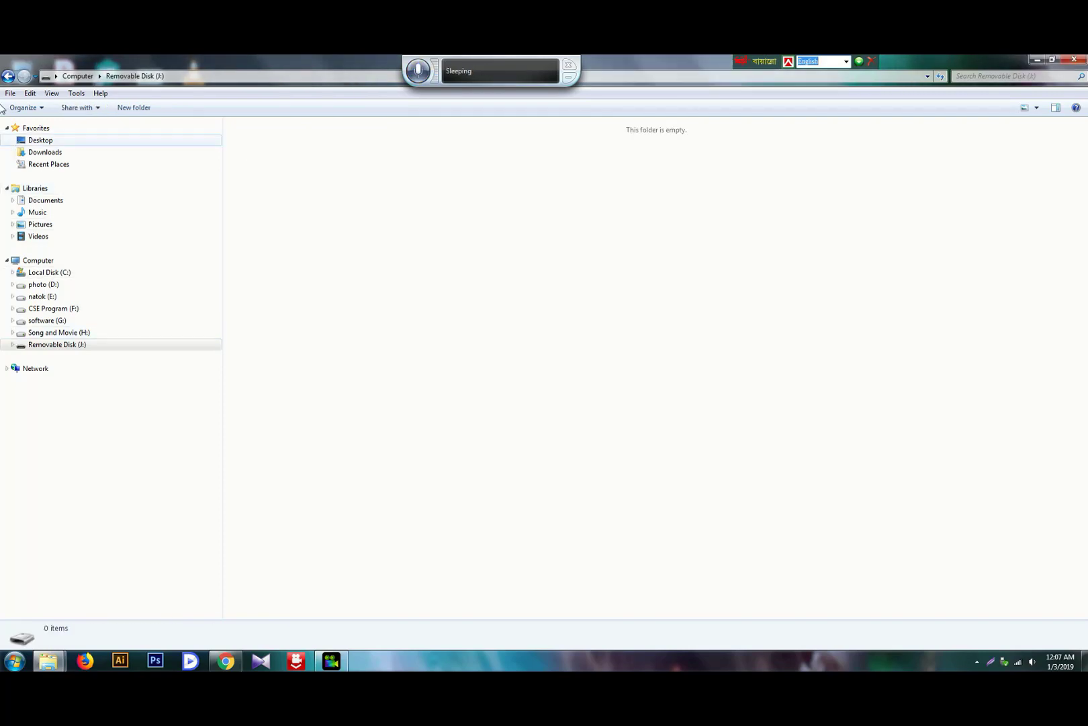
Copy all files and folders from the windows8 boot folder onto Removable Disk (J:).
left_click(9, 77)
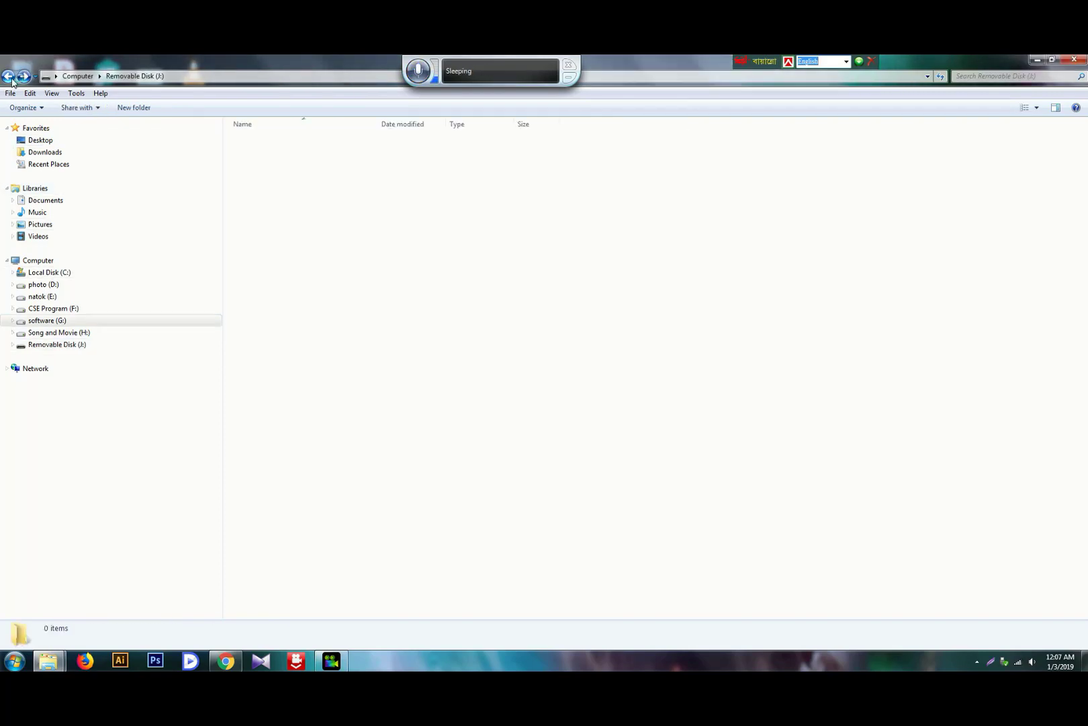
left_click(379, 381)
left_click_drag(348, 379, 246, 132)
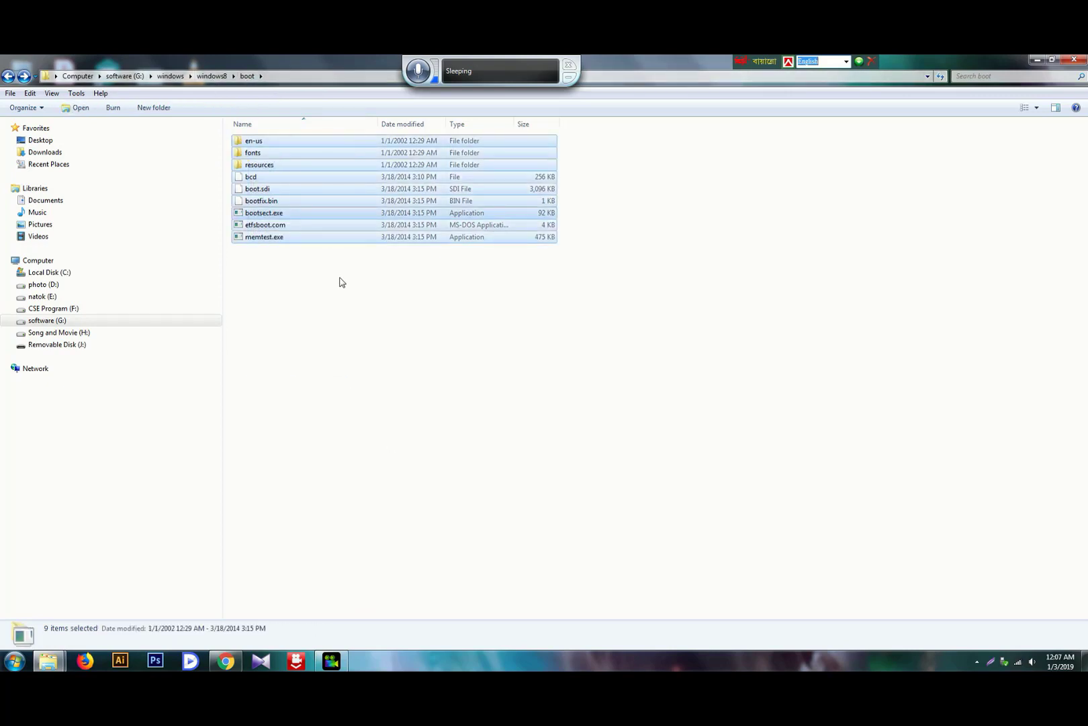
left_click(80, 344)
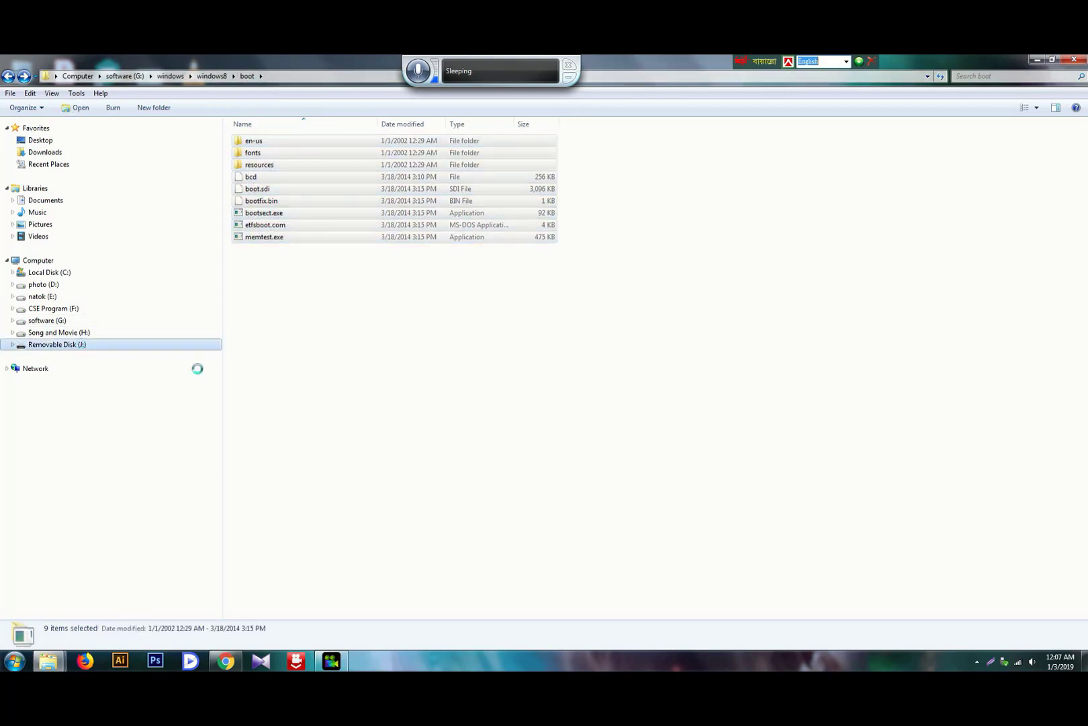
left_click(422, 355)
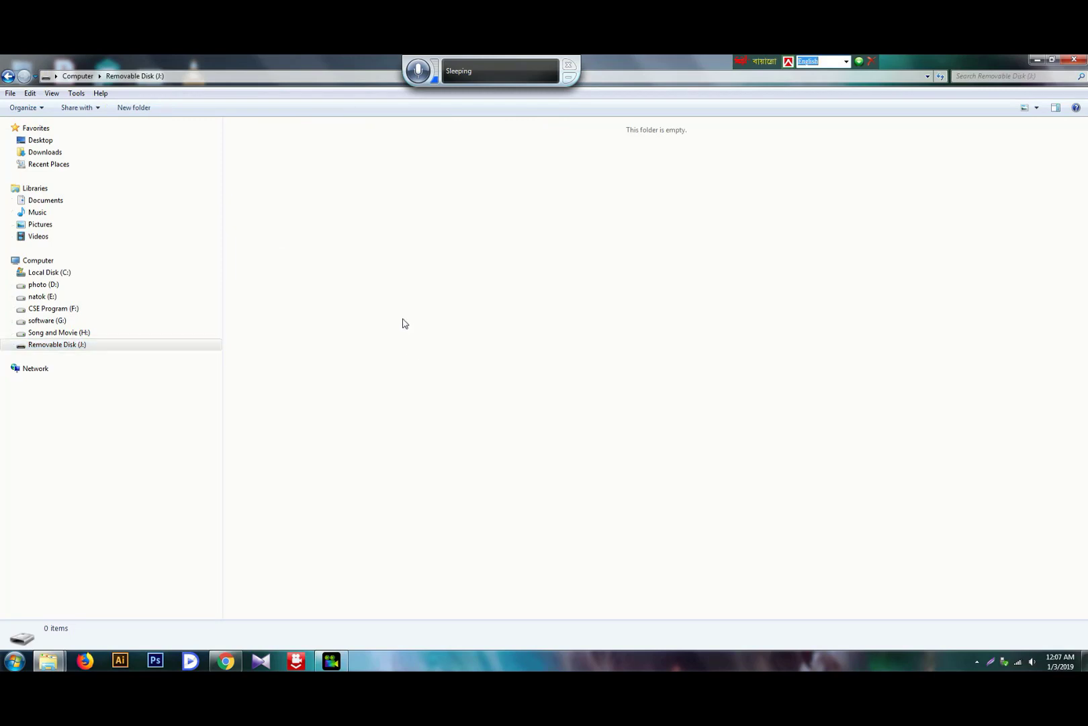
key("ctrl+v")
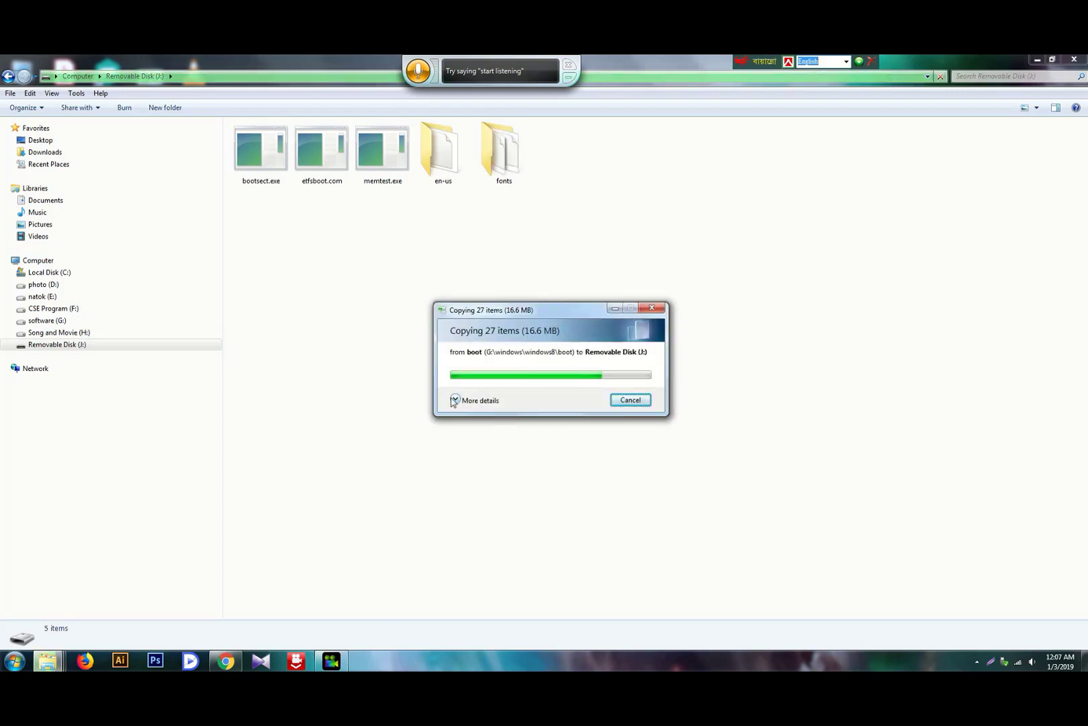
left_click(480, 400)
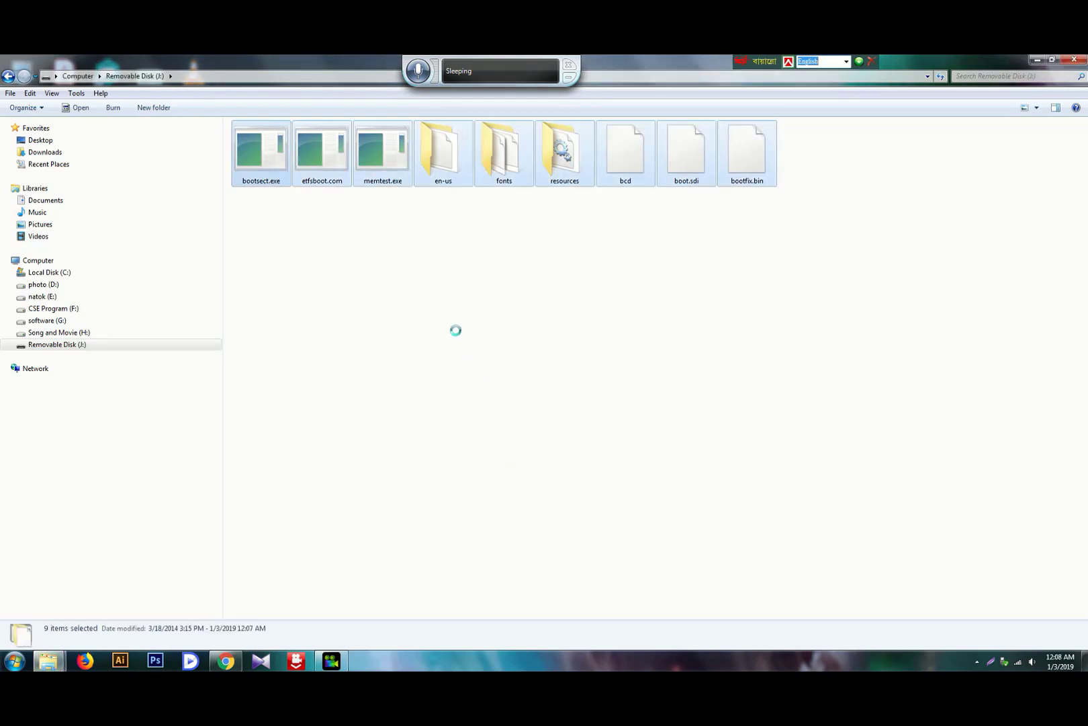
left_click(481, 306)
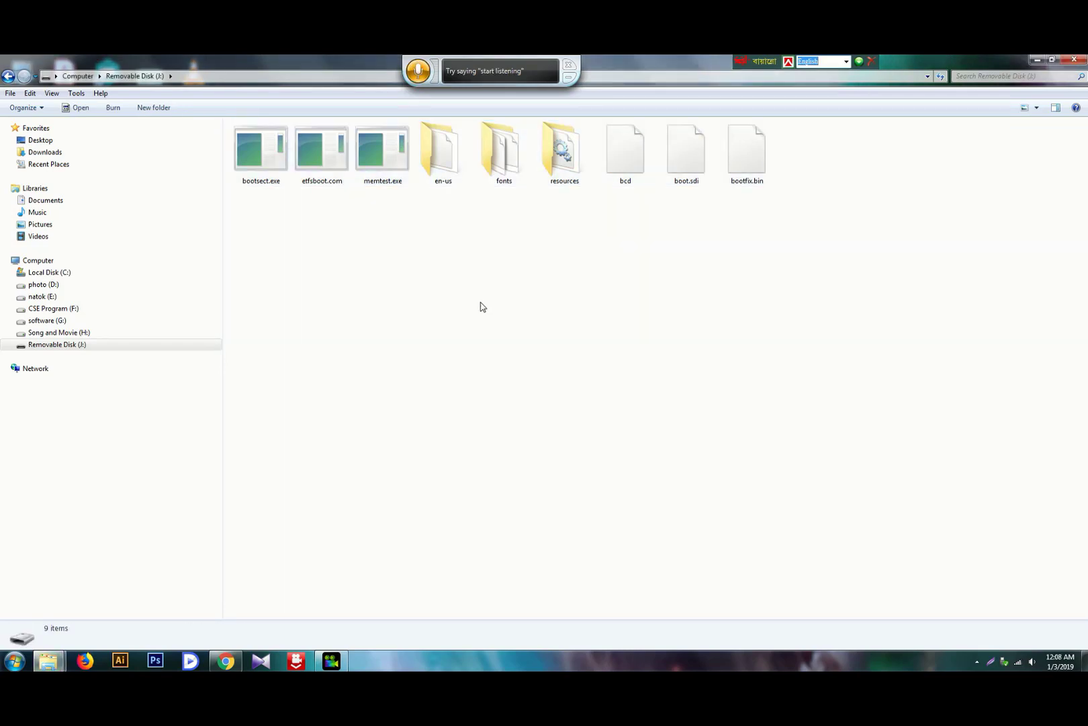
Examine the combined properties of all items in the windows8 boot folder on software (G:).
left_click(8, 75)
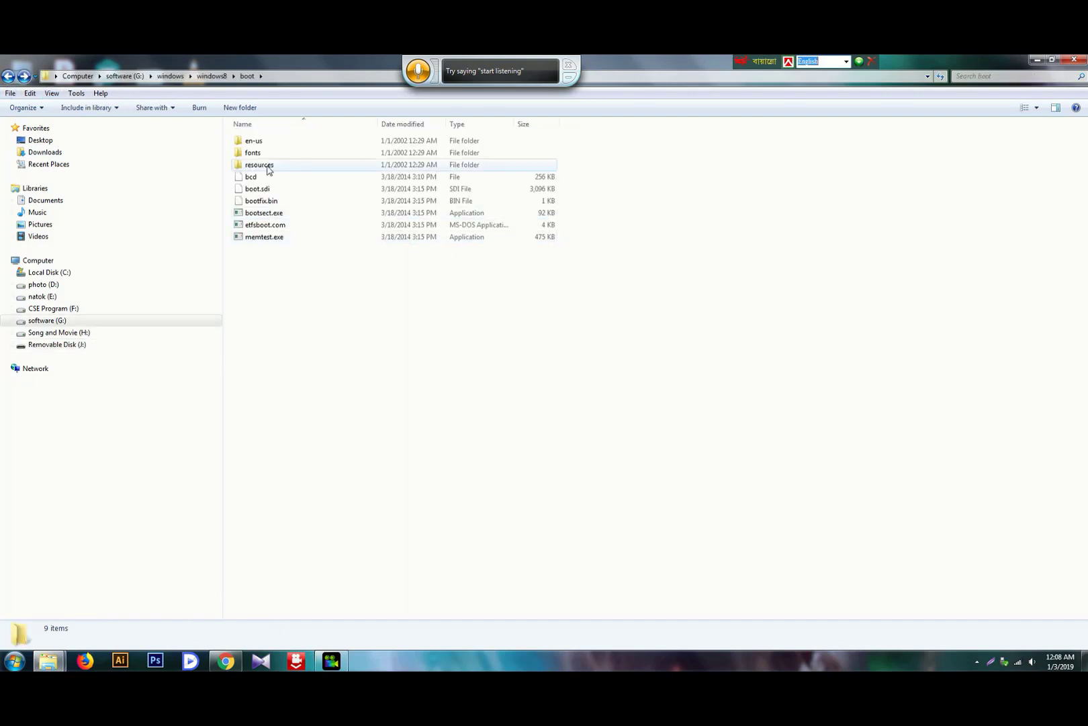
left_click_drag(316, 332, 275, 134)
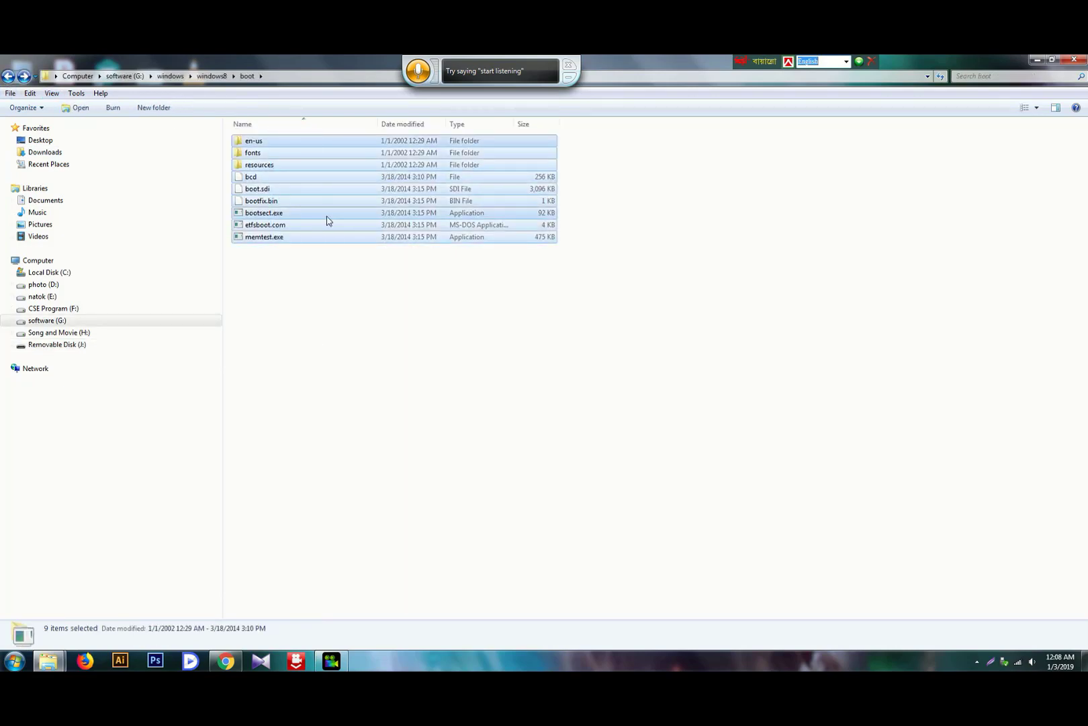
right_click(321, 188)
left_click(393, 412)
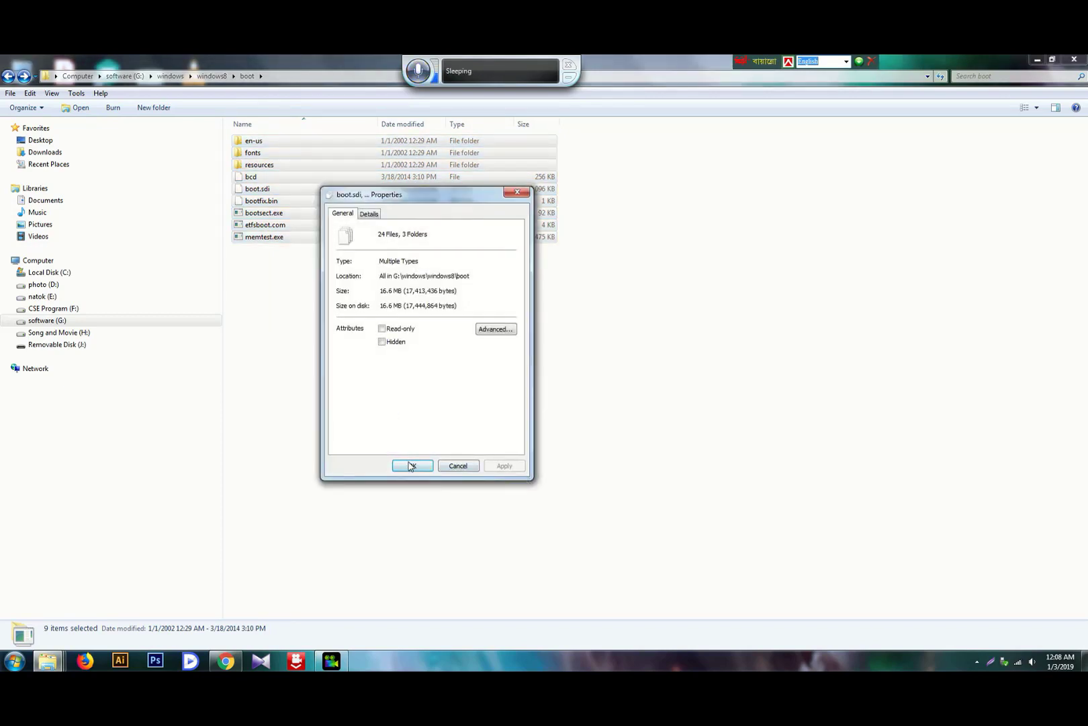
left_click(410, 466)
left_click(294, 382)
Delete all items inside the boot folder of windows8 on the software (G:) drive.
left_click(8, 78)
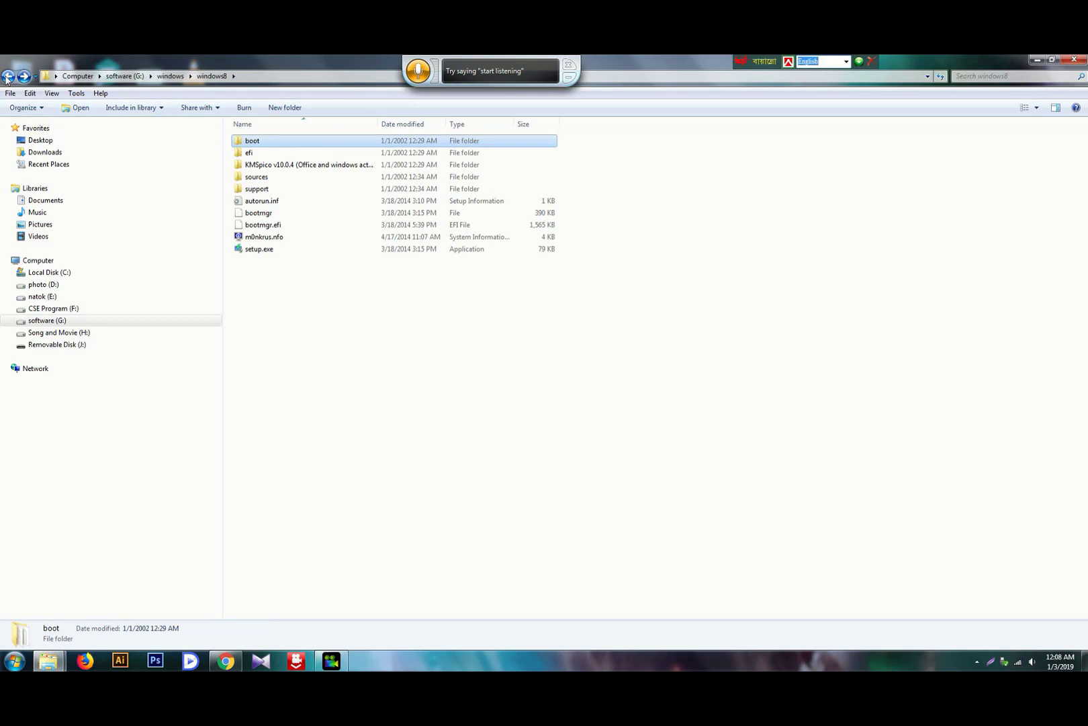
double_click(254, 142)
left_click_drag(378, 380, 287, 107)
key("Delete")
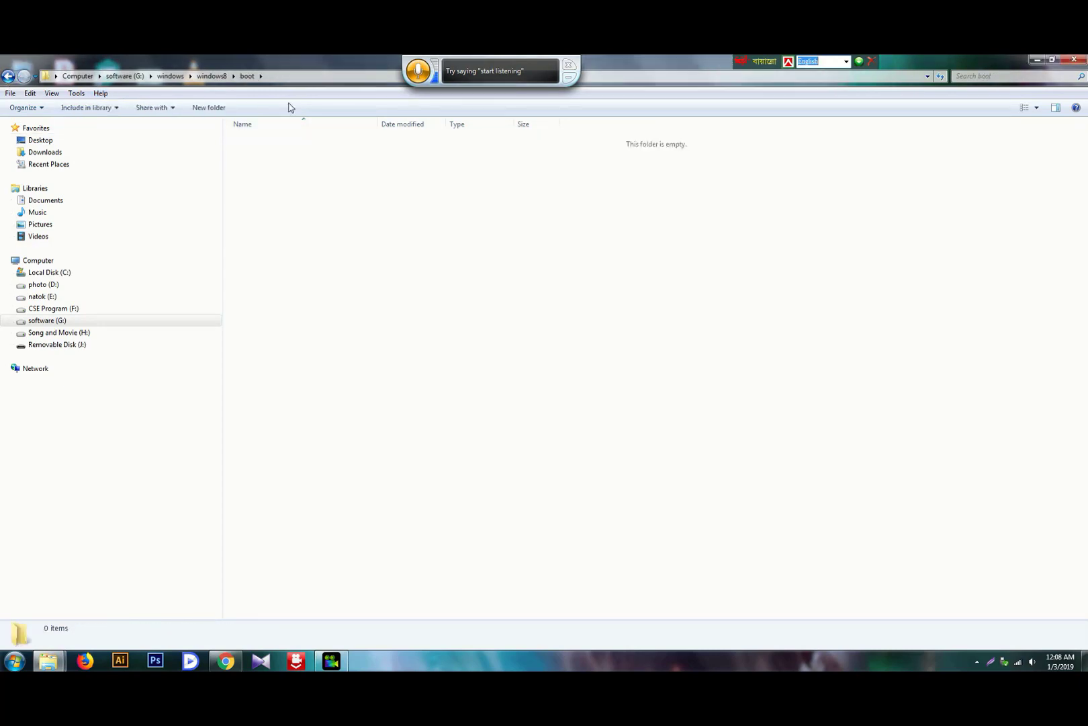
Return to the windows8 folder and copy all of its folders and files.
left_click(8, 78)
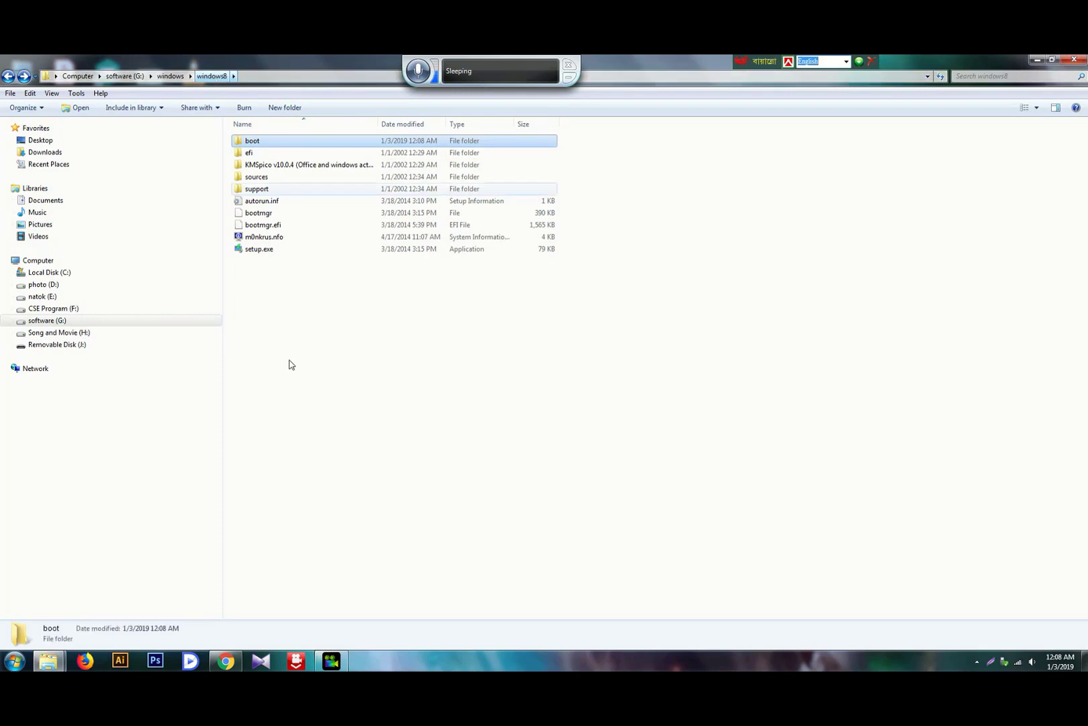
left_click_drag(283, 389, 267, 122)
right_click(336, 200)
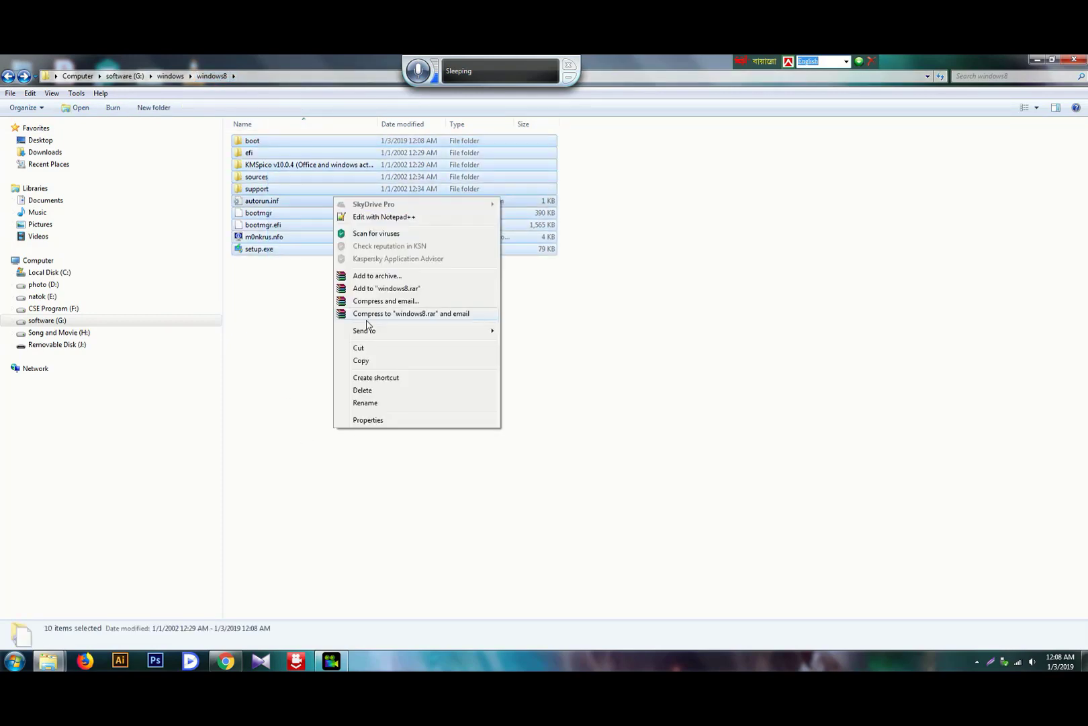
left_click(366, 362)
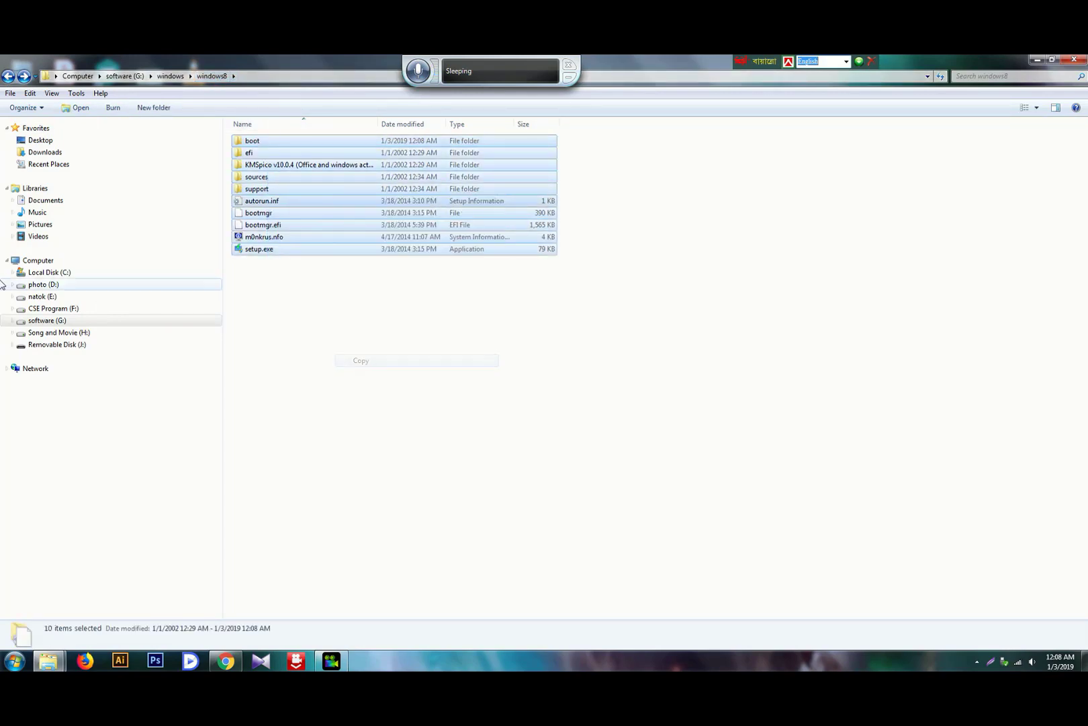
Compare the contents of Removable Disk (J:) with those of the windows8 boot folder.
left_click(52, 344)
left_click_drag(864, 272, 214, 163)
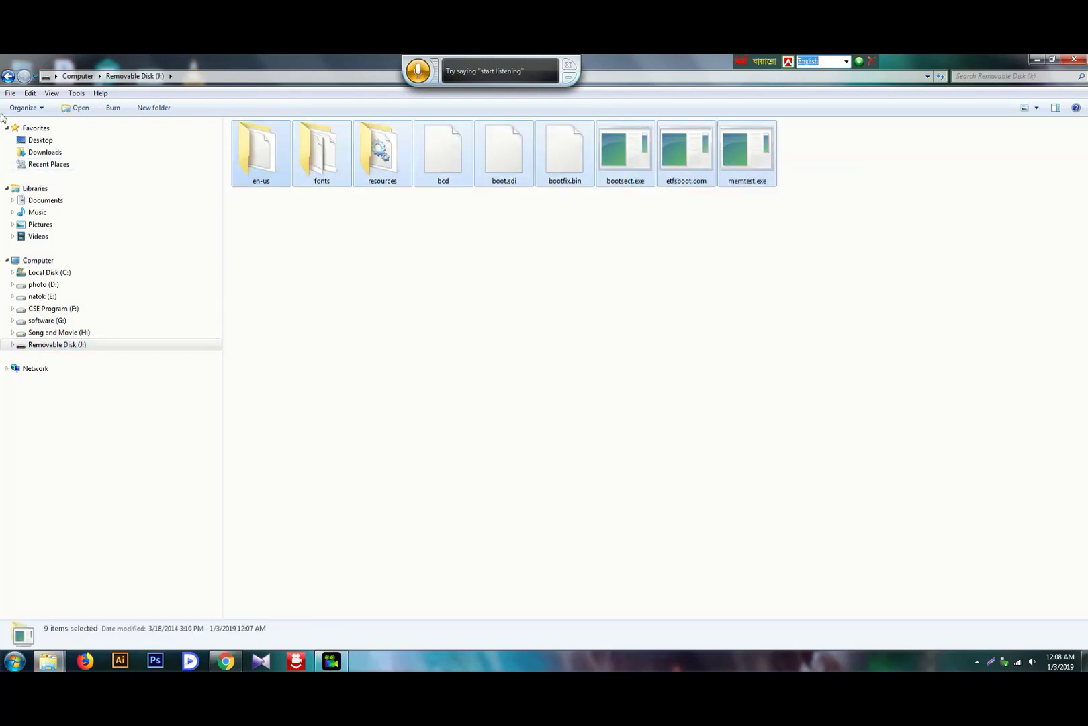
left_click(8, 76)
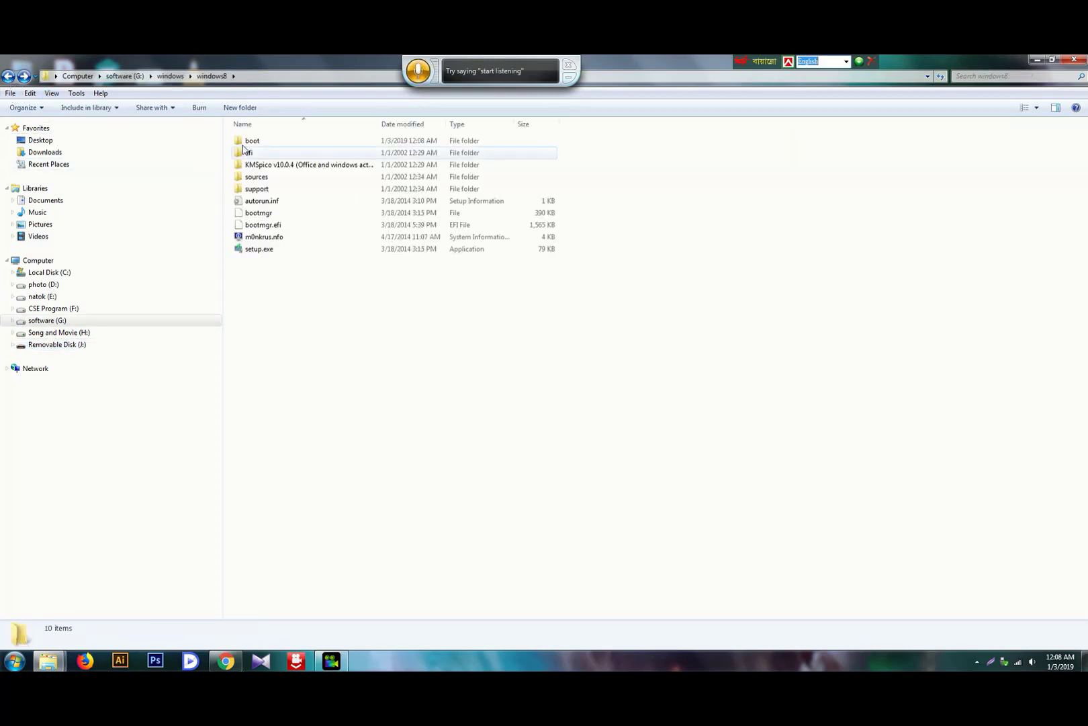
double_click(250, 141)
left_click(8, 76)
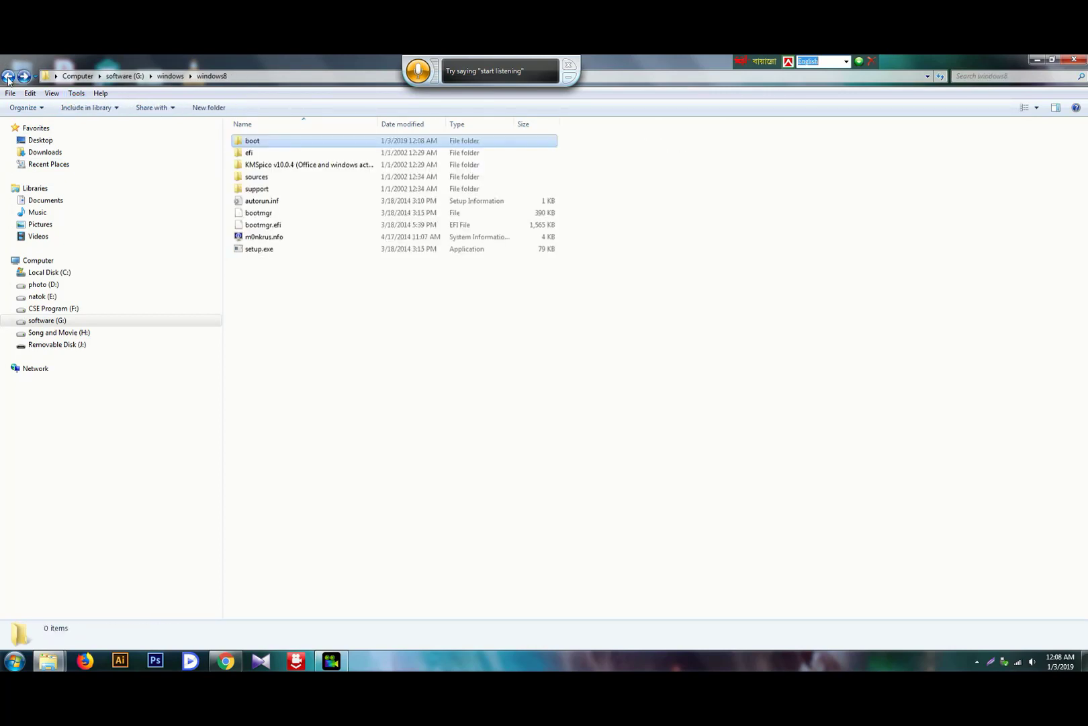
Move all files and folders from Removable Disk (J:) back into the boot folder of windows8 on software (G:).
left_click(67, 344)
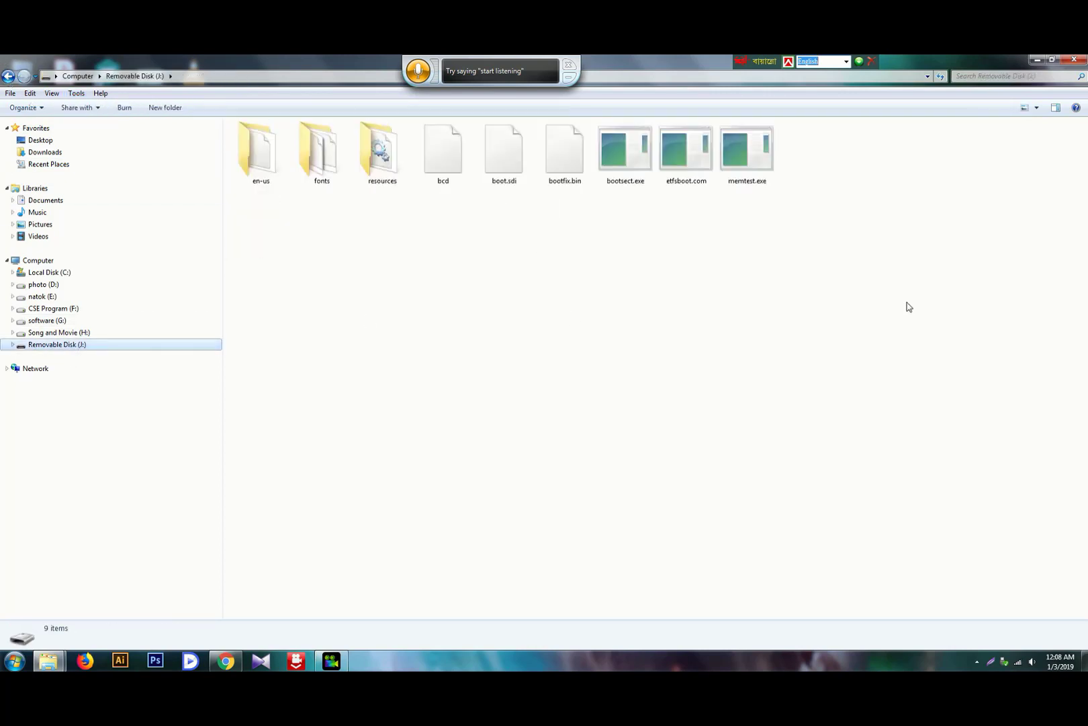
left_click_drag(879, 305, 262, 129)
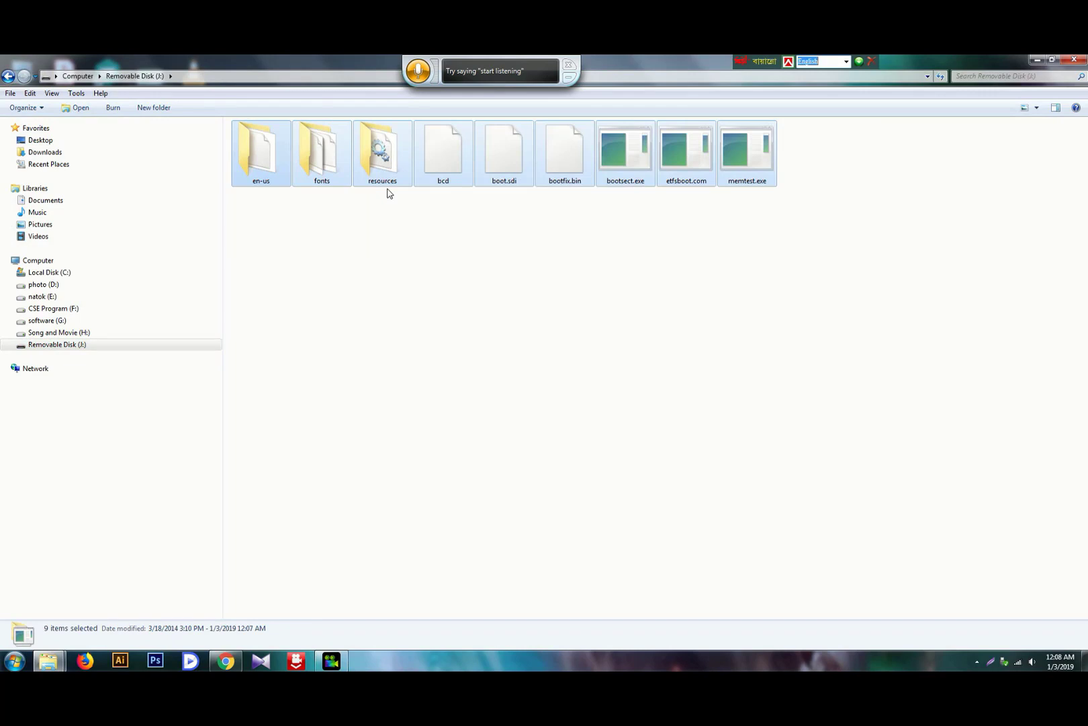
key("ctrl+x")
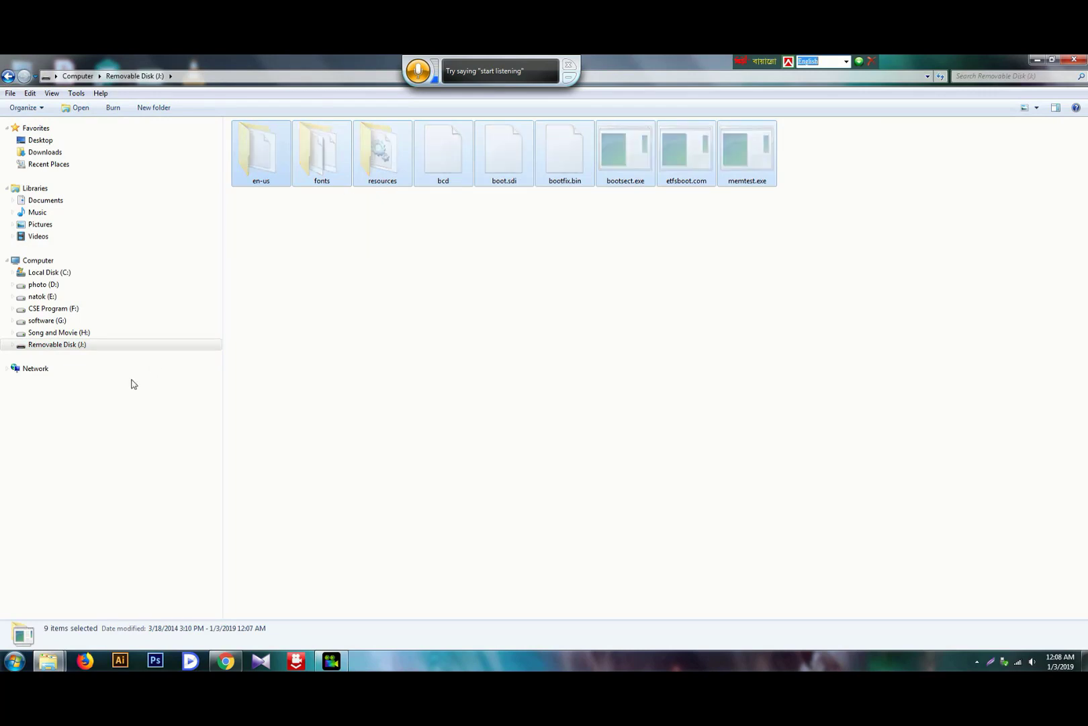
left_click(9, 76)
double_click(256, 143)
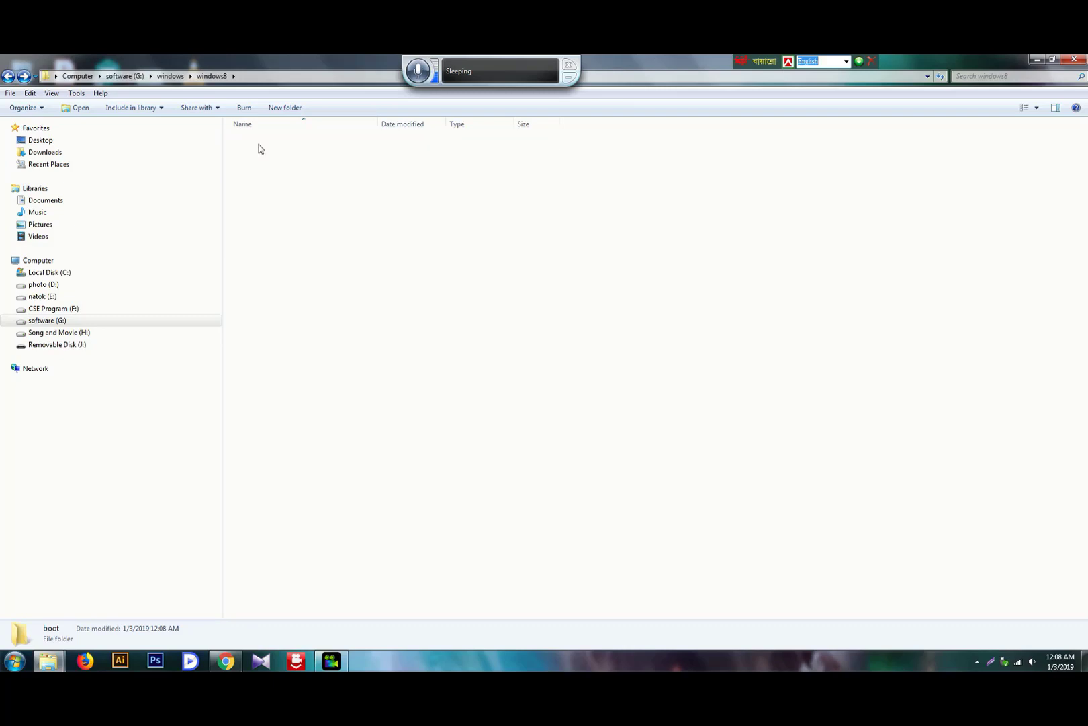
right_click(368, 244)
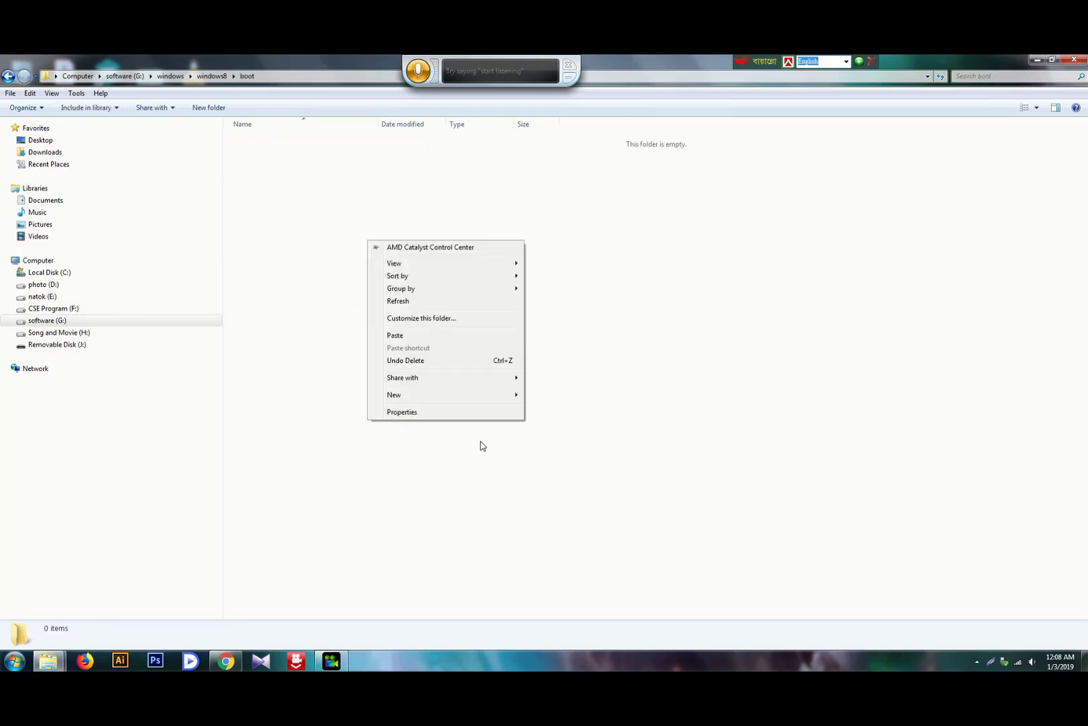
left_click(416, 336)
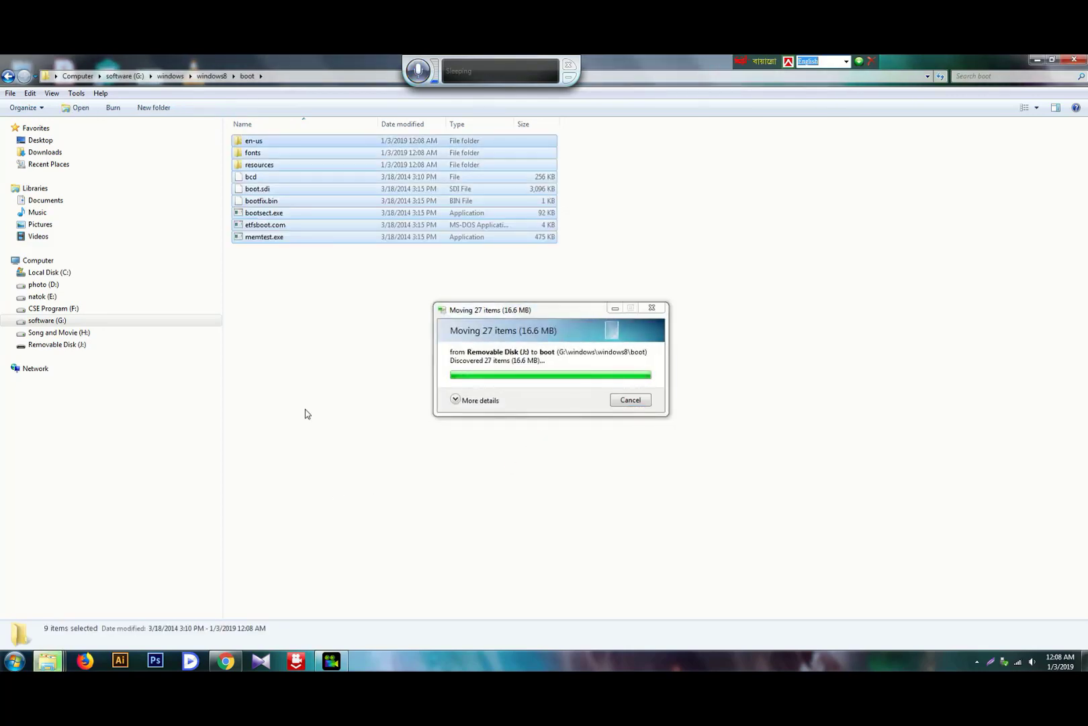
Close the boot folder window, reopen Computer and go to the windows8 folder inside windows on software (G:).
left_click(1074, 60)
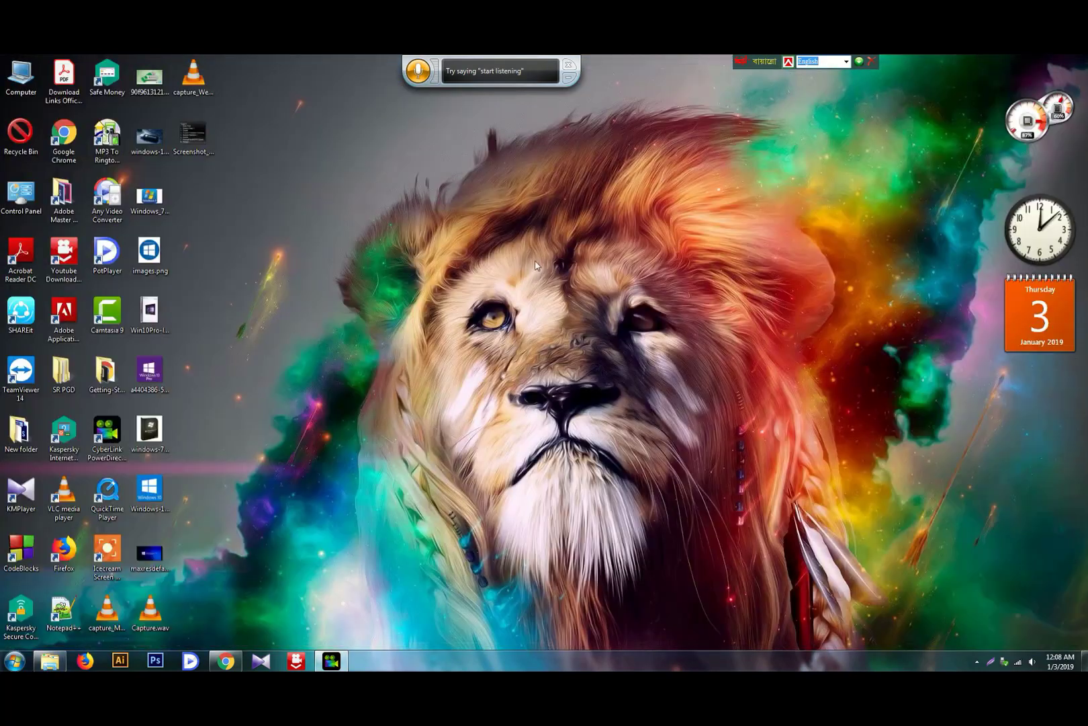
double_click(14, 80)
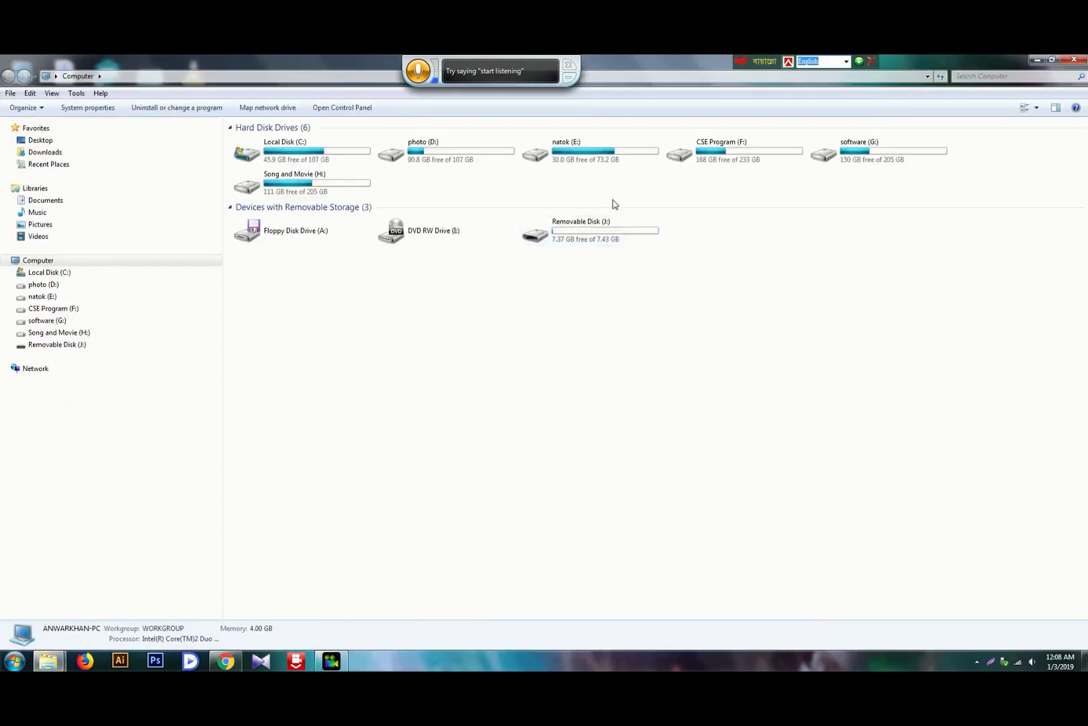
left_click(622, 232)
left_click(877, 159)
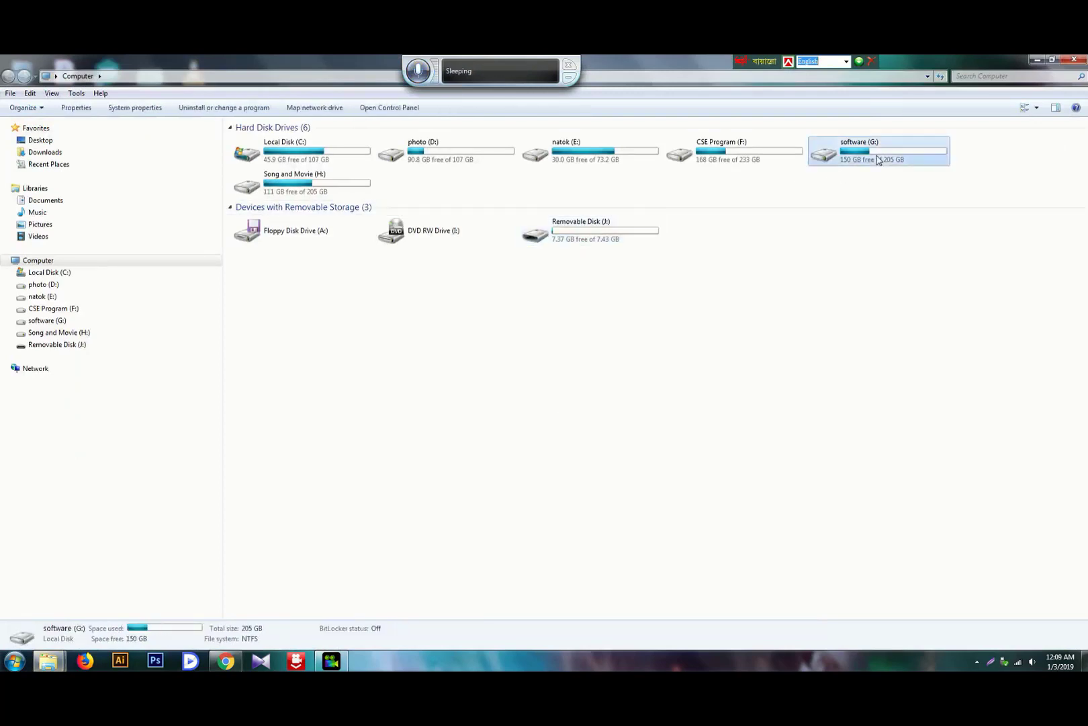
double_click(876, 159)
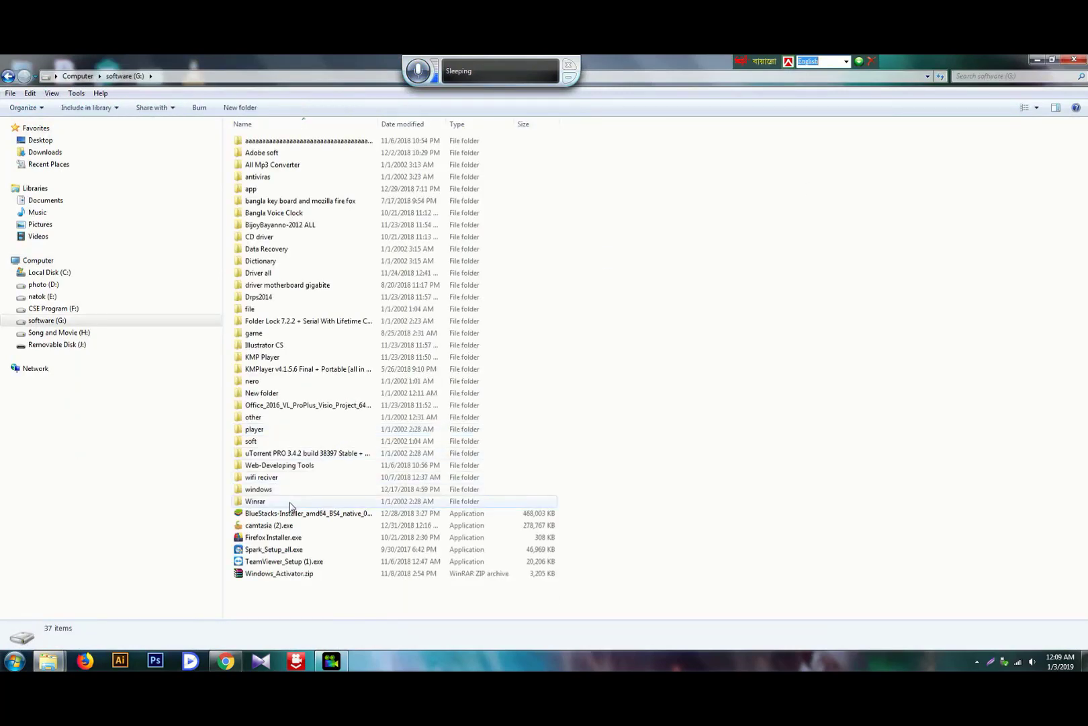
double_click(283, 494)
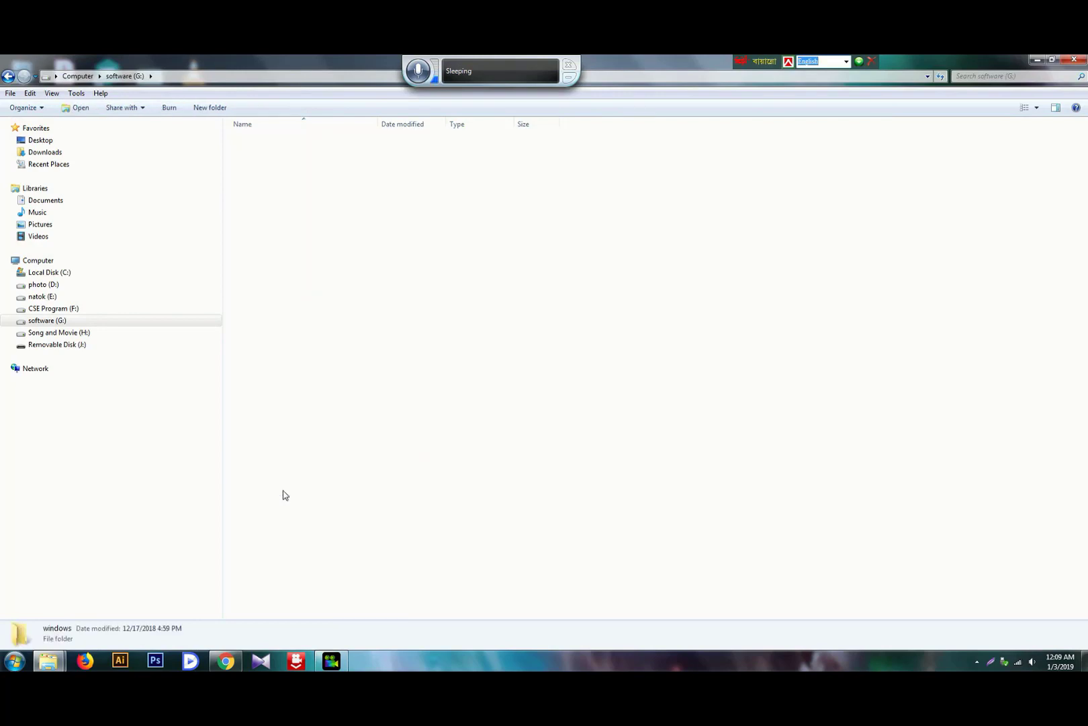
double_click(284, 155)
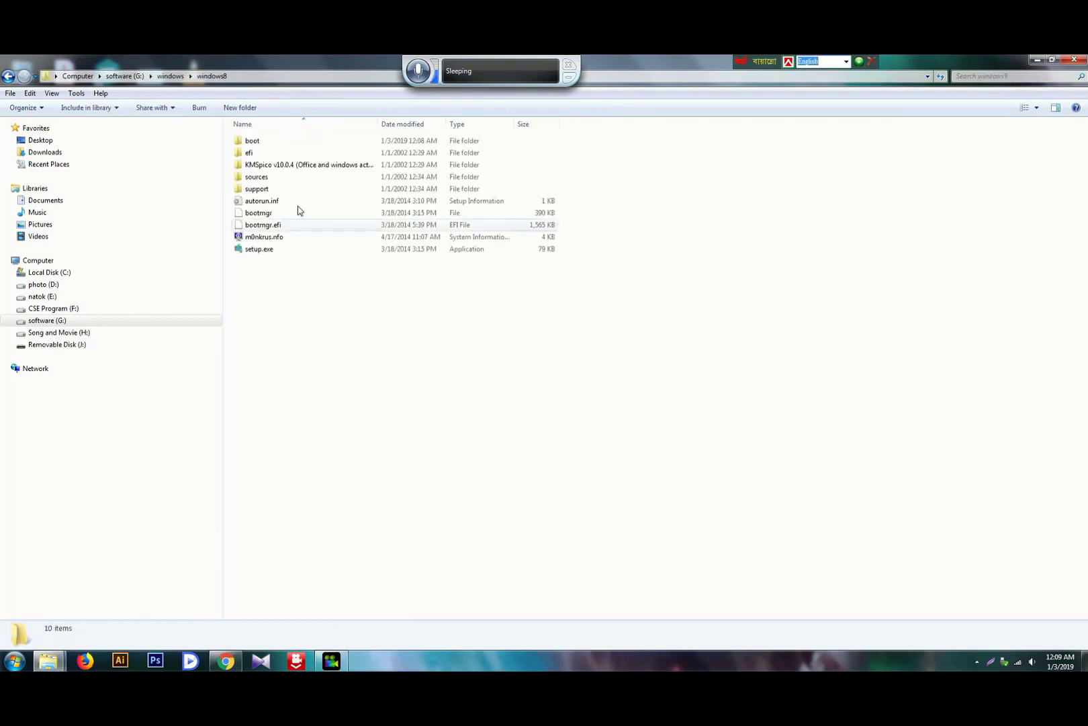
Check the contents of the boot folder and return to the windows8 folder.
double_click(280, 149)
key("BackSpace")
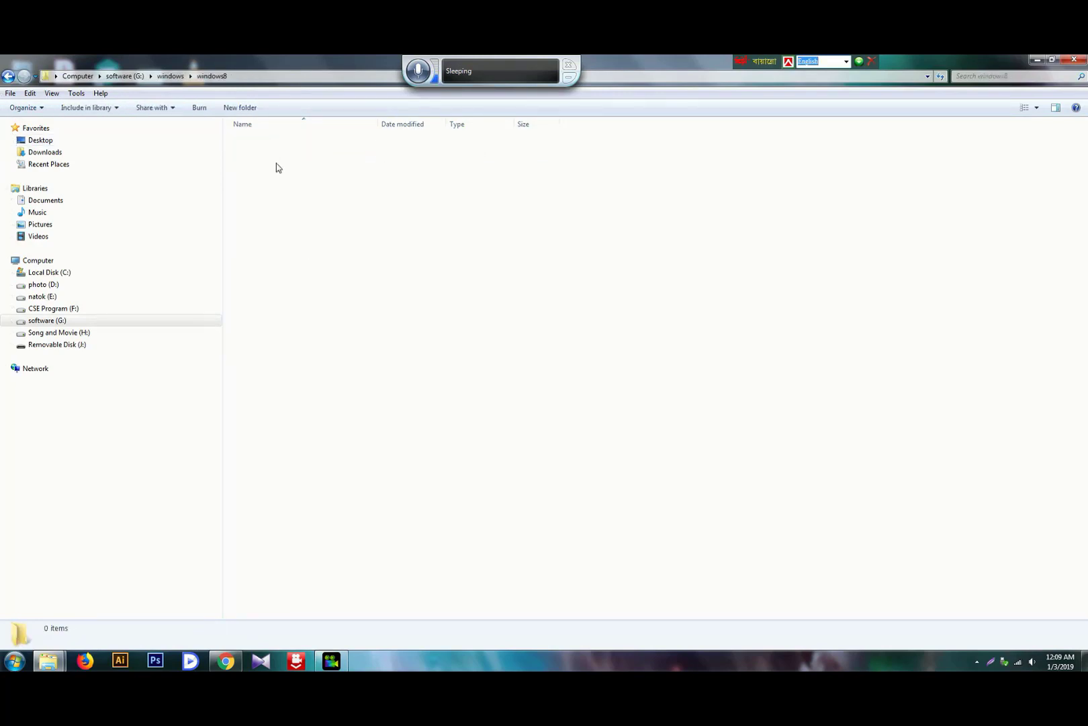
double_click(272, 141)
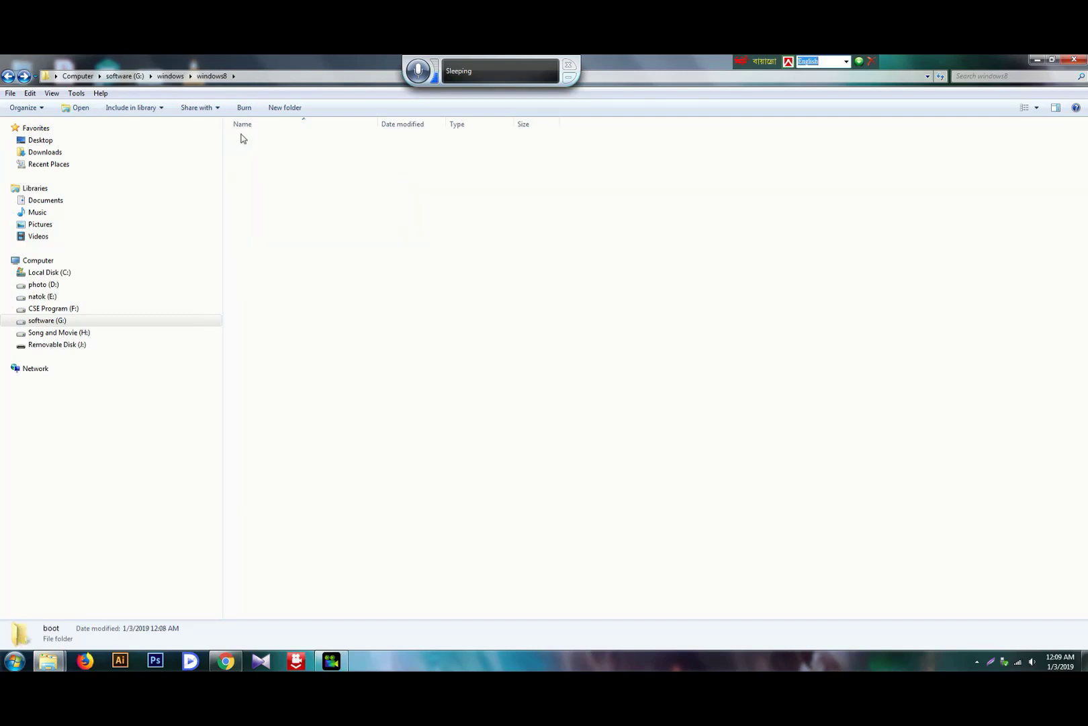
left_click(9, 76)
Copy all folders and files of windows8 to Removable Disk (J:) and show the detailed copy progress.
left_click_drag(362, 408, 284, 133)
right_click(328, 221)
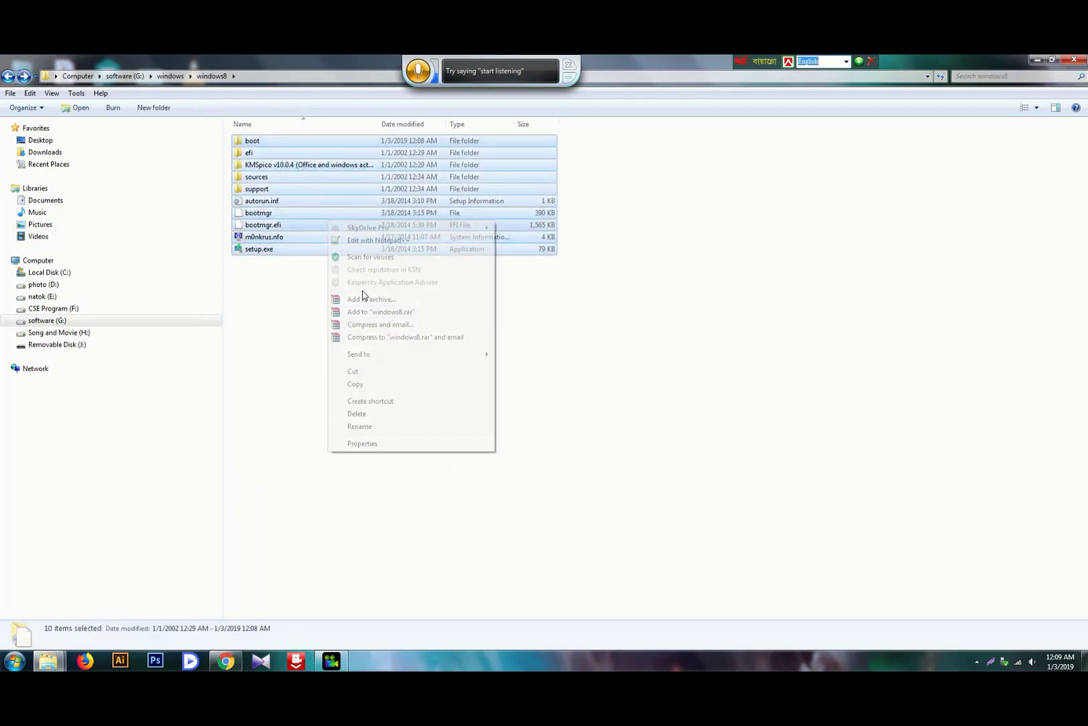
left_click(369, 383)
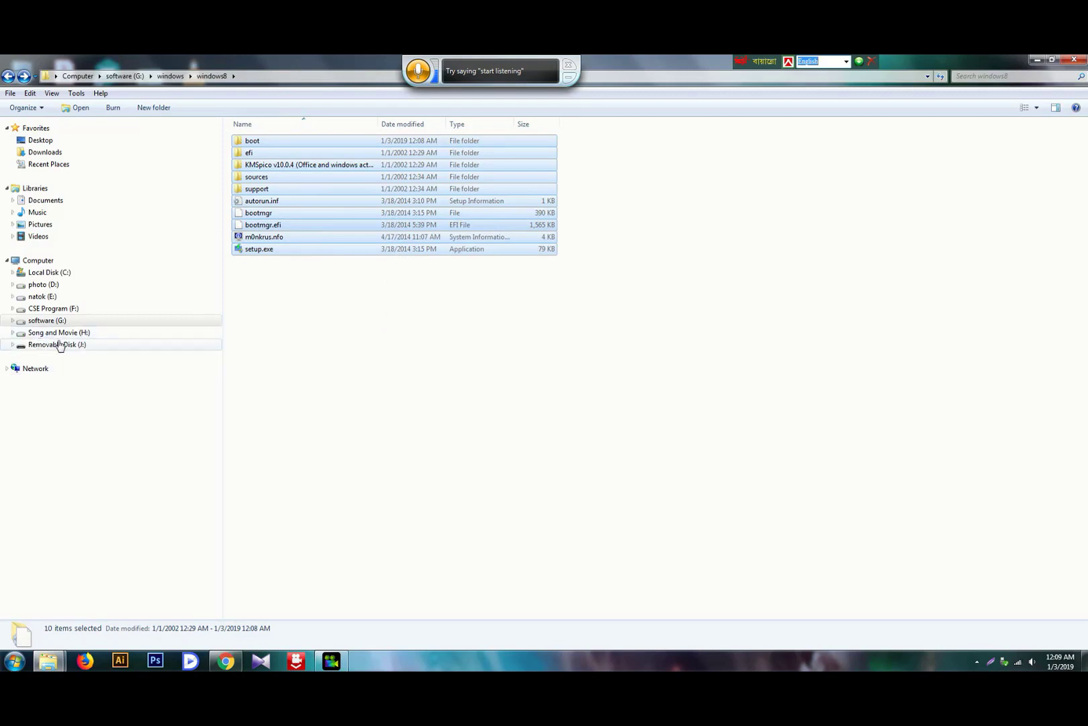
left_click(59, 345)
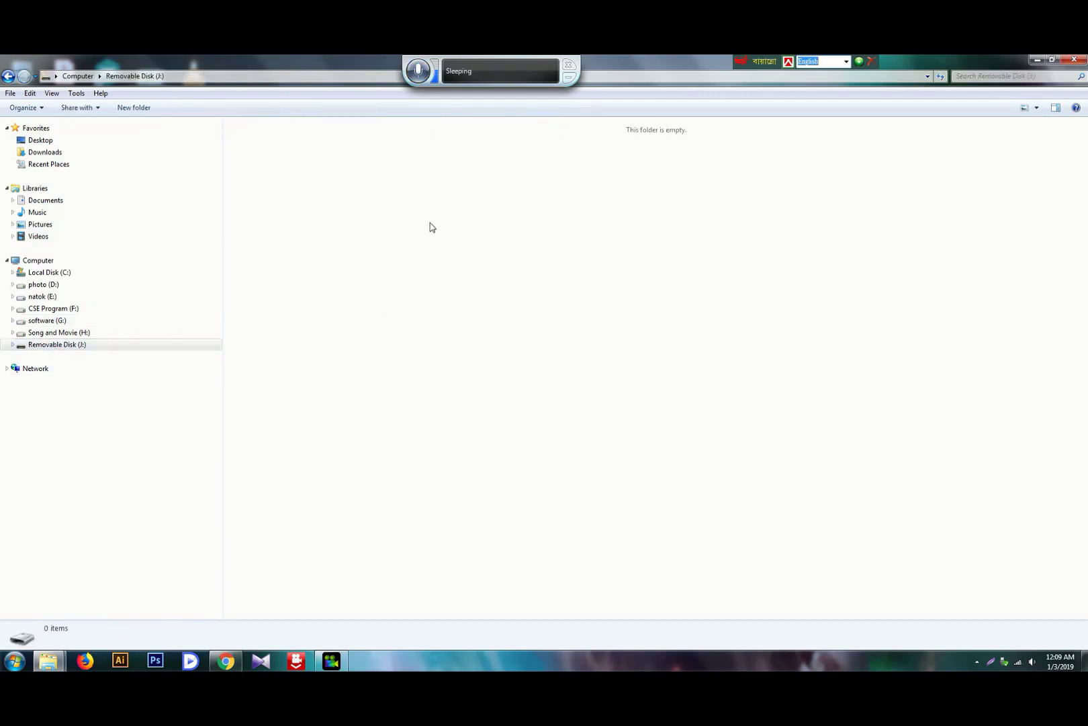
right_click(418, 201)
left_click(461, 295)
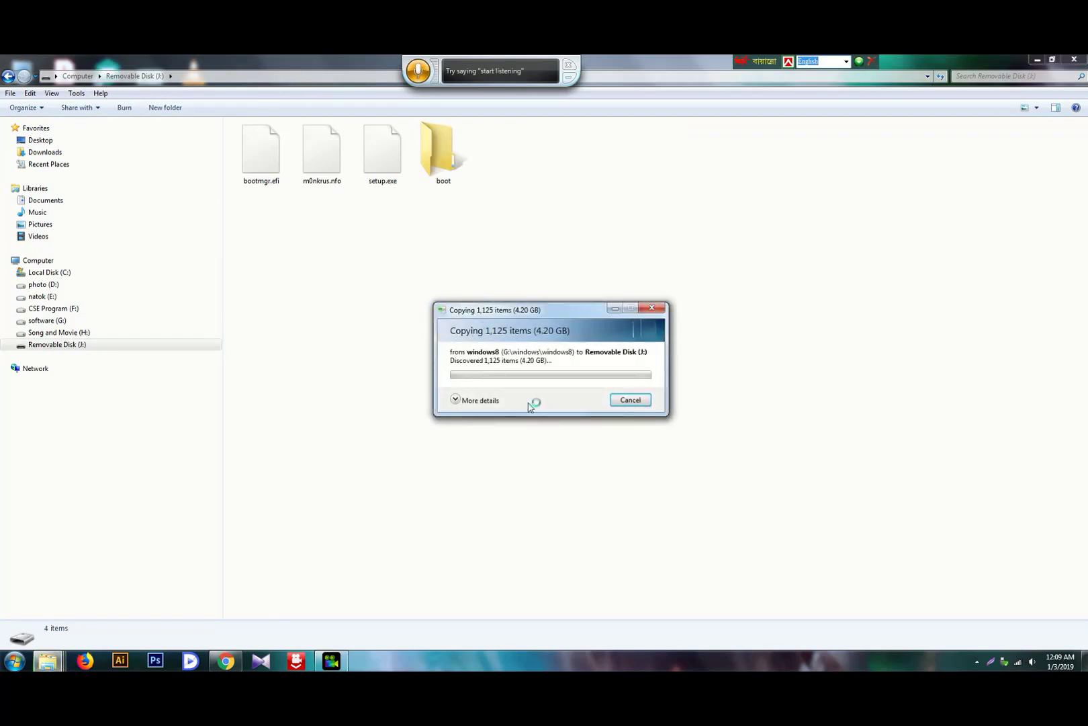
left_click(455, 400)
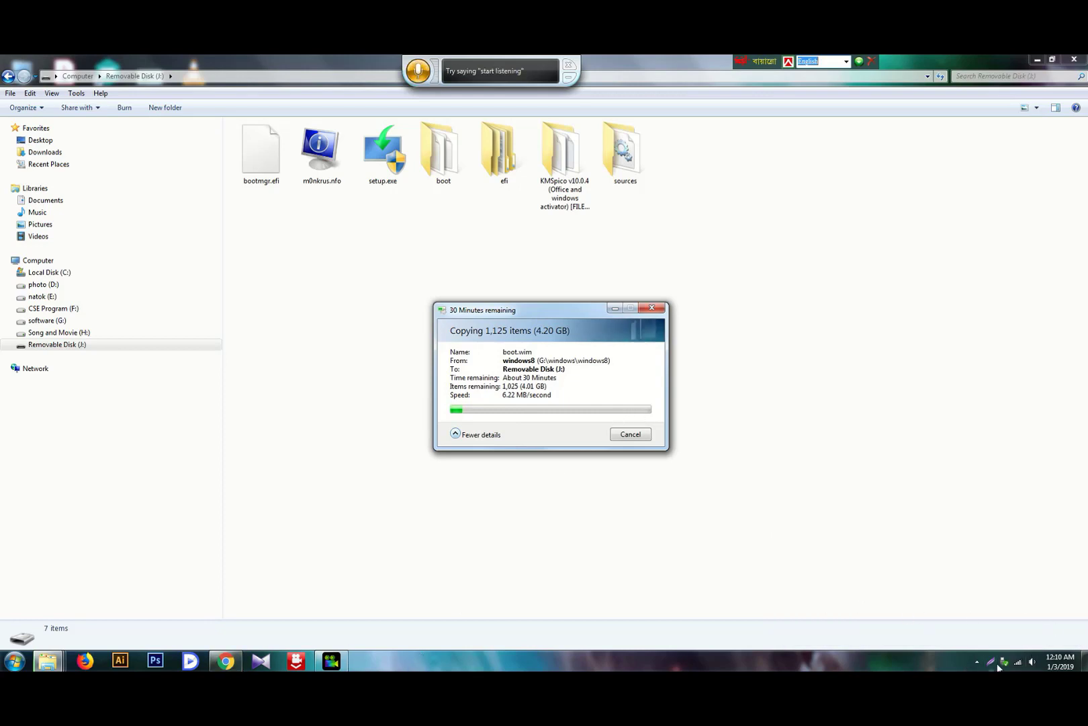
left_click(977, 662)
left_click(995, 604)
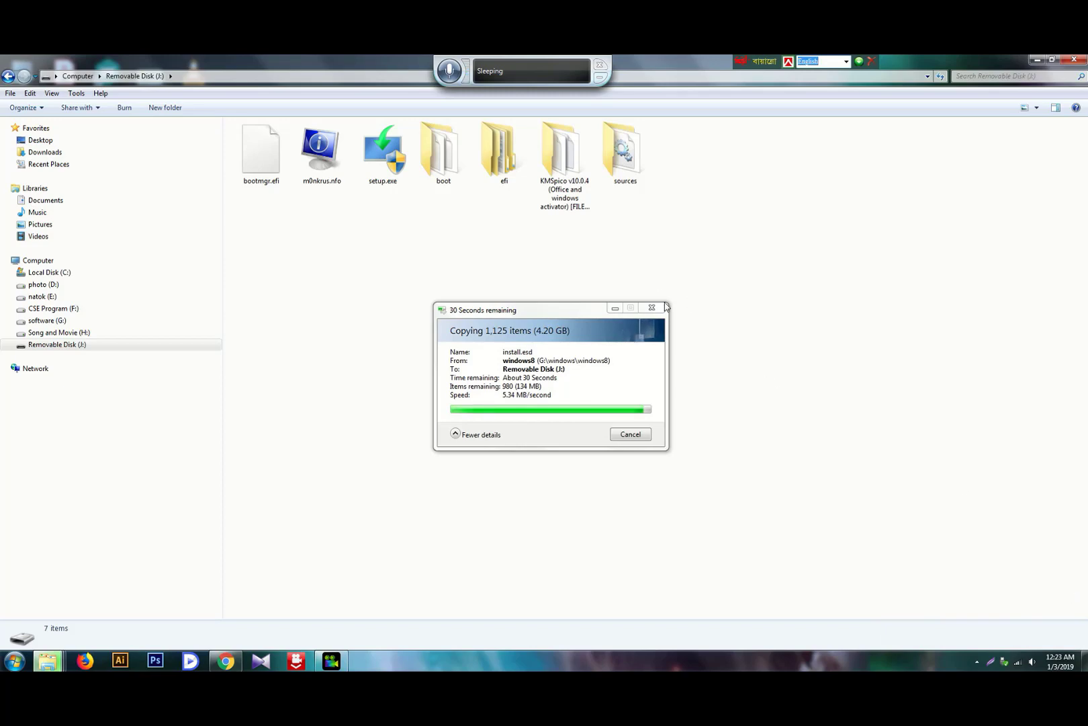
Minimize the copy progress dialog and the Removable Disk (J:) window, and refresh the desktop.
left_click(617, 310)
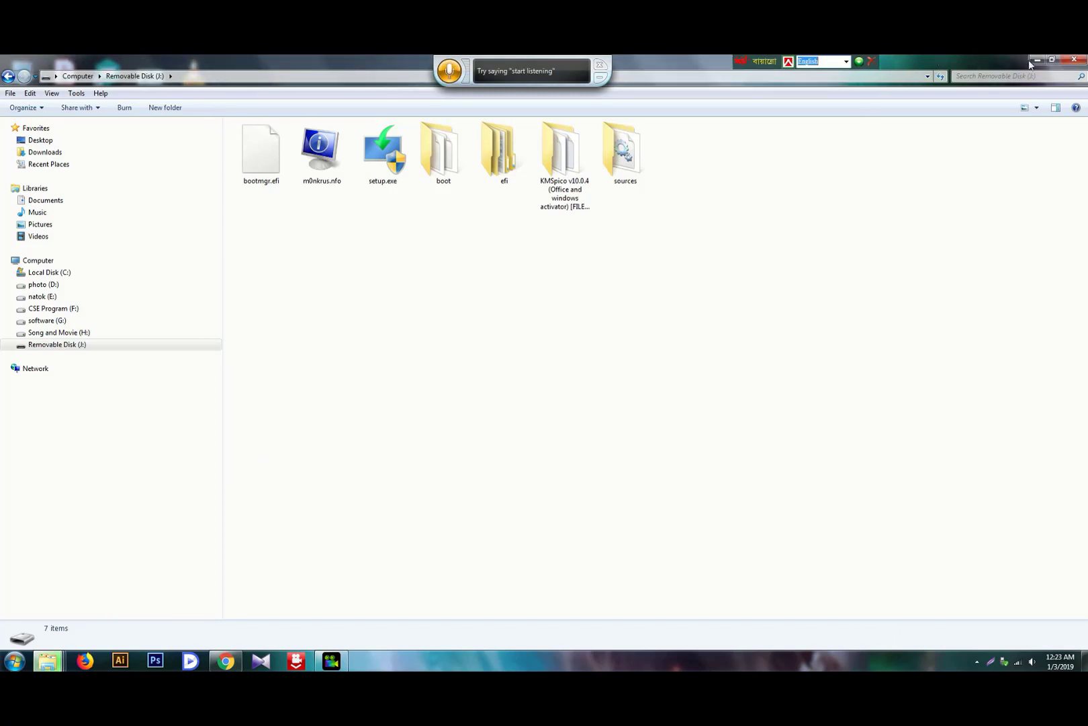
left_click(1036, 60)
right_click(520, 278)
left_click(552, 327)
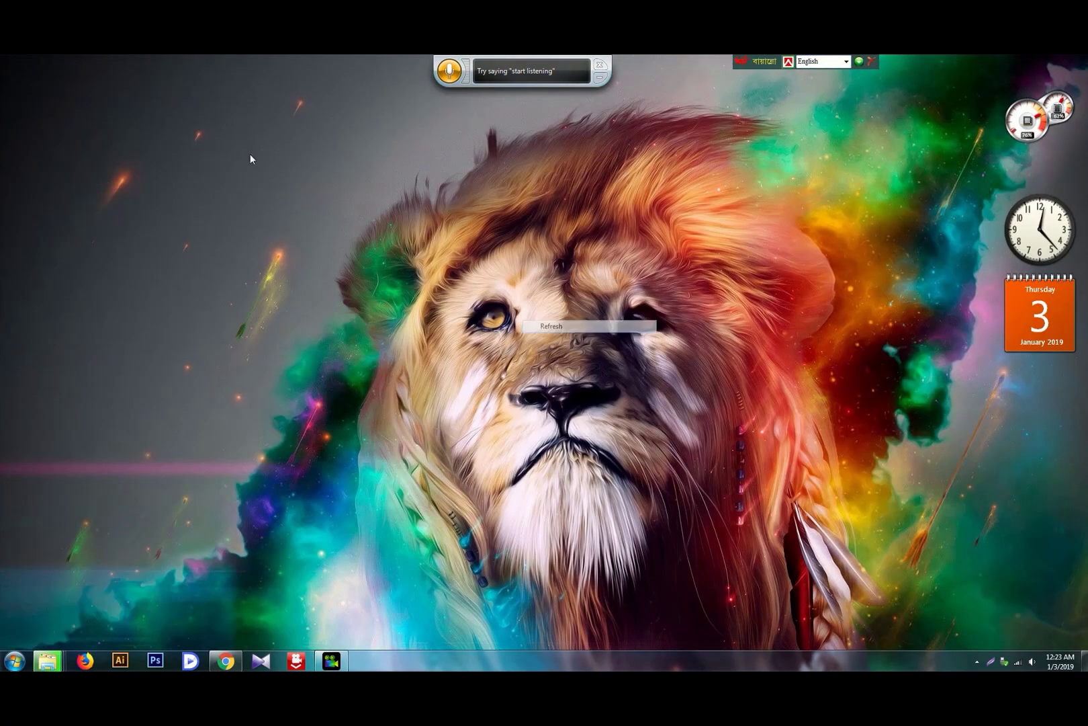
Check the used space of Removable Disk (J:) in Computer and examine the setup files copied onto it.
double_click(18, 80)
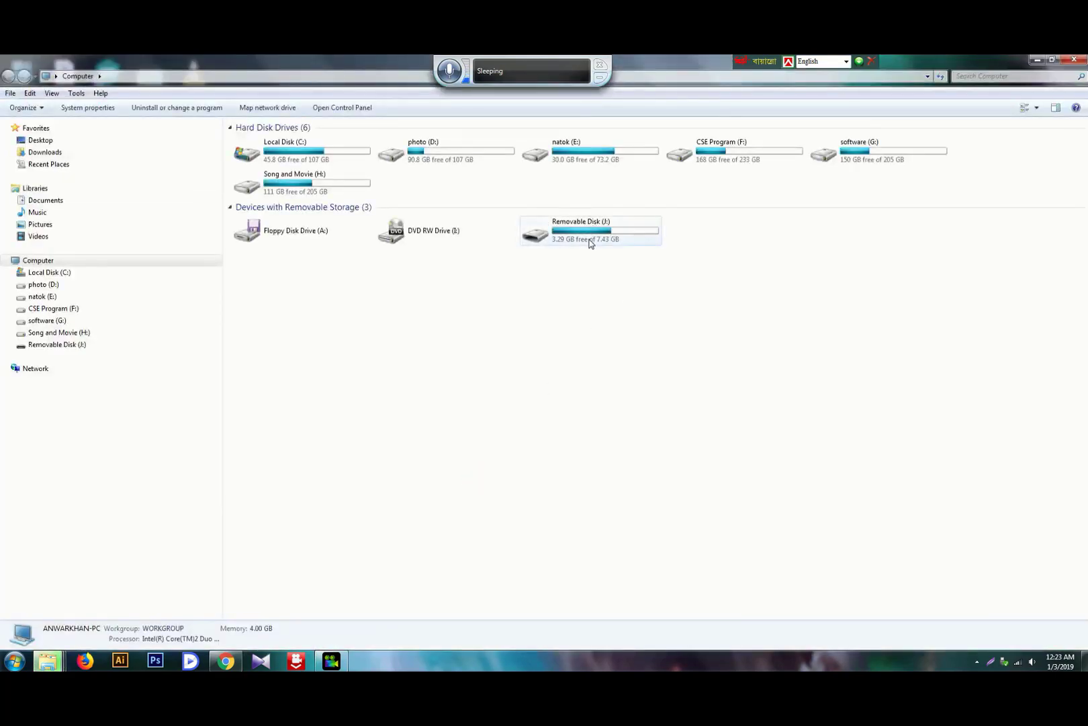
double_click(620, 235)
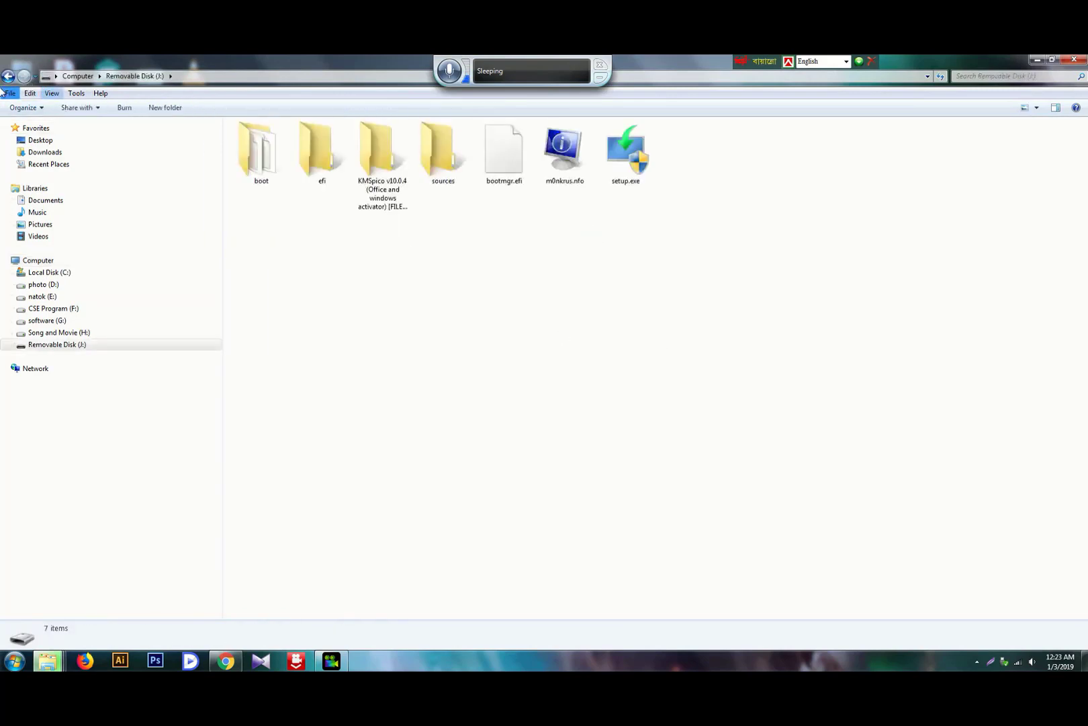
key("alt+Left")
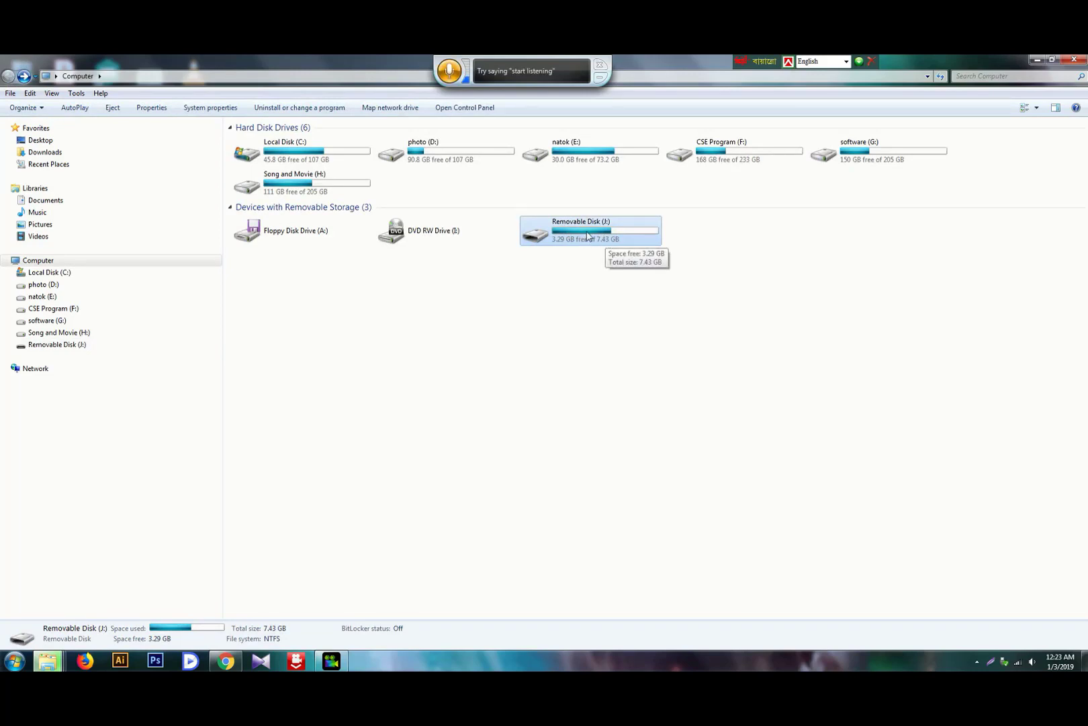
double_click(609, 233)
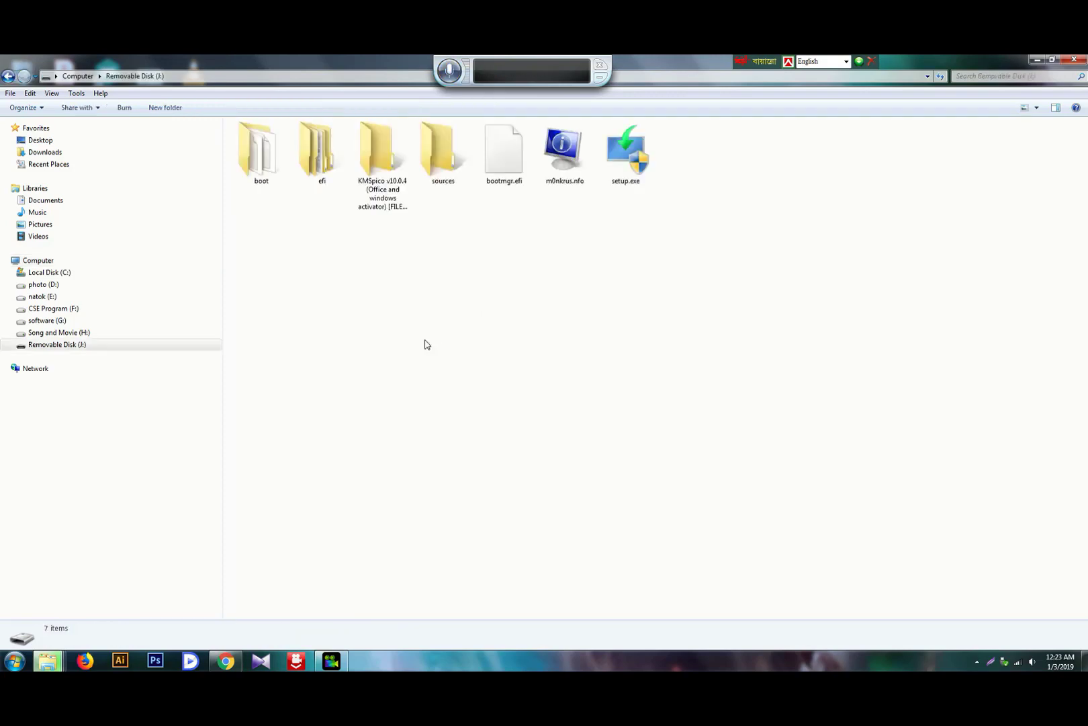
left_click_drag(624, 153, 413, 148)
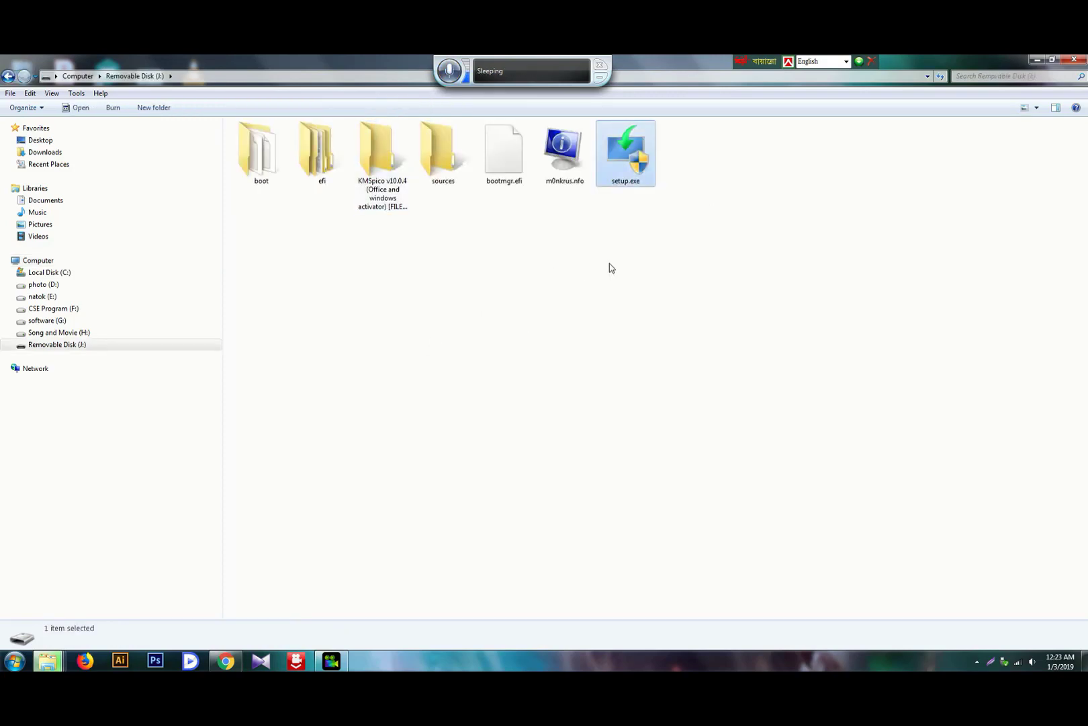
key("F5")
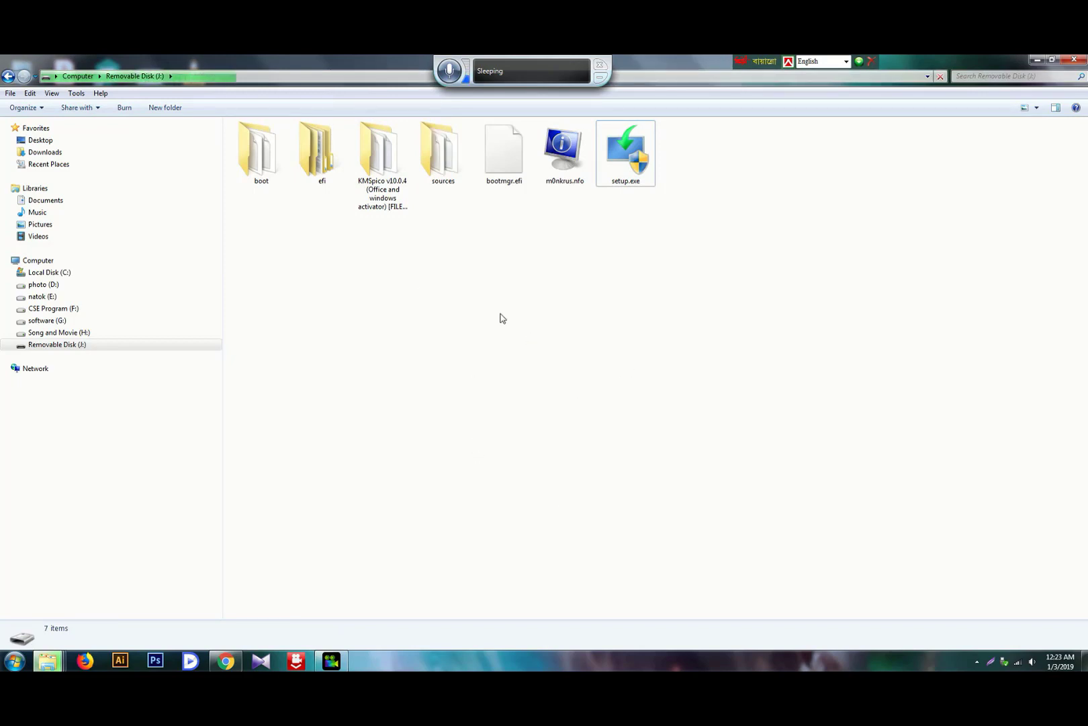
Minimize the Removable Disk (J:) window and refresh the desktop.
left_click(1034, 59)
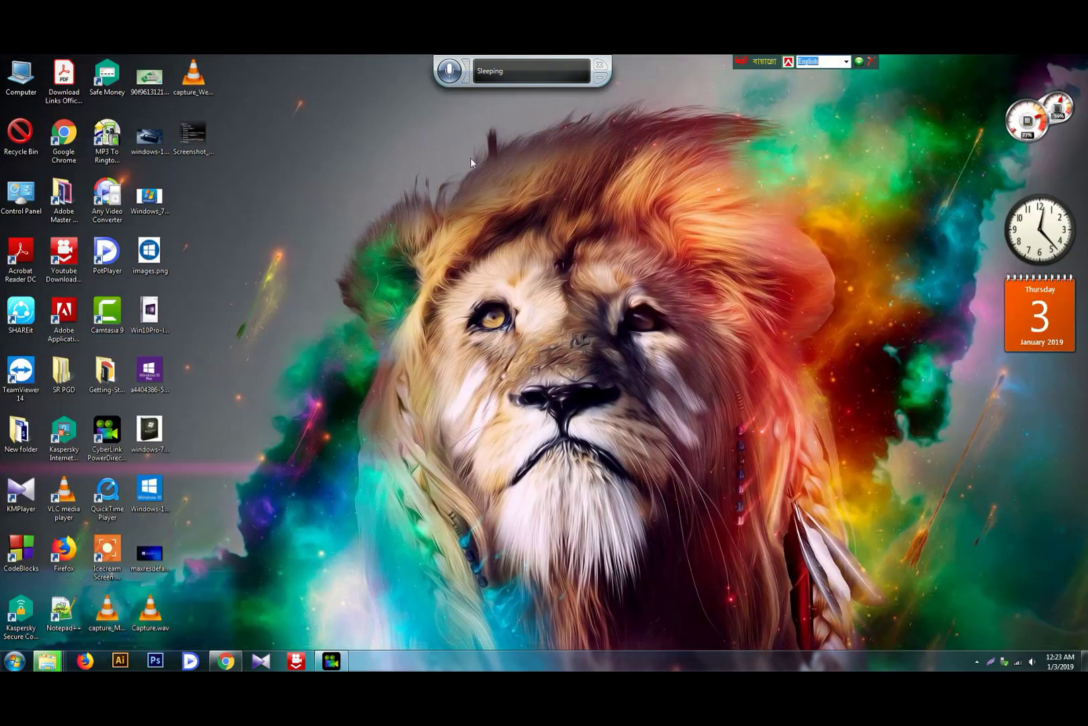
right_click(470, 157)
left_click(519, 209)
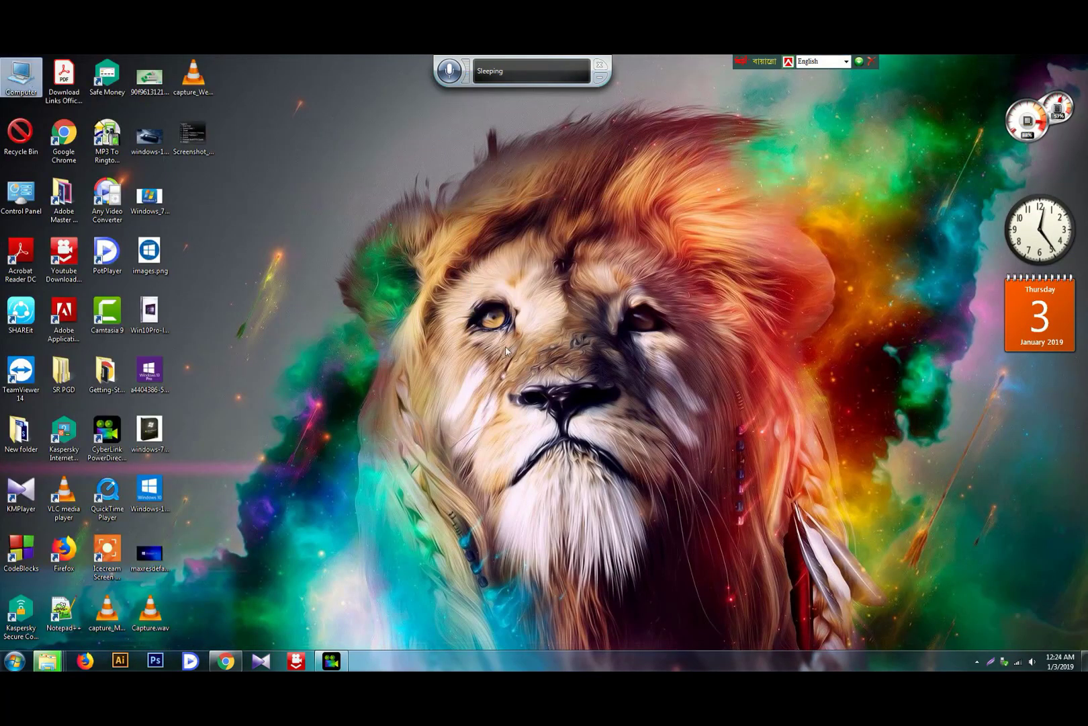
right_click(451, 193)
left_click(483, 243)
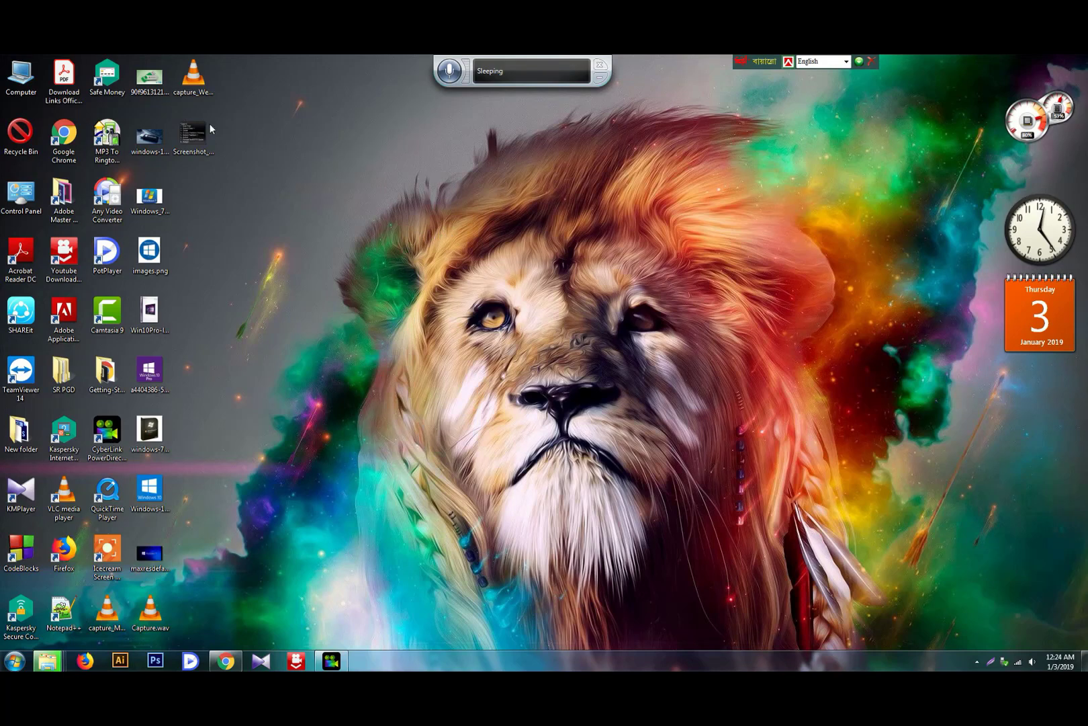
Open Screenshot_4.jpg from the desktop in a maximized viewer window to review the list of DiskPart commands.
left_click(200, 140)
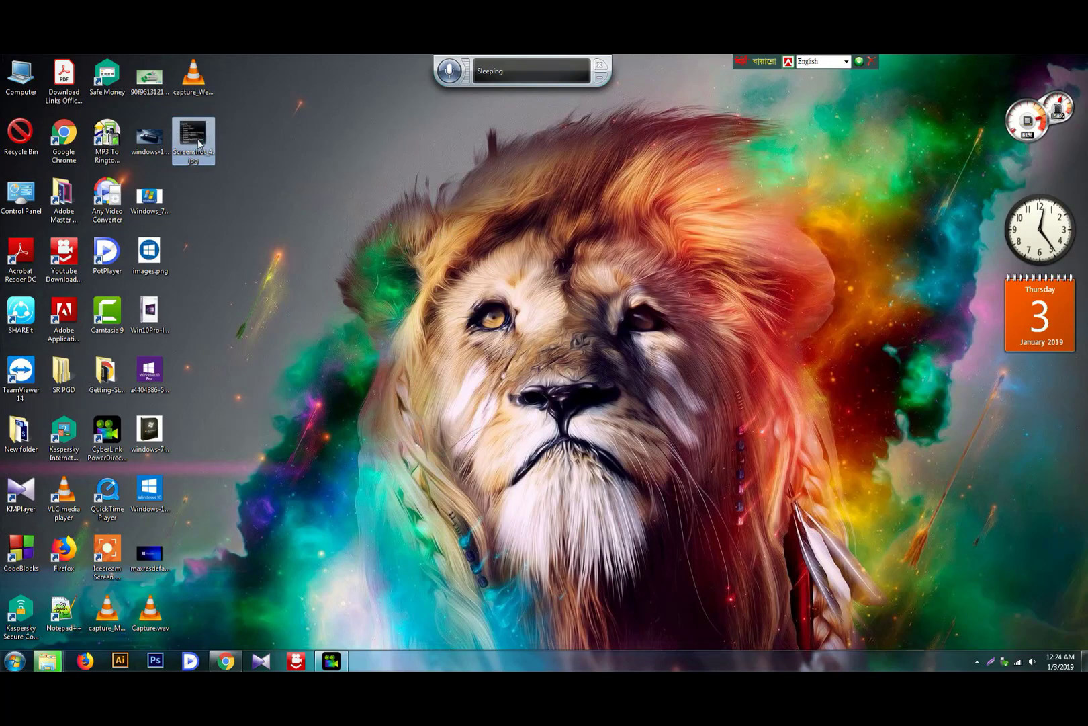
double_click(198, 139)
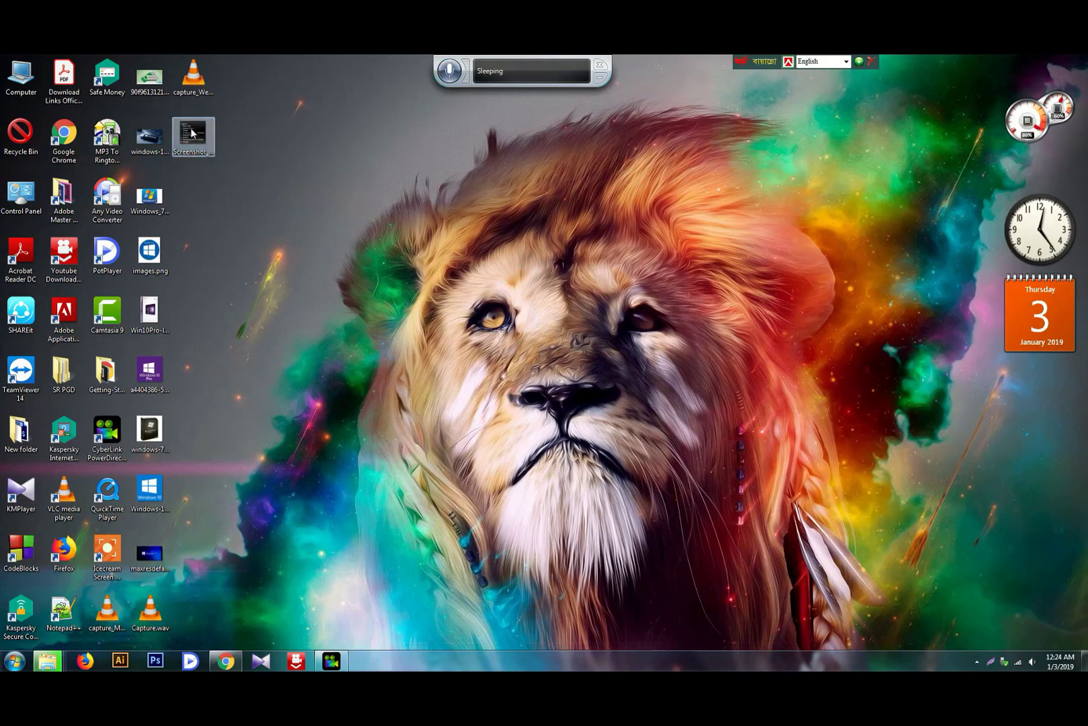
left_click(194, 139)
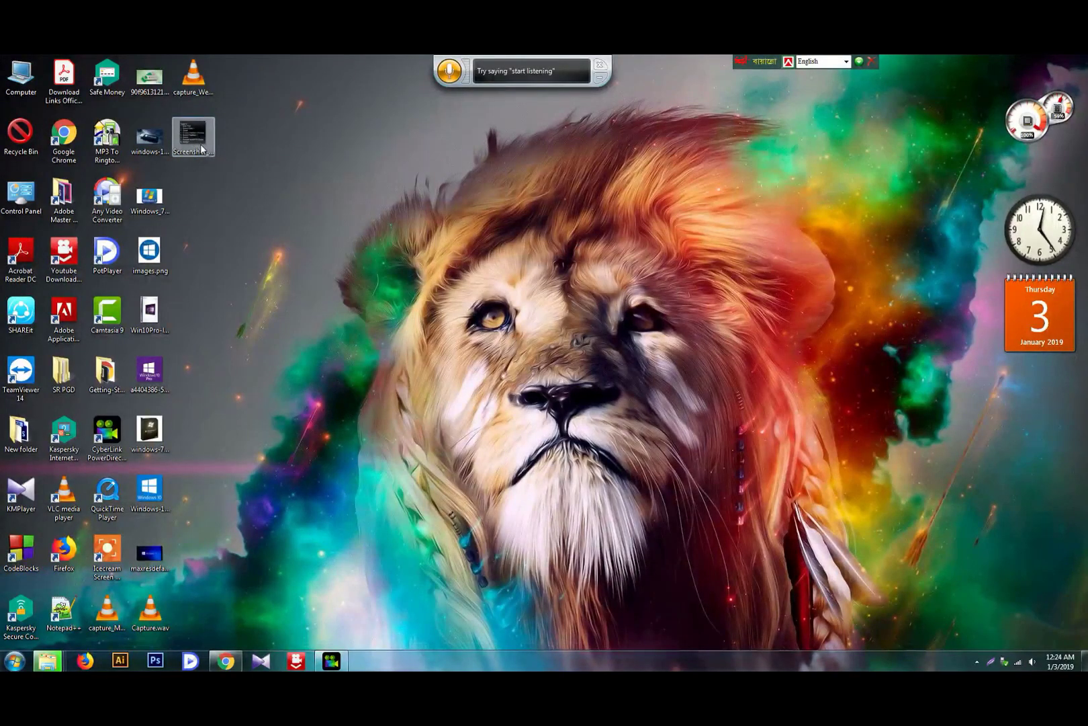
left_click(417, 236)
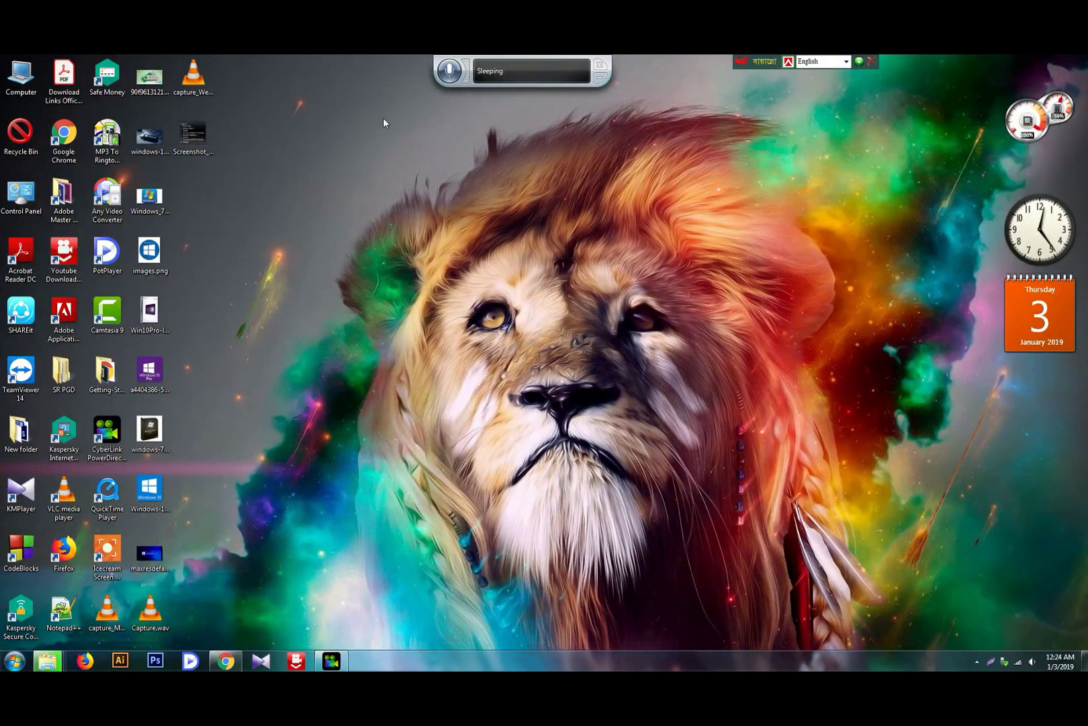
left_click(203, 141)
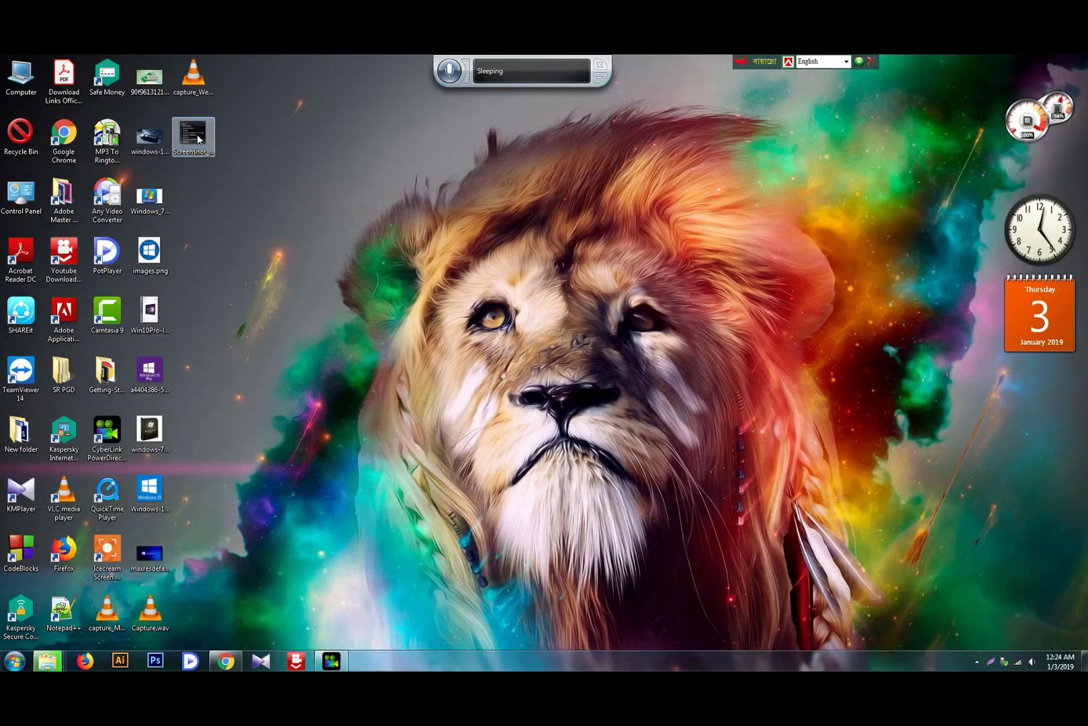
double_click(195, 136)
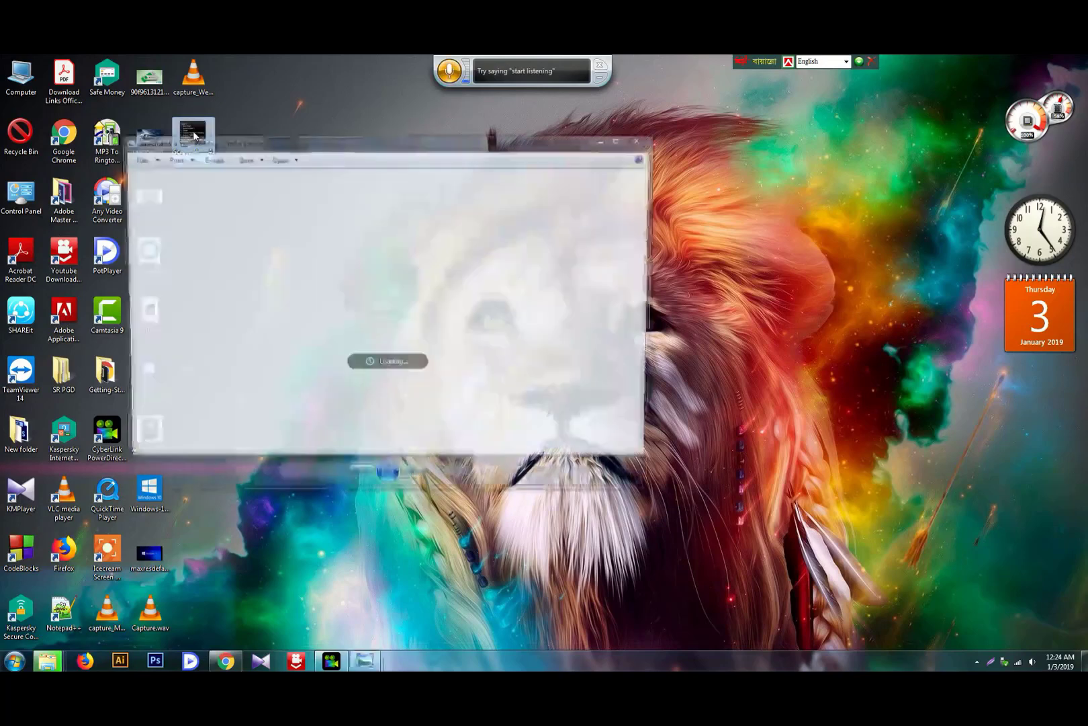
left_click(623, 139)
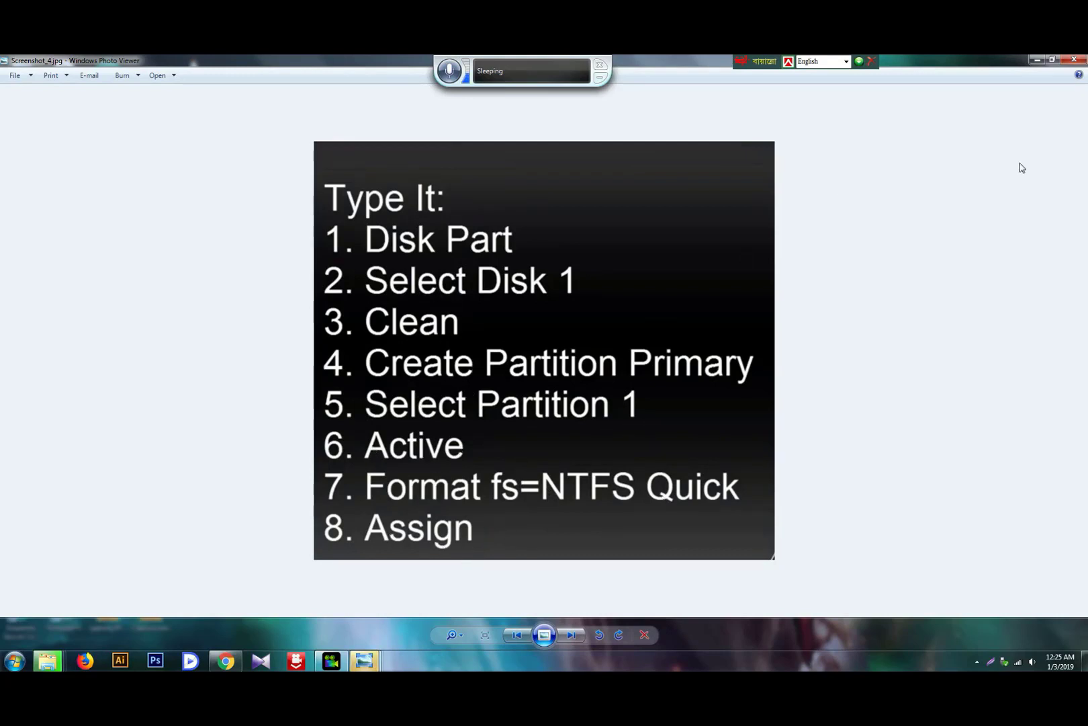
Restore the photo viewer to its smaller size and close the viewer windows.
left_click(1052, 59)
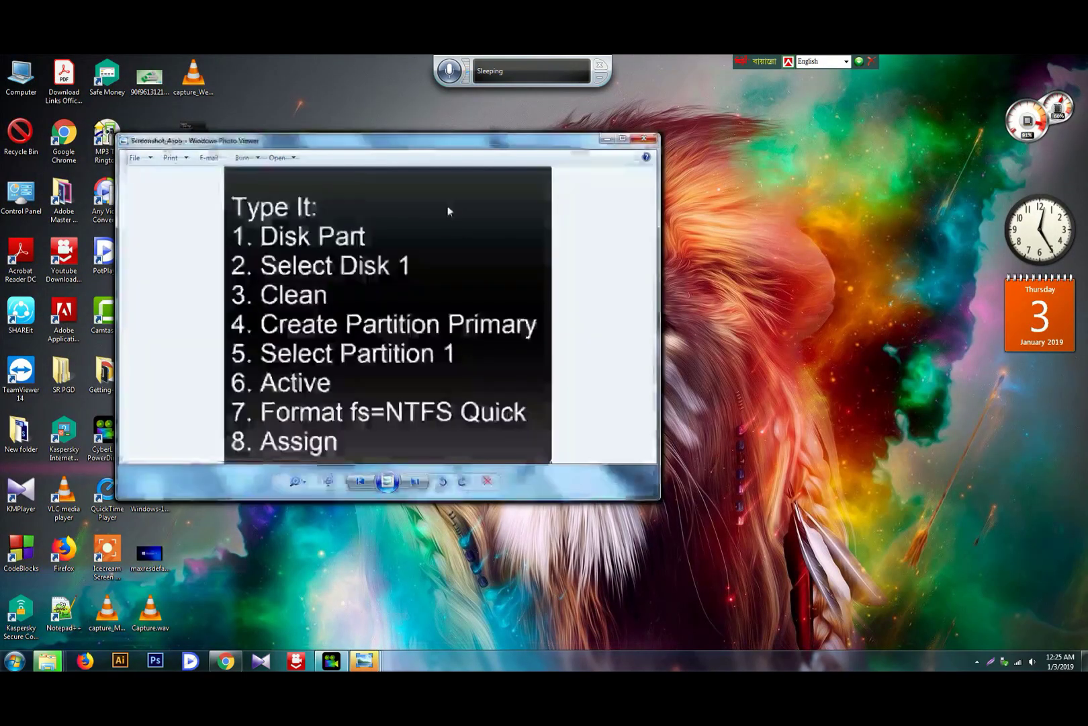
left_click(653, 140)
left_click(654, 139)
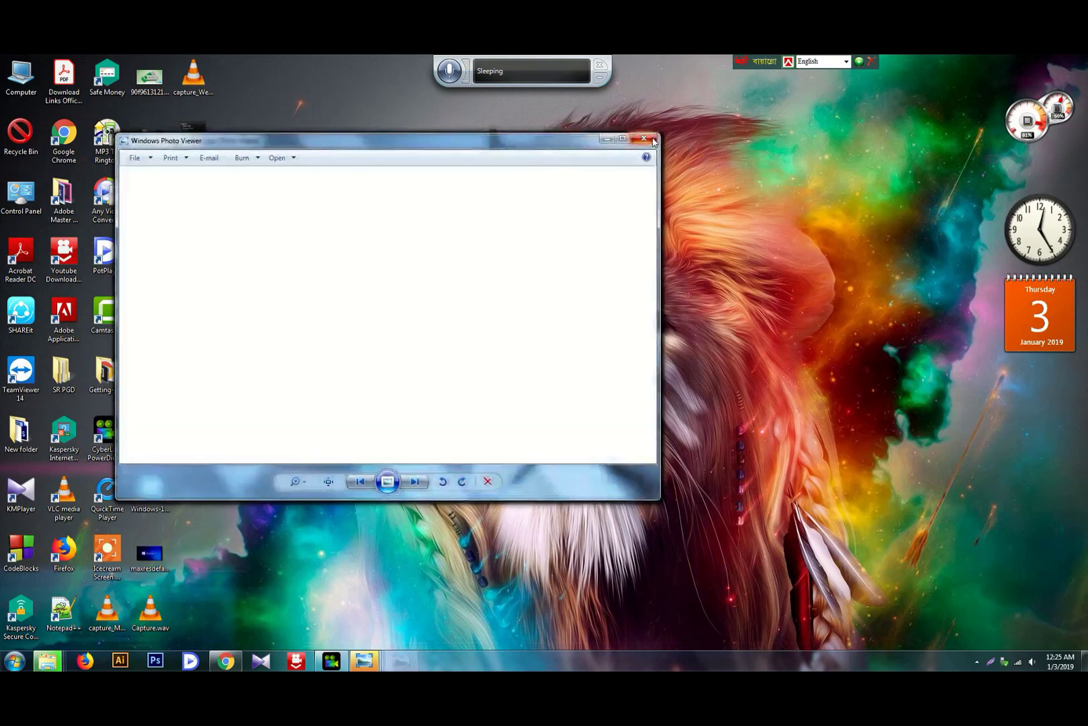
left_click(653, 139)
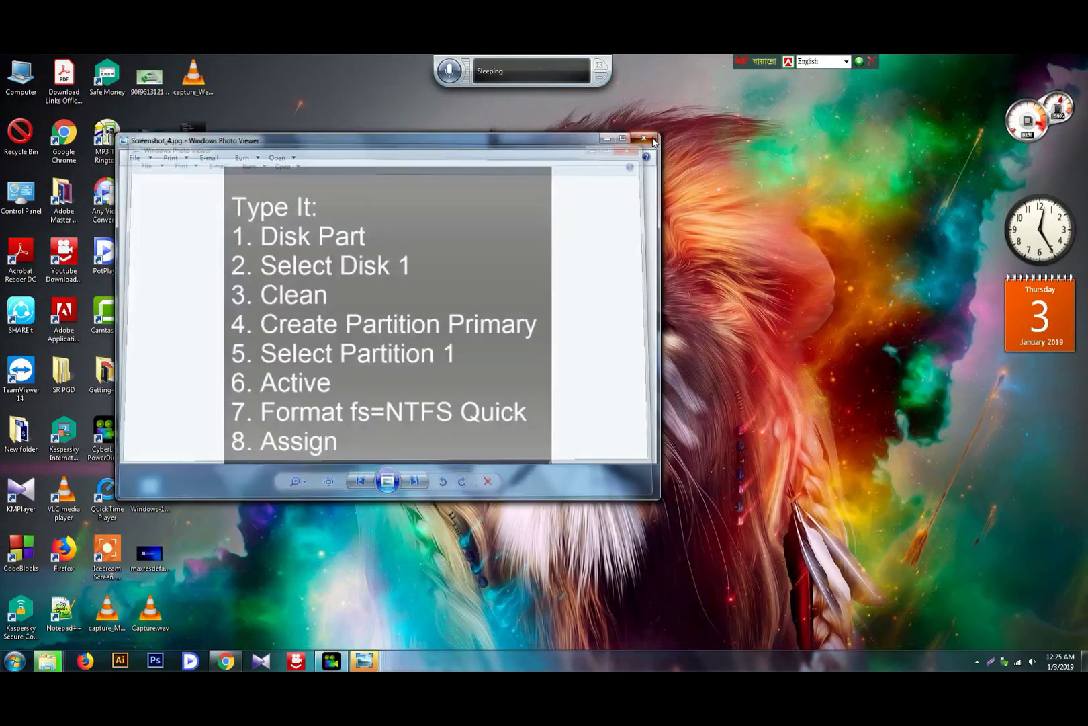
Close the remaining Screenshot_4.jpg viewer windows and refresh the desktop.
left_click(653, 139)
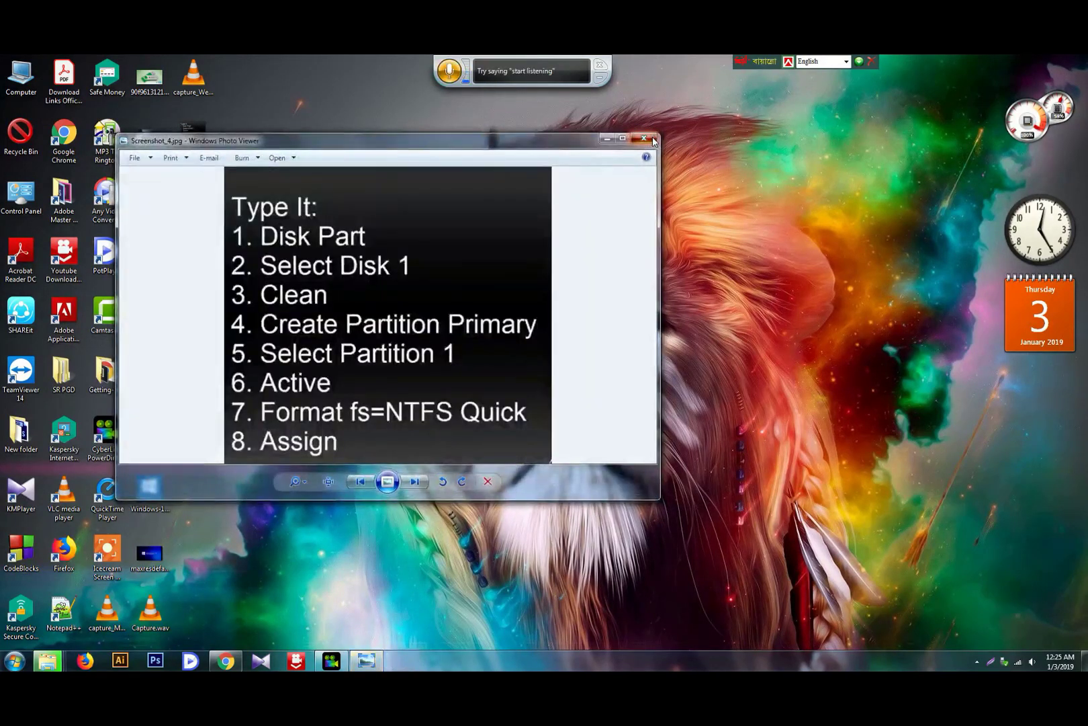
left_click(653, 139)
right_click(462, 182)
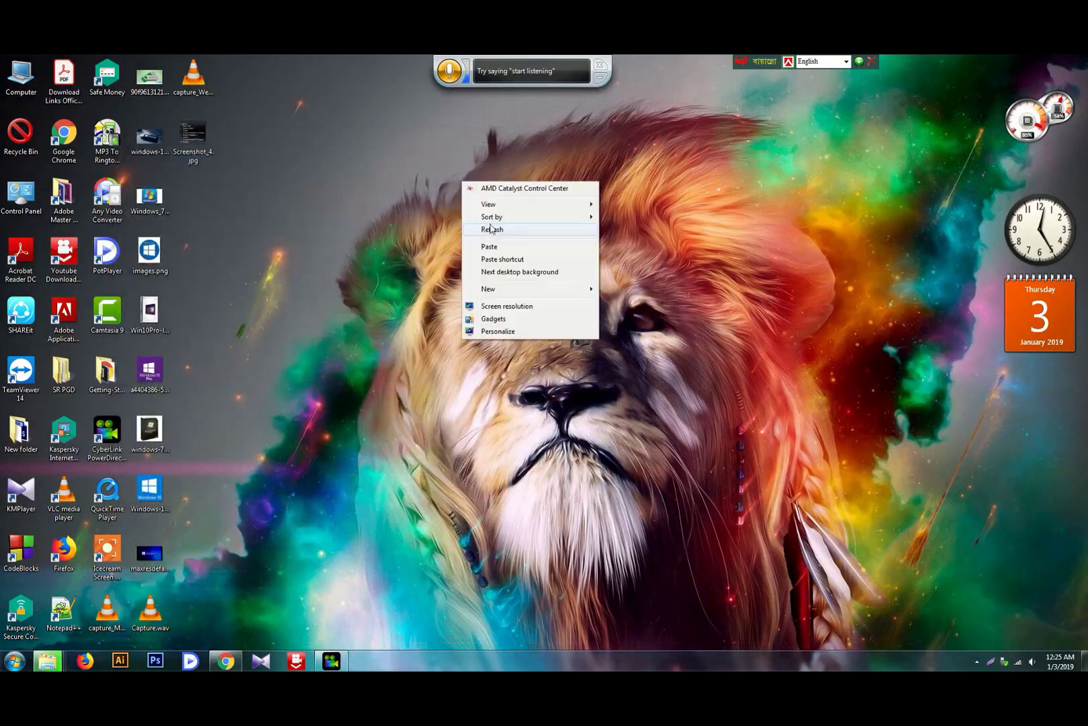
left_click(502, 229)
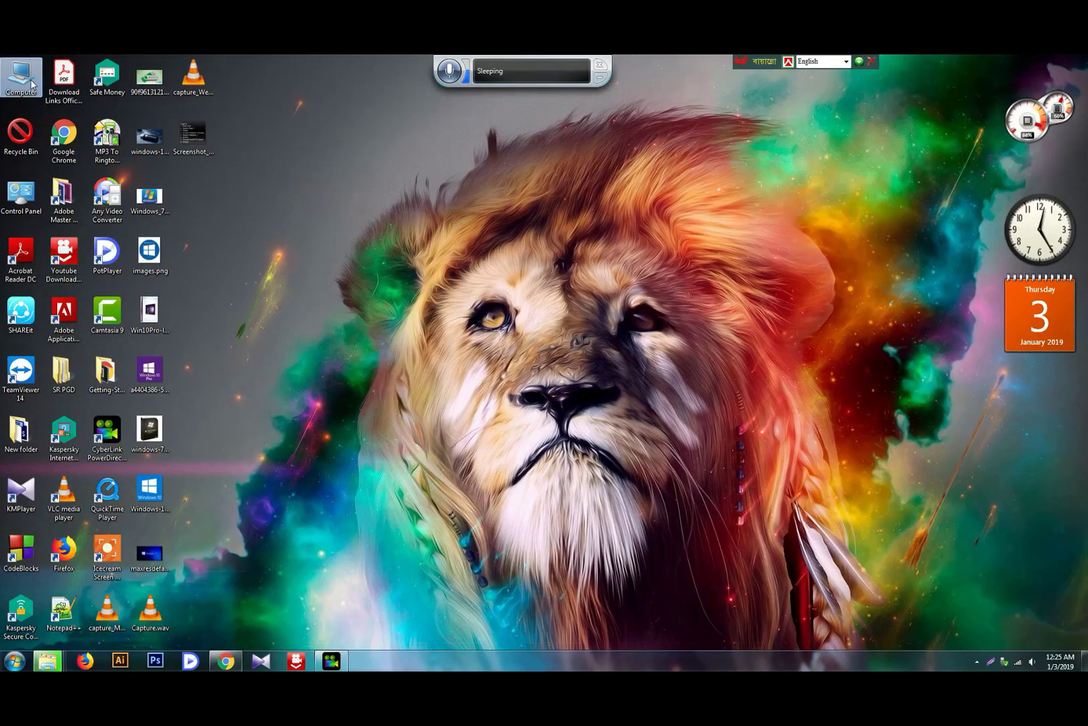
right_click(529, 198)
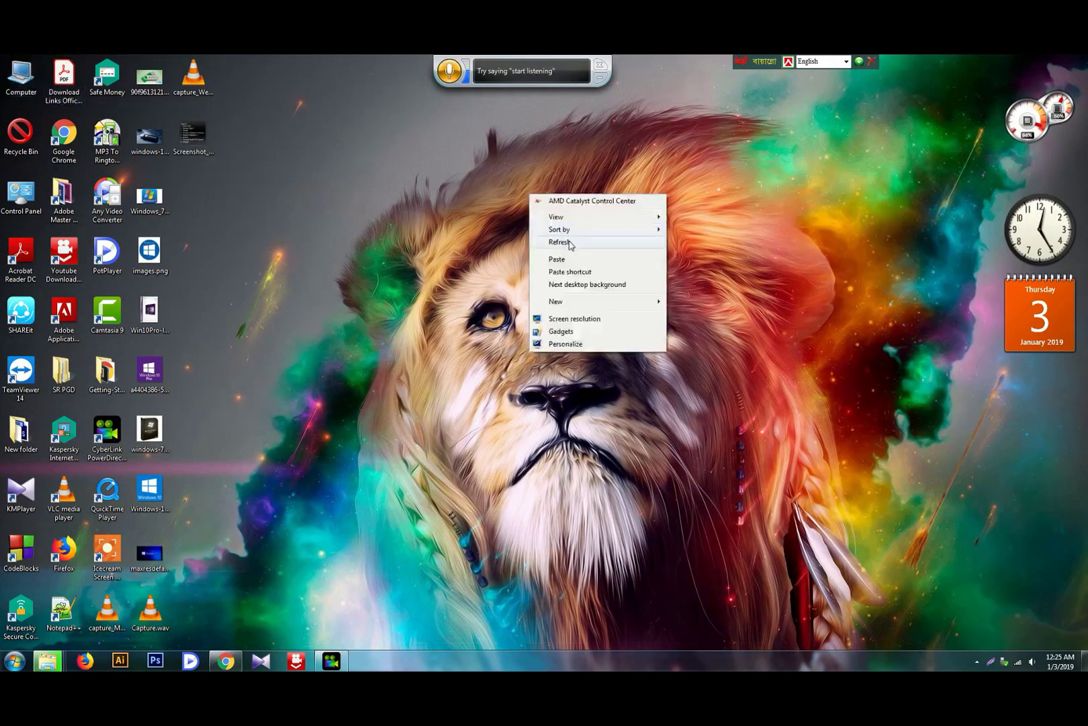
left_click(572, 242)
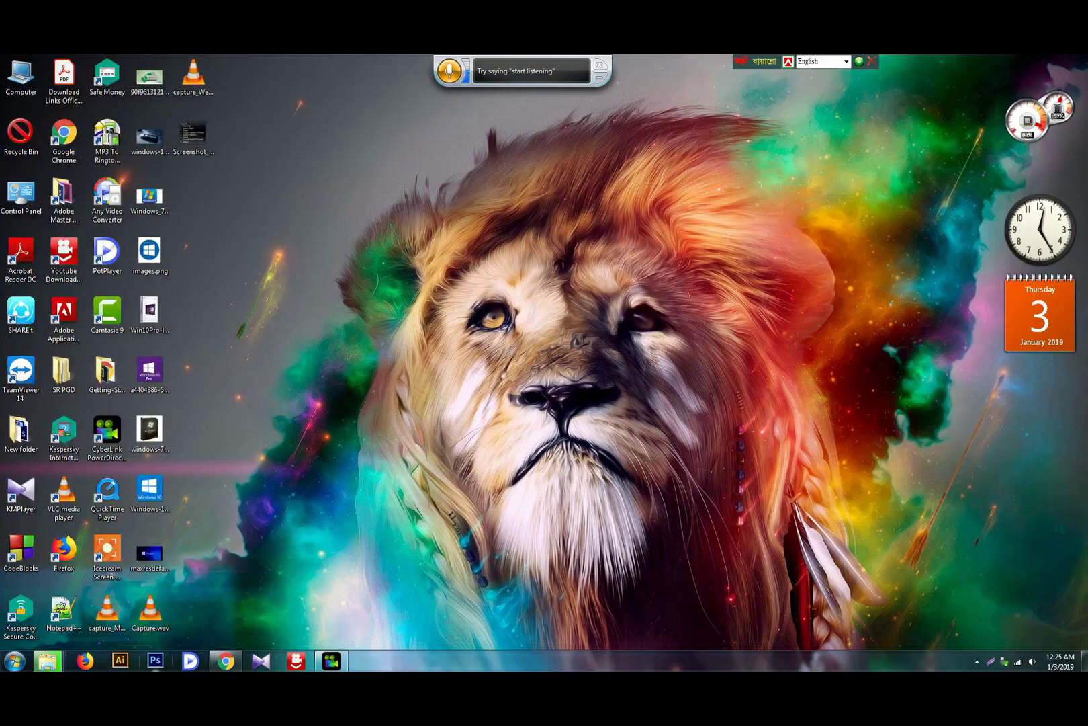
Check the progress of the Windows 8 file copy and the drives listed in Computer, and minimize the Computer window.
left_click(226, 661)
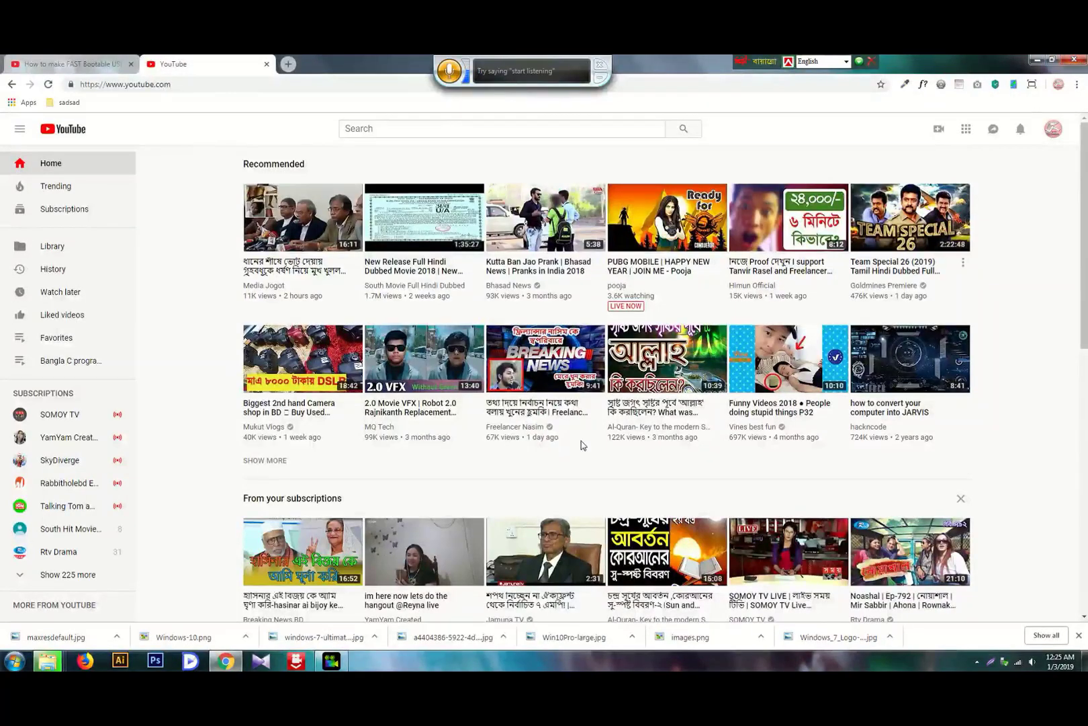
left_click(226, 661)
left_click(48, 661)
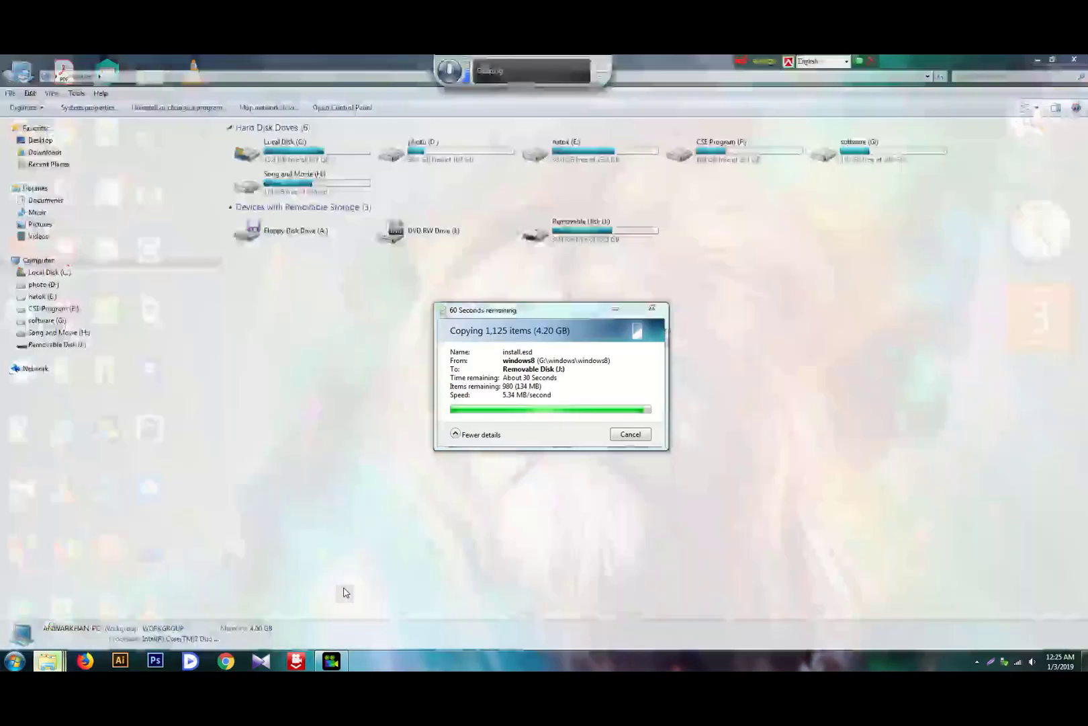
left_click(344, 592)
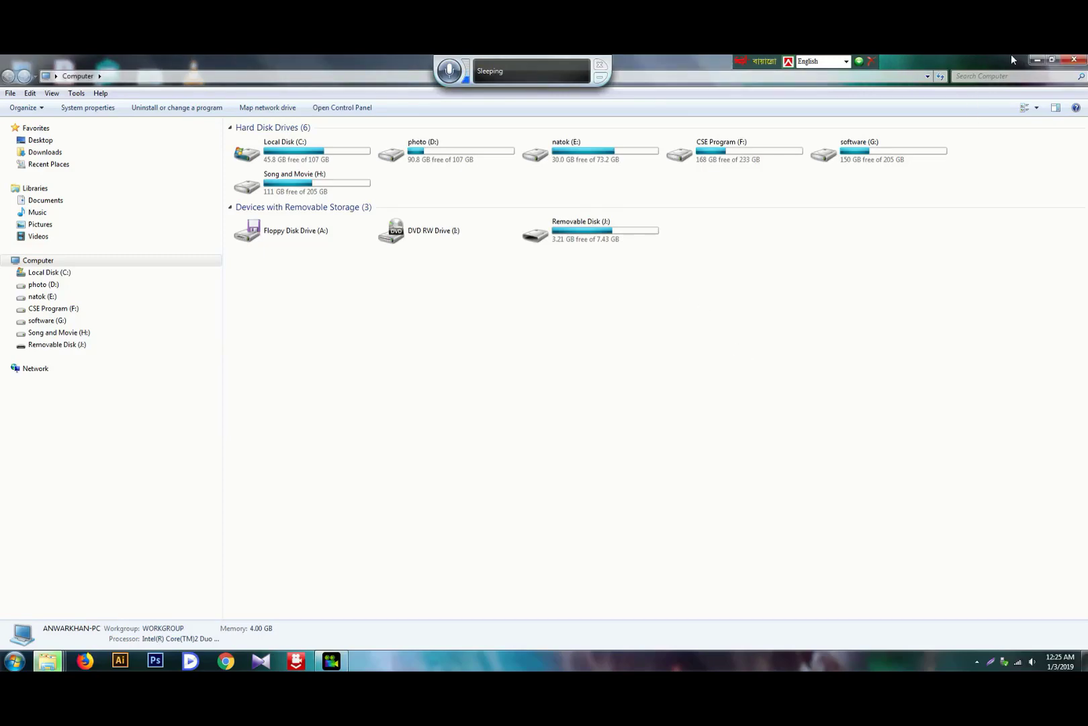
left_click(1037, 60)
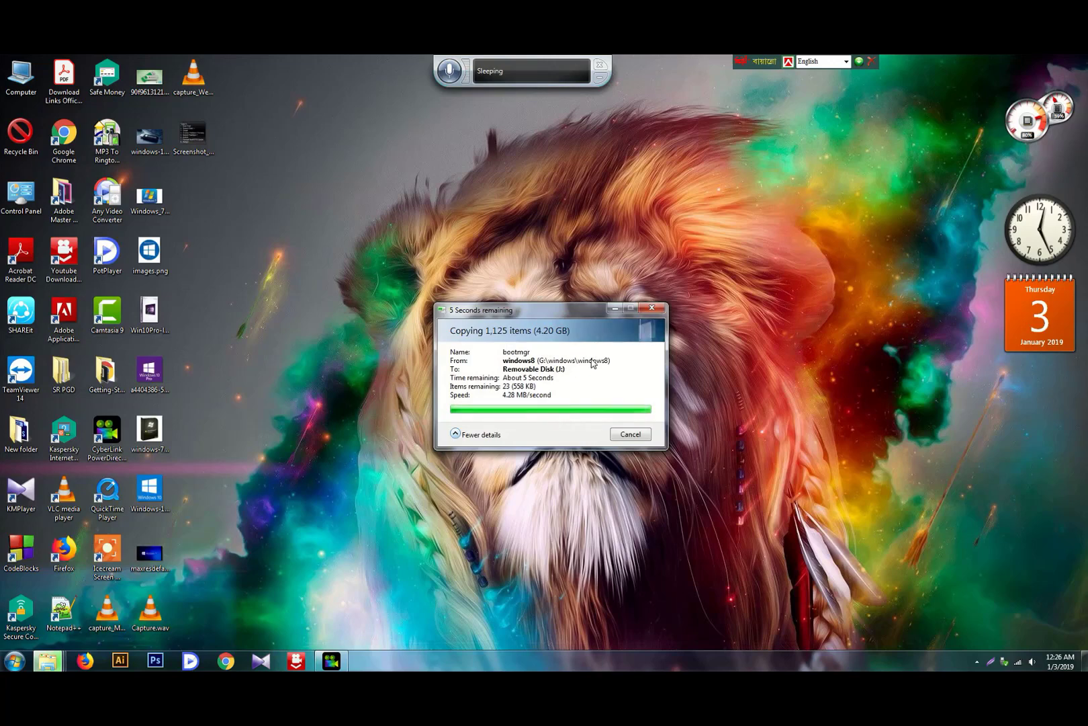
Refresh the desktop while the copy to Removable Disk (J:) finishes.
right_click(803, 210)
left_click(843, 256)
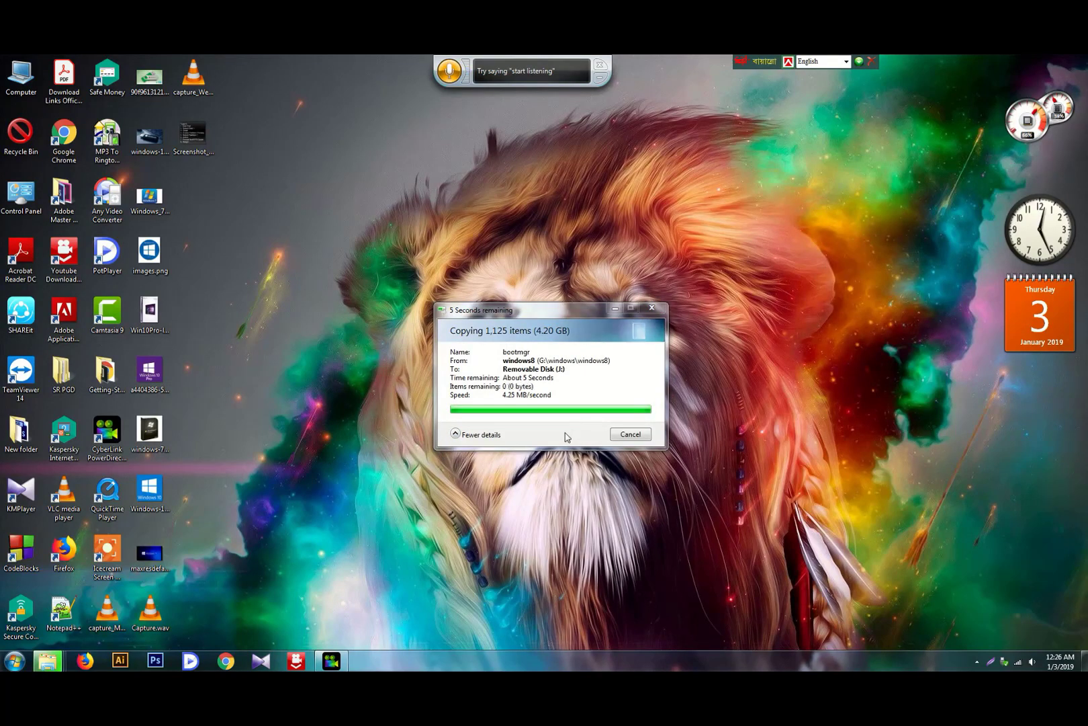
right_click(671, 234)
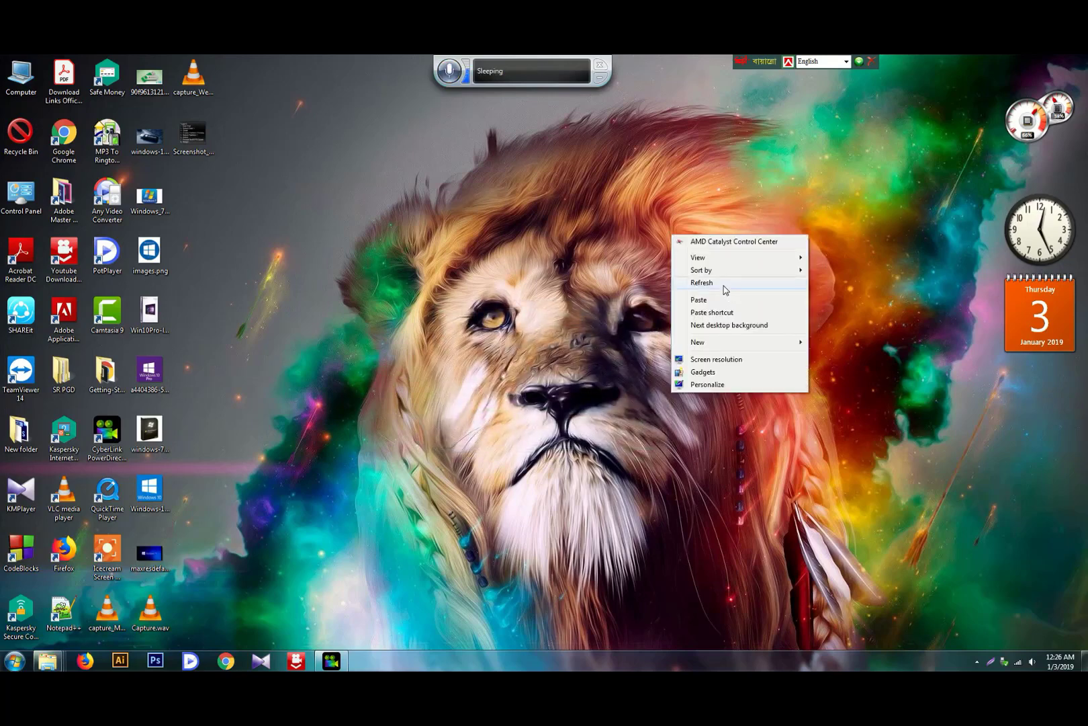
left_click(724, 288)
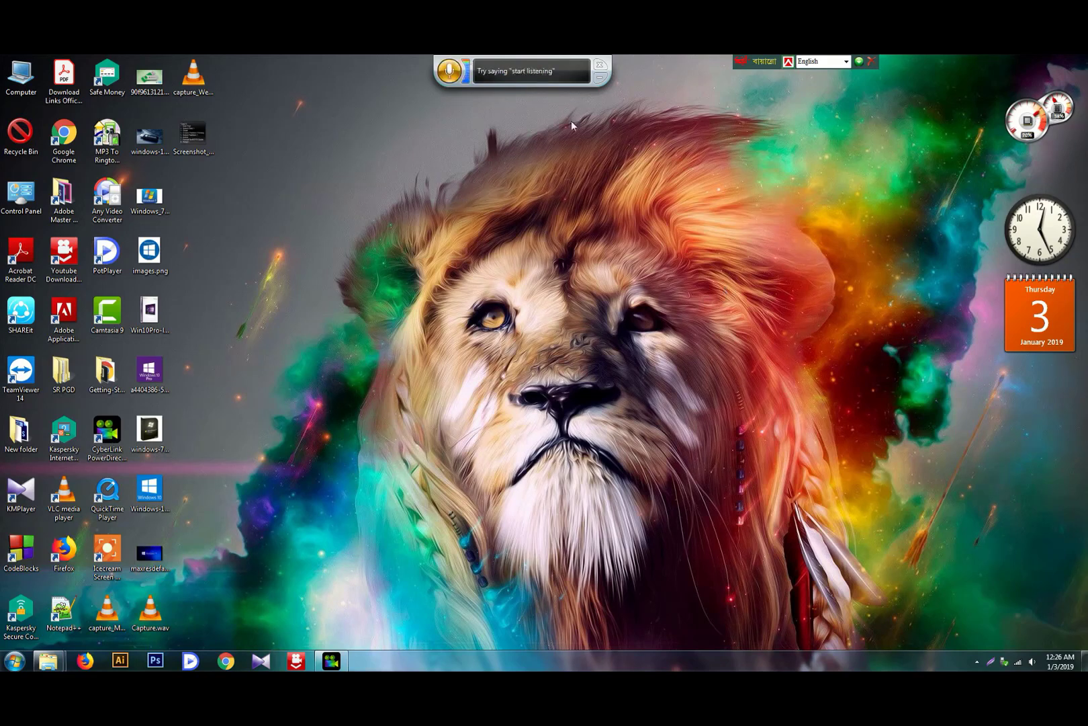
Check the free space of Removable Disk (J:) in a new Computer window, dismissing AutoPlay, and return to a refreshed desktop.
double_click(20, 88)
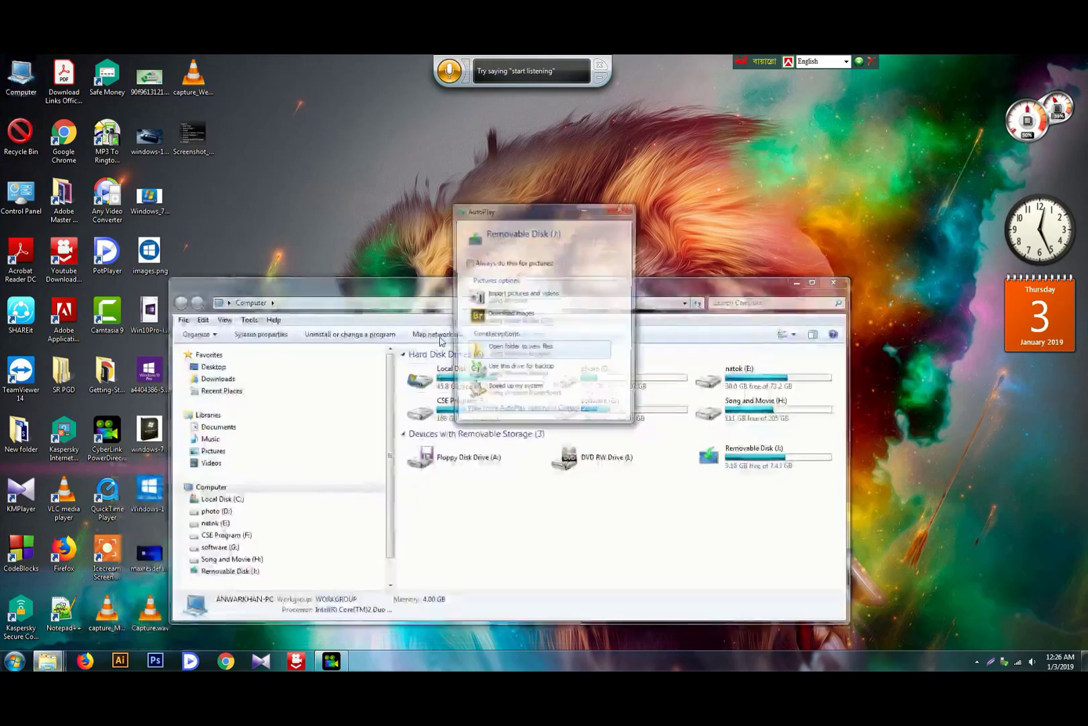
left_click(622, 209)
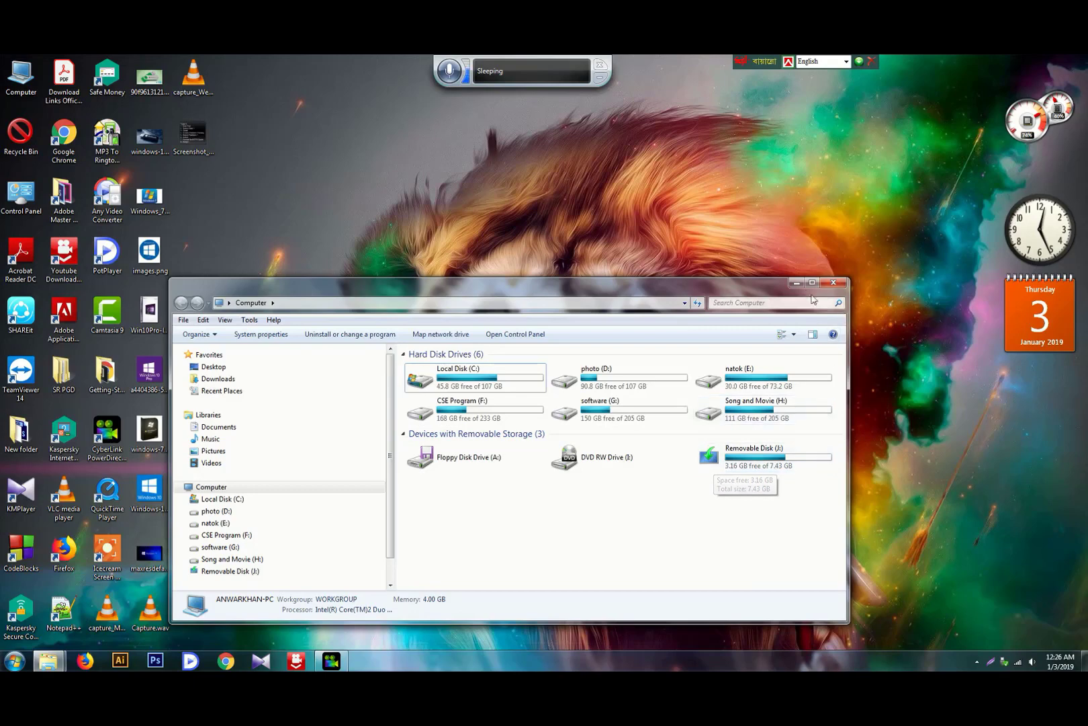
left_click(795, 283)
right_click(583, 166)
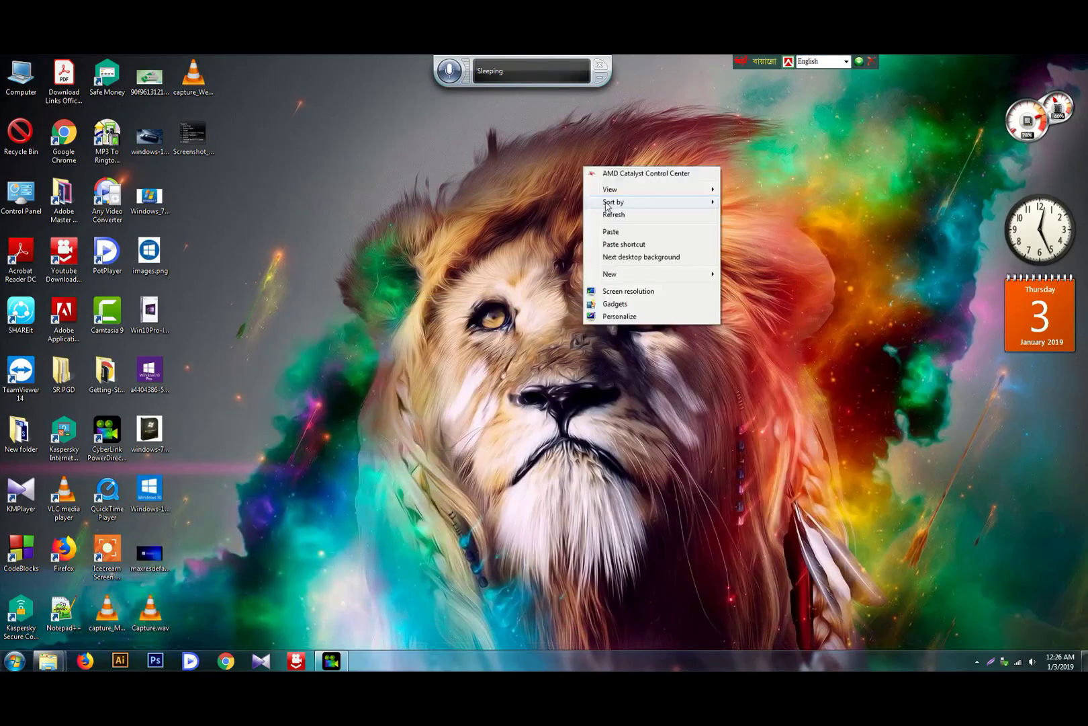
left_click(622, 215)
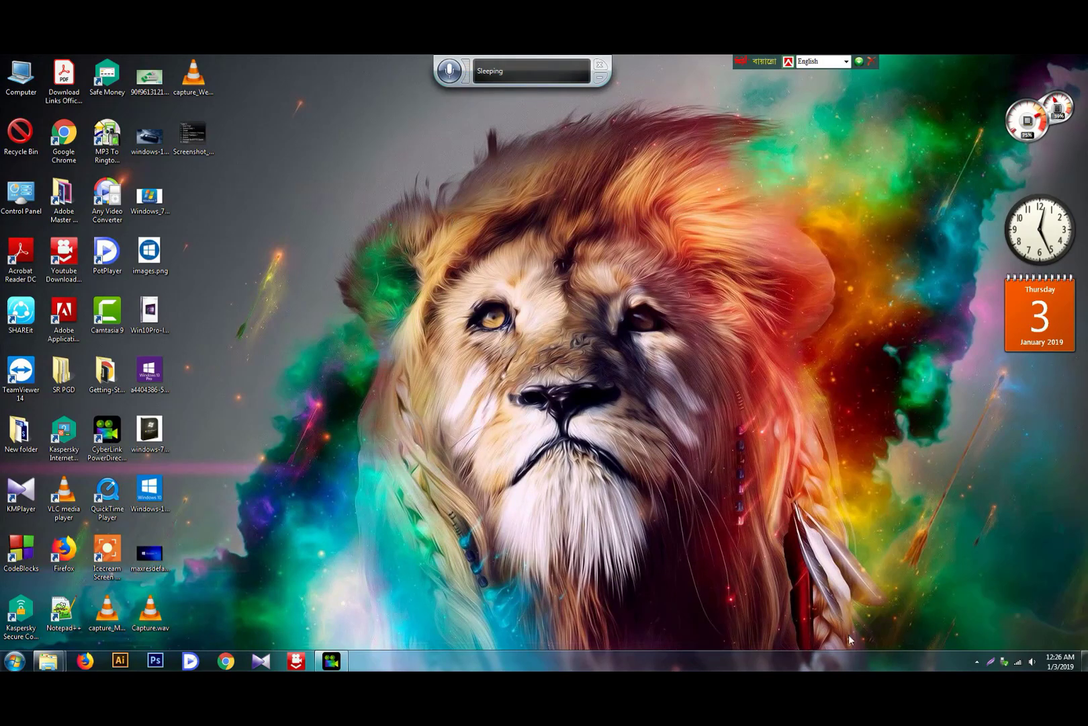
left_click(977, 661)
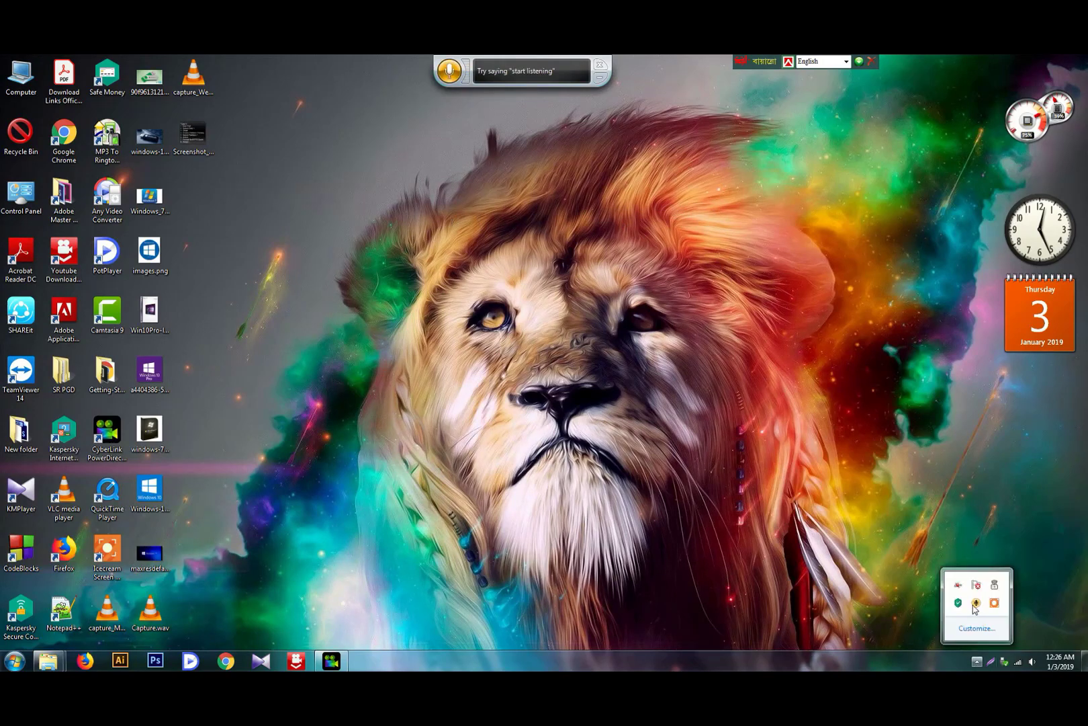
left_click(993, 602)
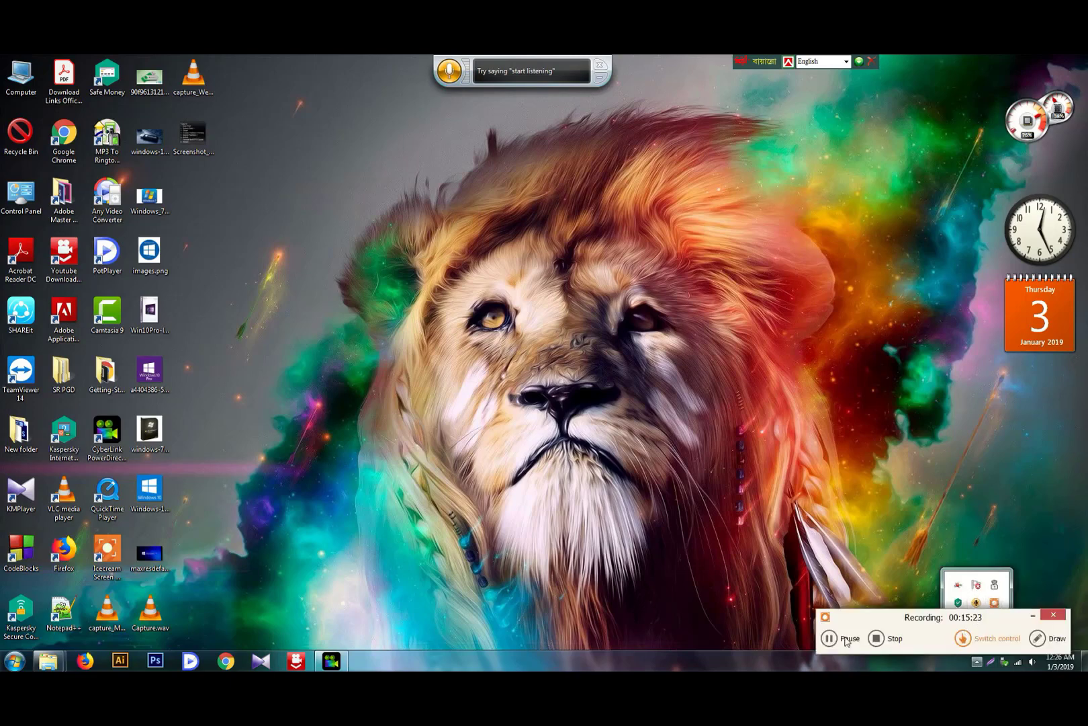